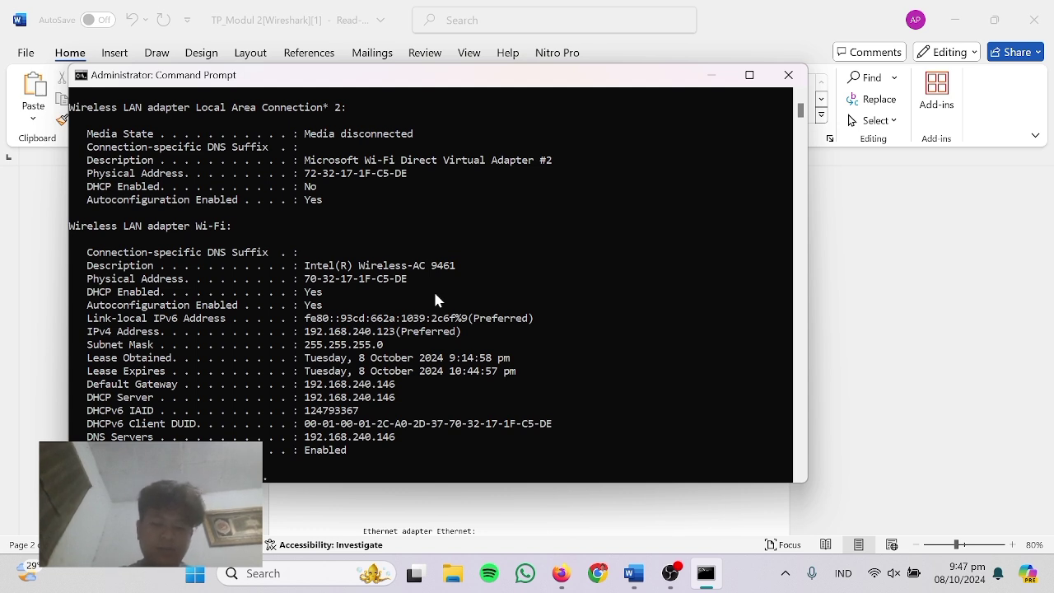
Ping the default gateway at 192.168.240.146 from the Command Prompt.
key("BackSpace")
type("240.146")
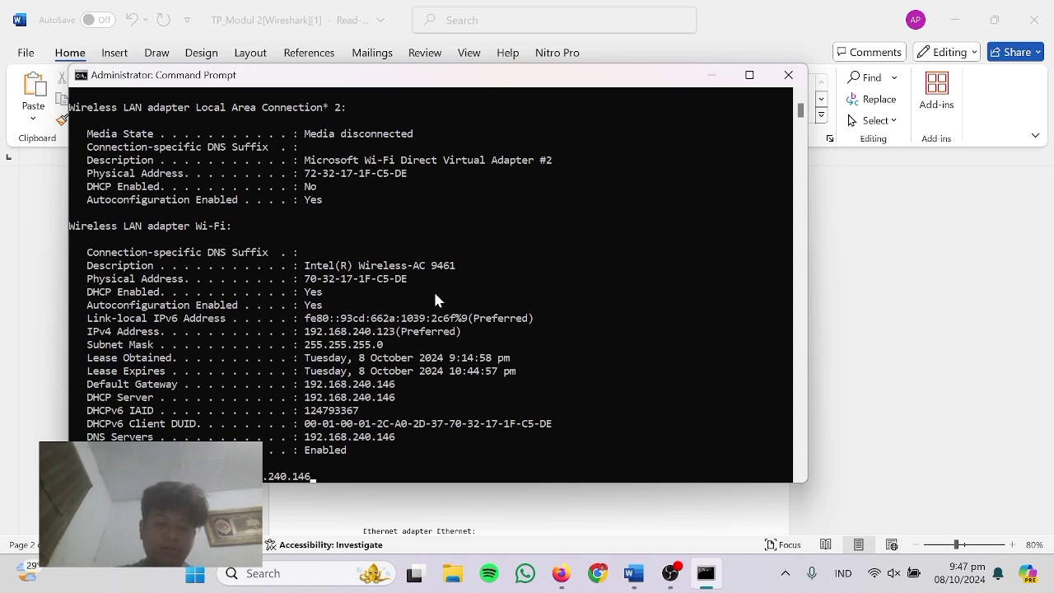
key("Return")
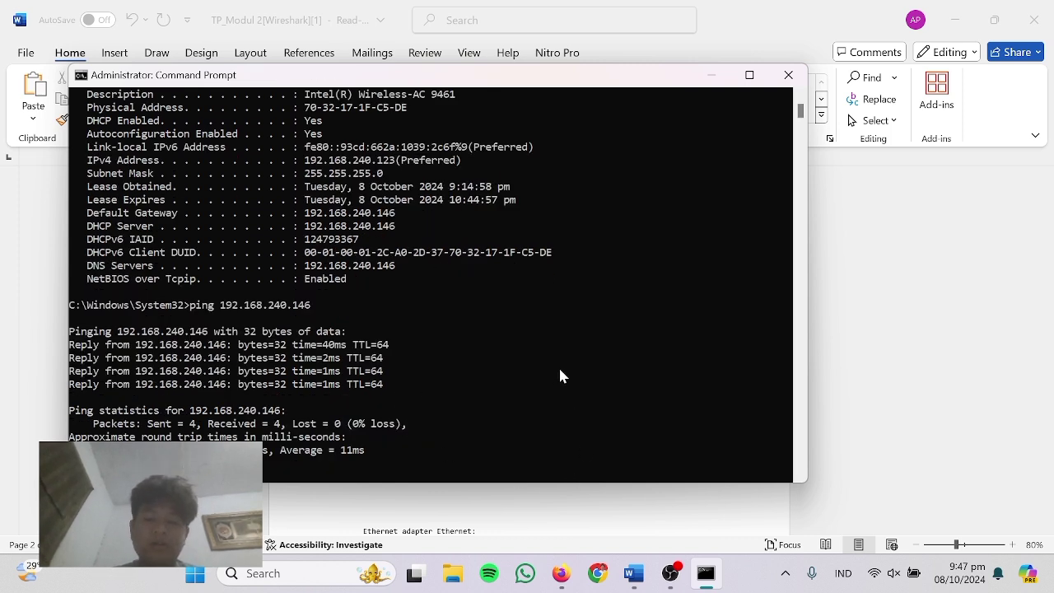
Launch Wireshark and start a live packet capture on the Wi-Fi interface.
left_click(712, 75)
scroll(506, 247, "down", 5)
scroll(506, 253, "down", 3)
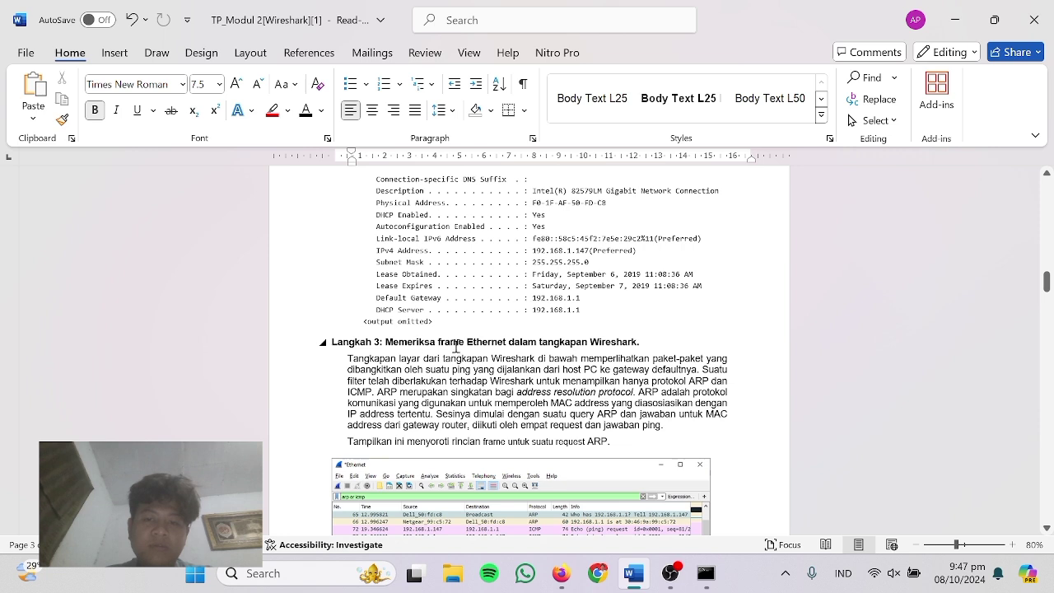
scroll(575, 359, "down", 2)
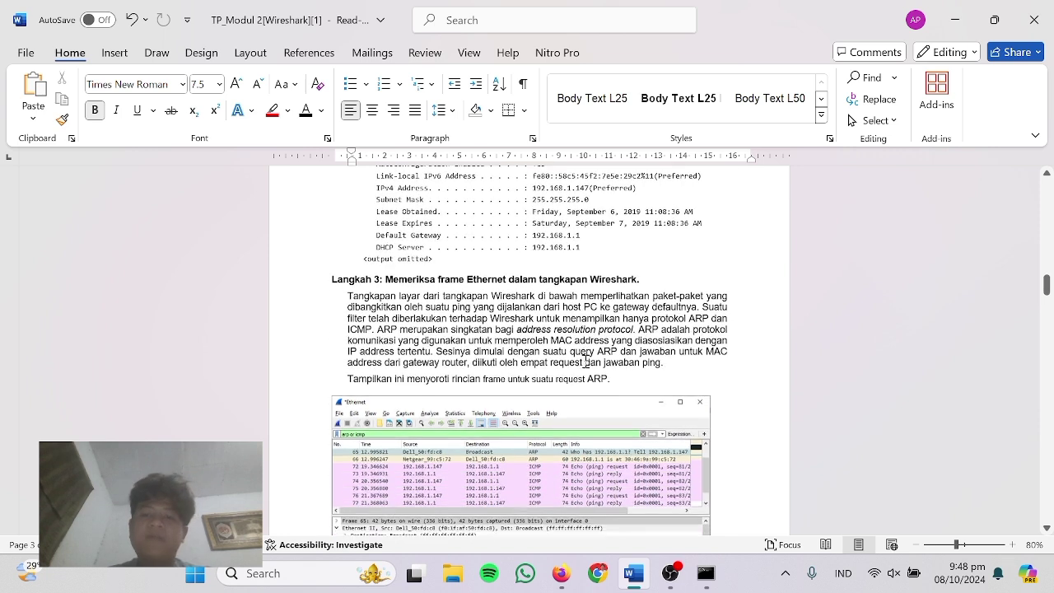
left_click(309, 570)
type("wi")
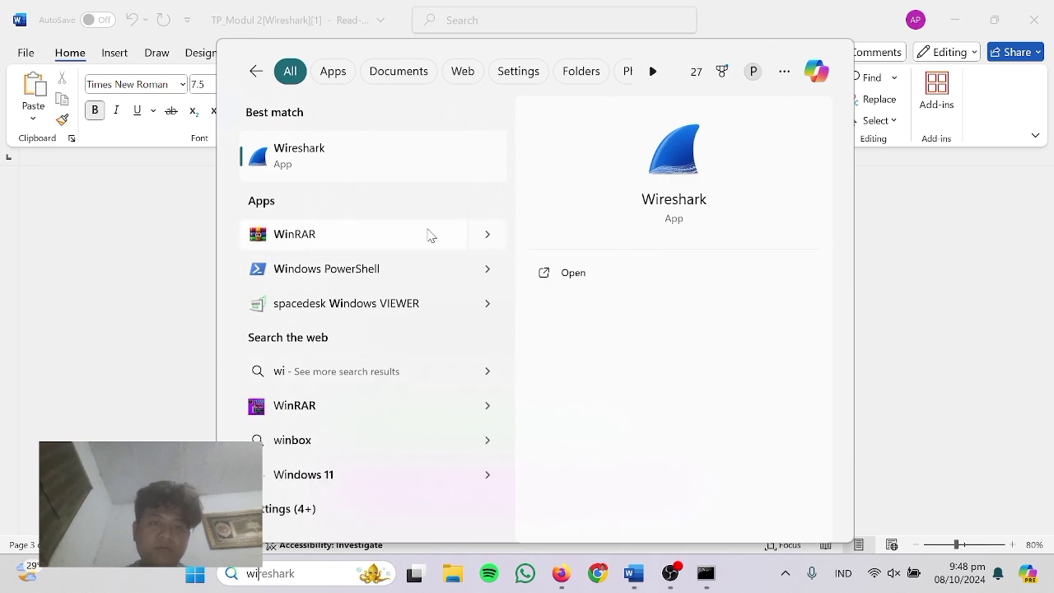
left_click(344, 142)
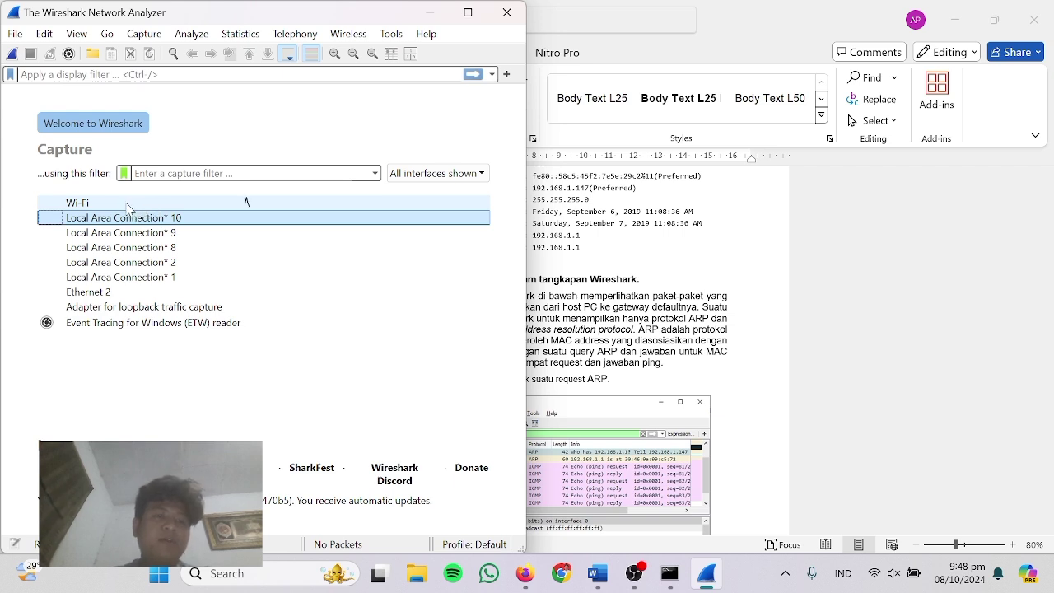
double_click(126, 205)
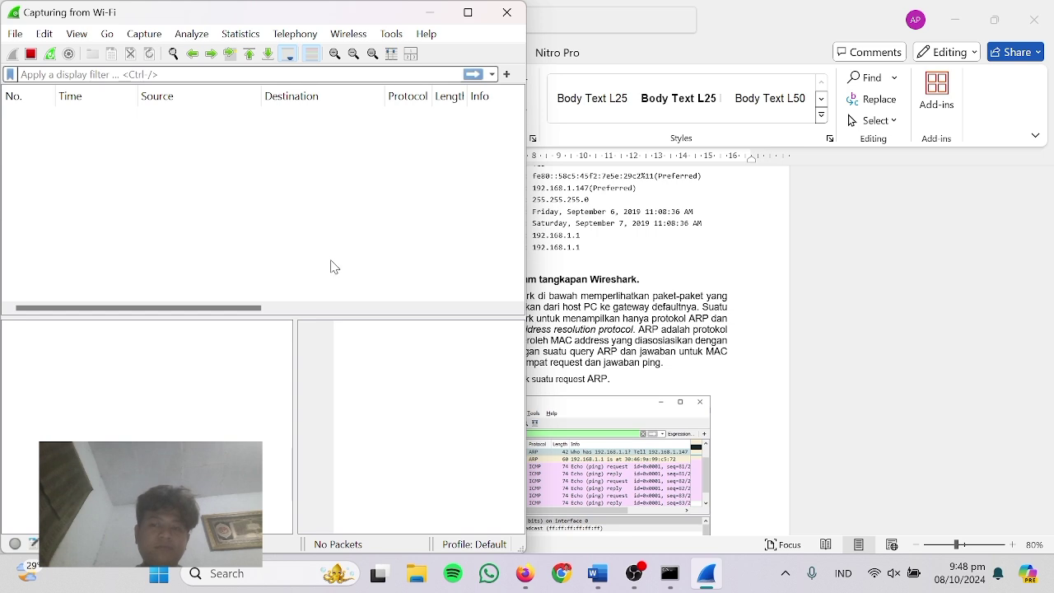
Ping 192.168.240.146 again from the Command Prompt while the Wi-Fi capture is running.
left_click(668, 573)
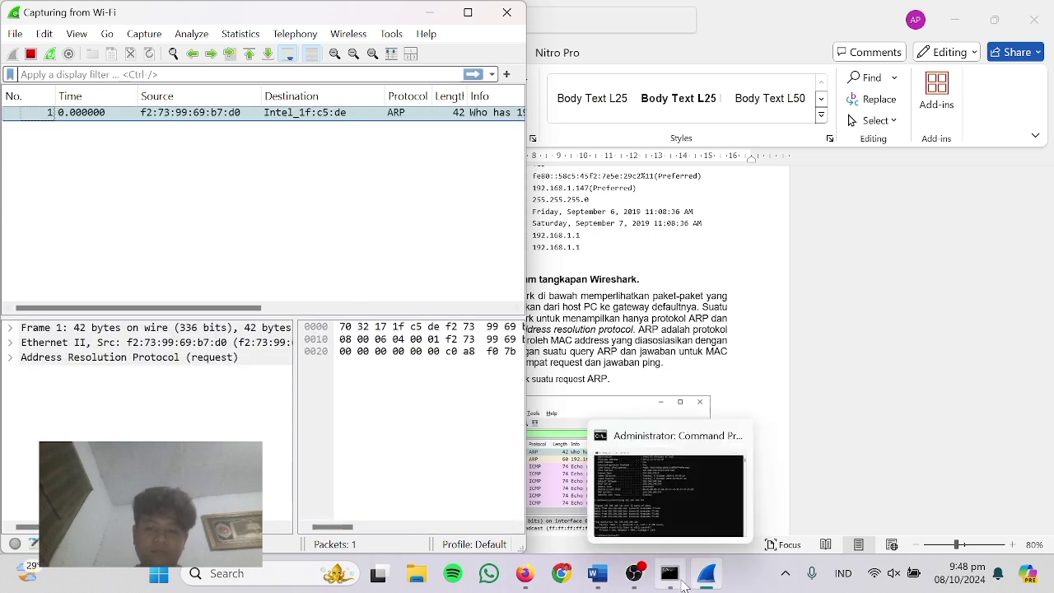
left_click_drag(647, 70, 993, 80)
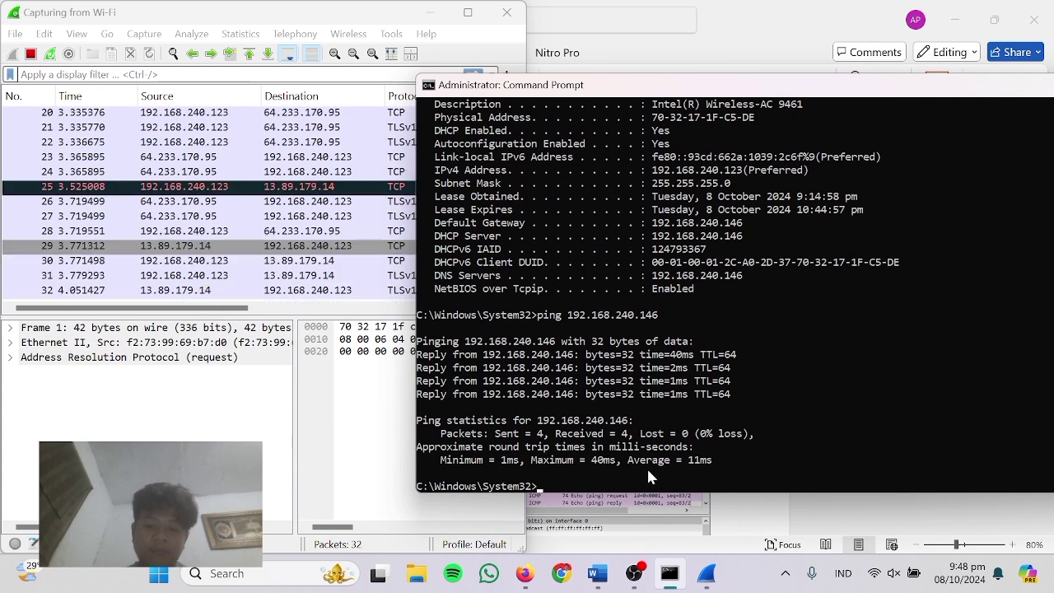
type("ping 1")
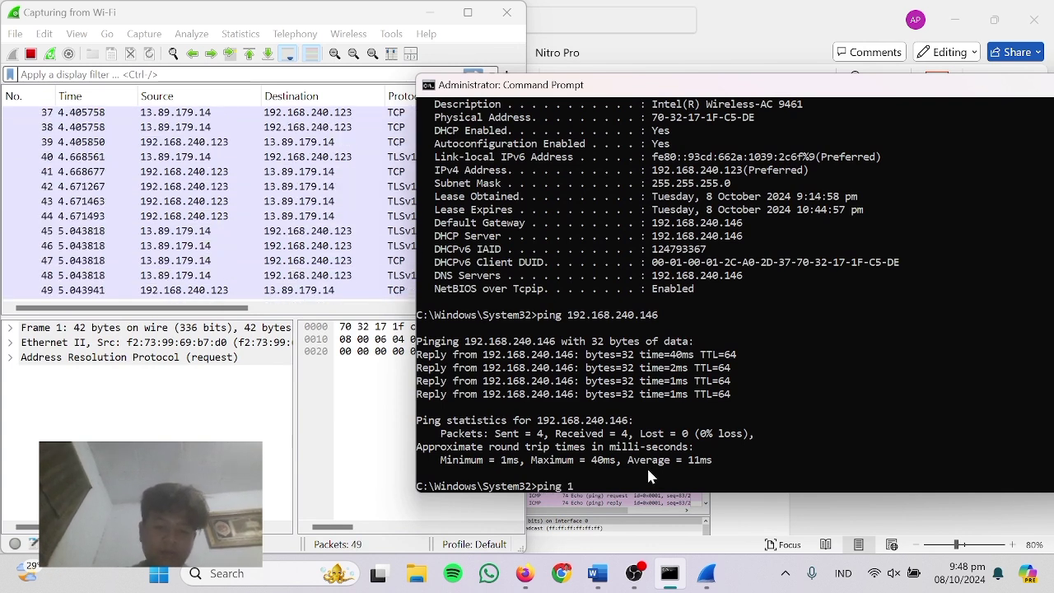
type("92.168")
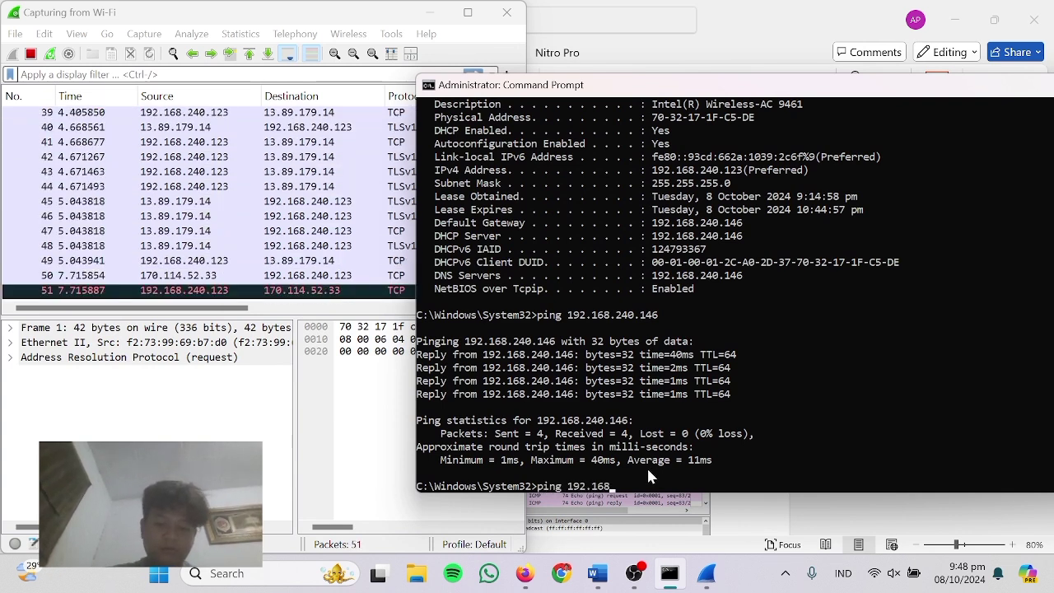
type(".240.1")
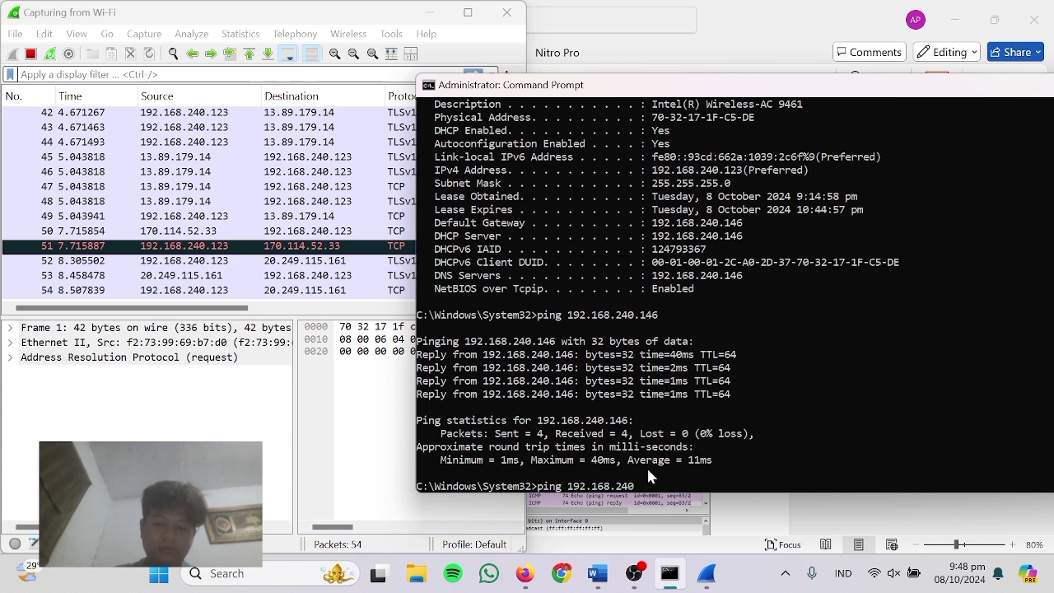
type("46")
key("Return")
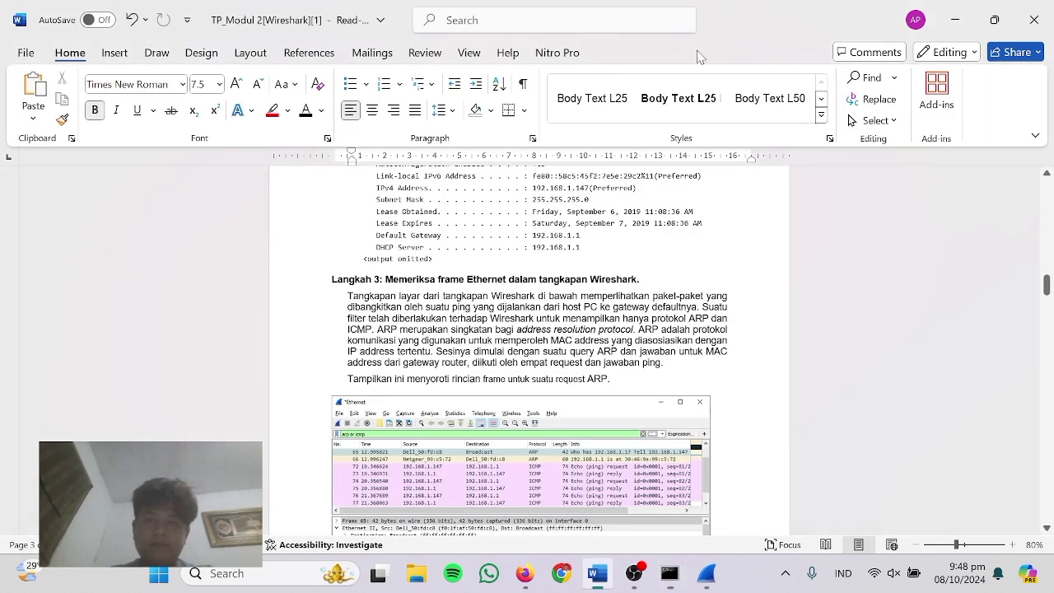
Examine the captured packets in Wireshark for the ping traffic and compare them with the Word instructions.
left_click(697, 51)
left_click(707, 573)
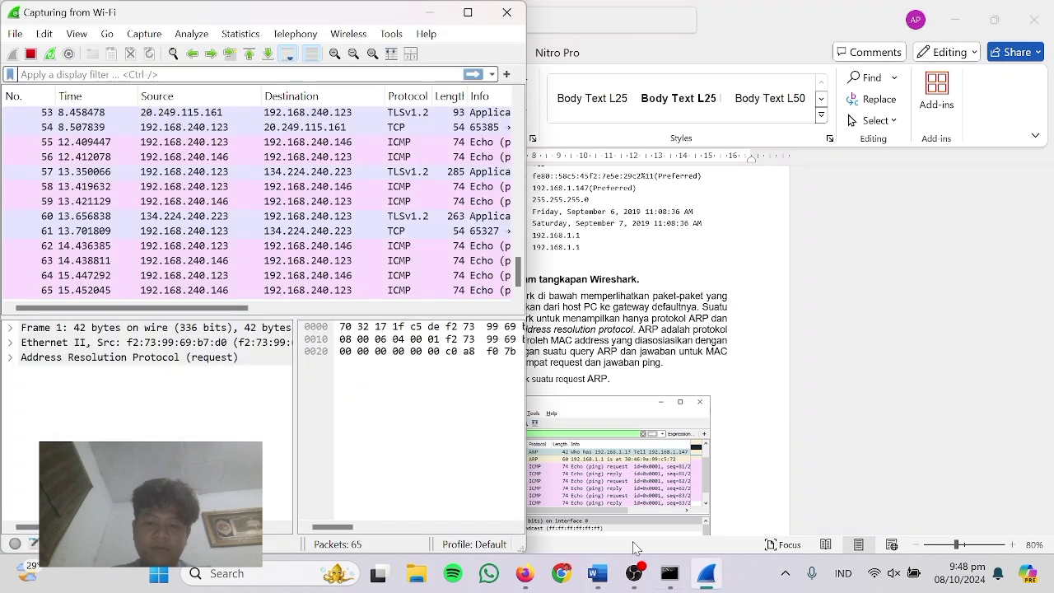
scroll(209, 166, "up", 7)
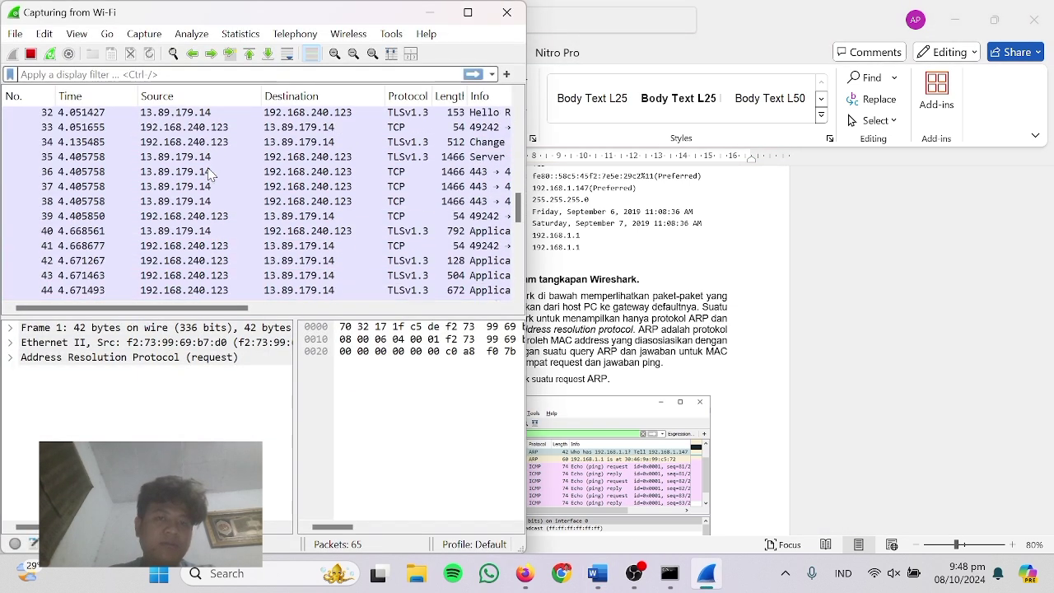
scroll(209, 169, "down", 3)
scroll(313, 272, "down", 2)
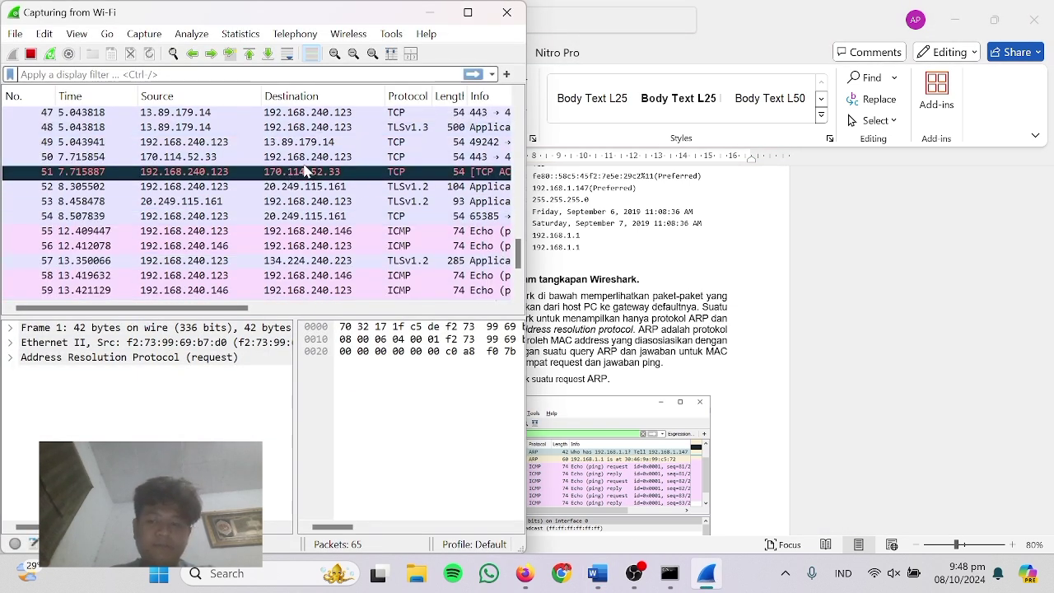
scroll(679, 311, "down", 2)
scroll(679, 311, "down", 6)
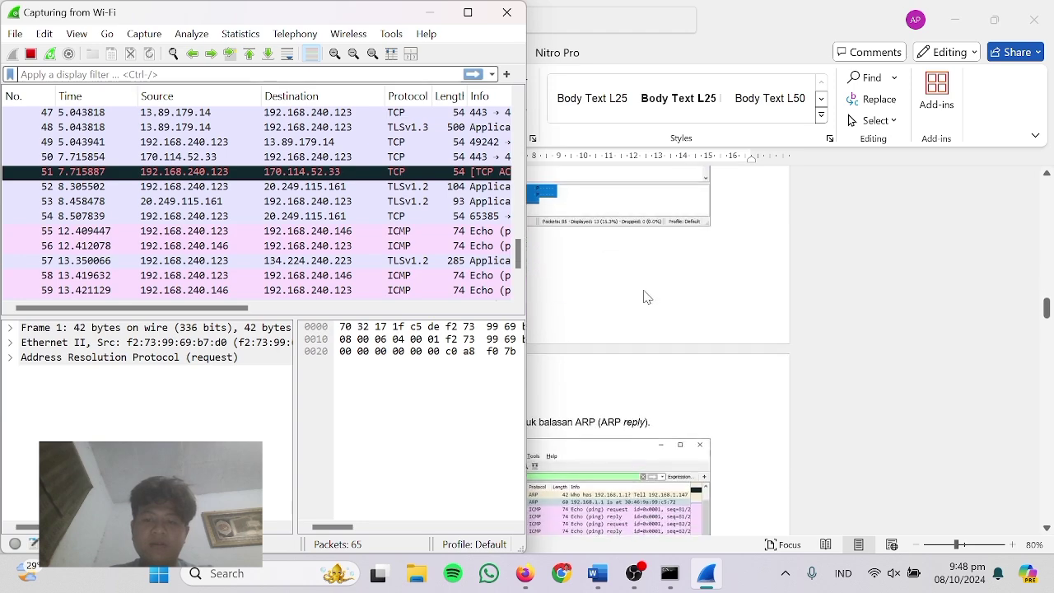
Try to tile the Word document and the Wireshark capture side by side.
left_click(1004, 8)
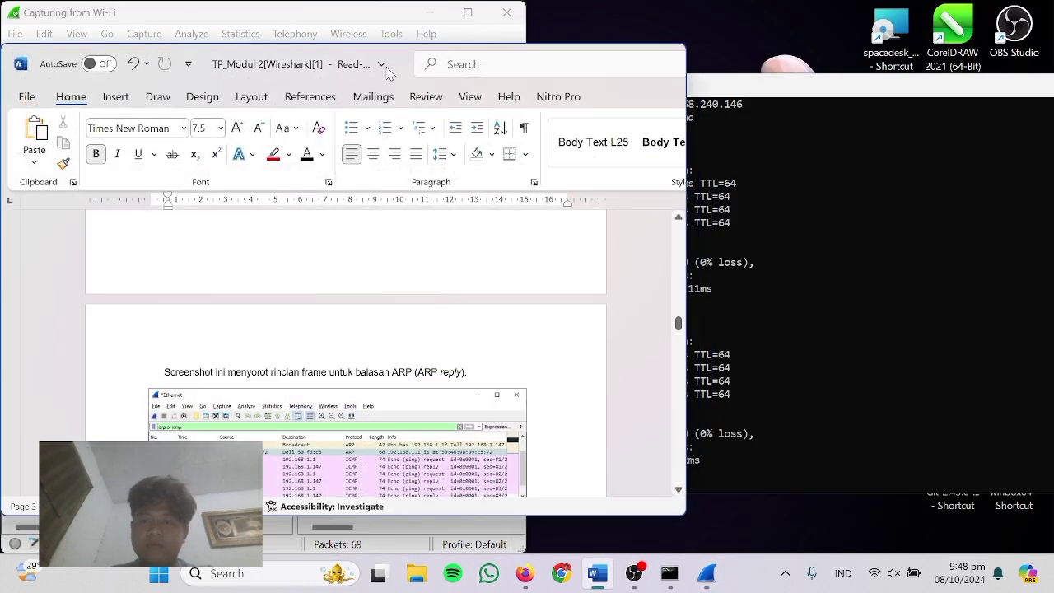
left_click_drag(427, 66, 1050, 4)
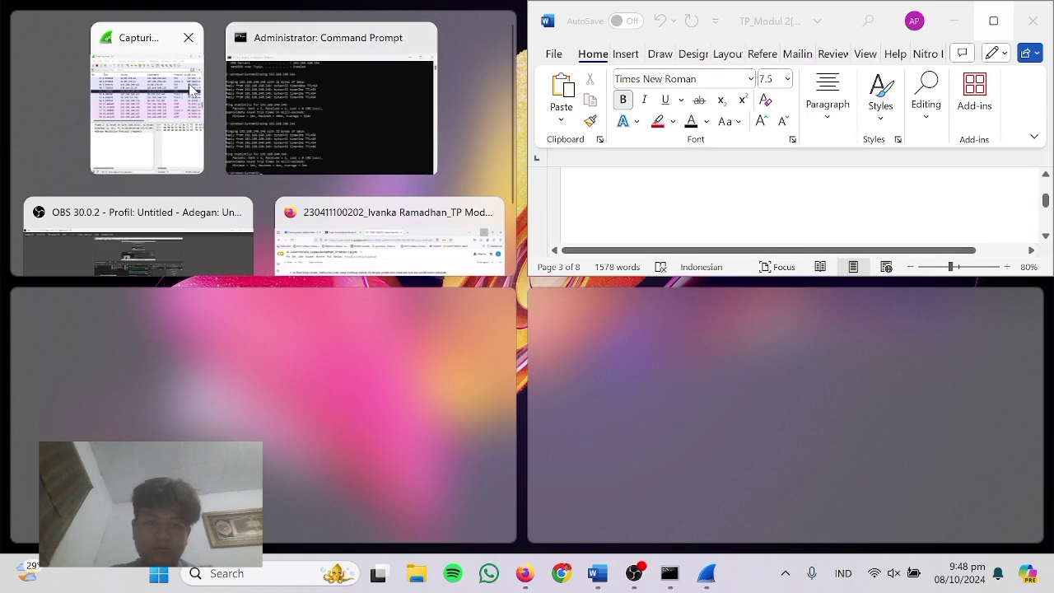
left_click(162, 120)
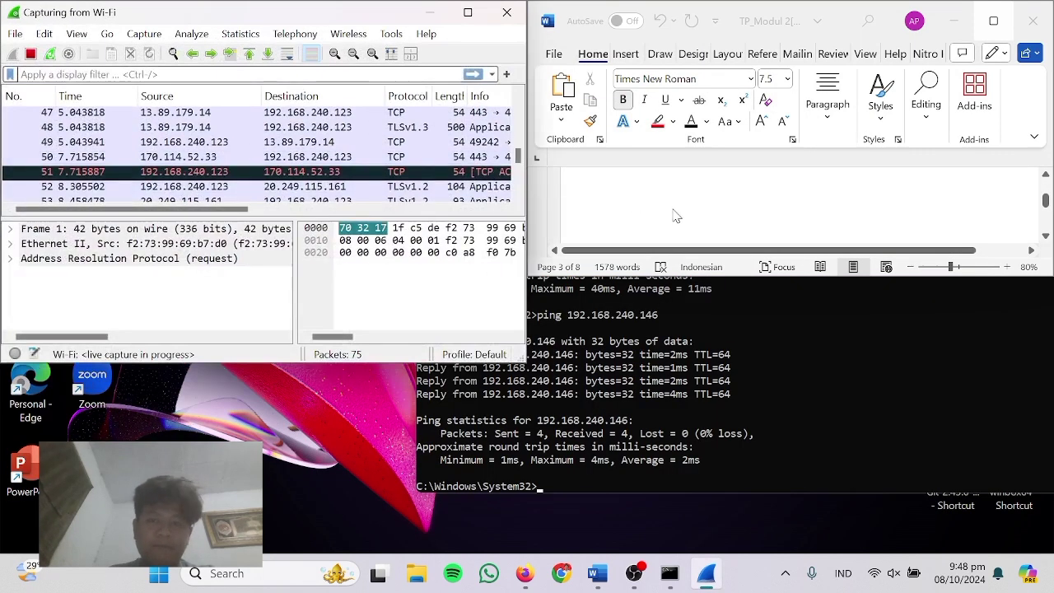
Maximize the Word document and read the ARP reply screenshot and the Ethernet II header table in Langkah 4.
left_click(996, 21)
scroll(572, 266, "down", 5)
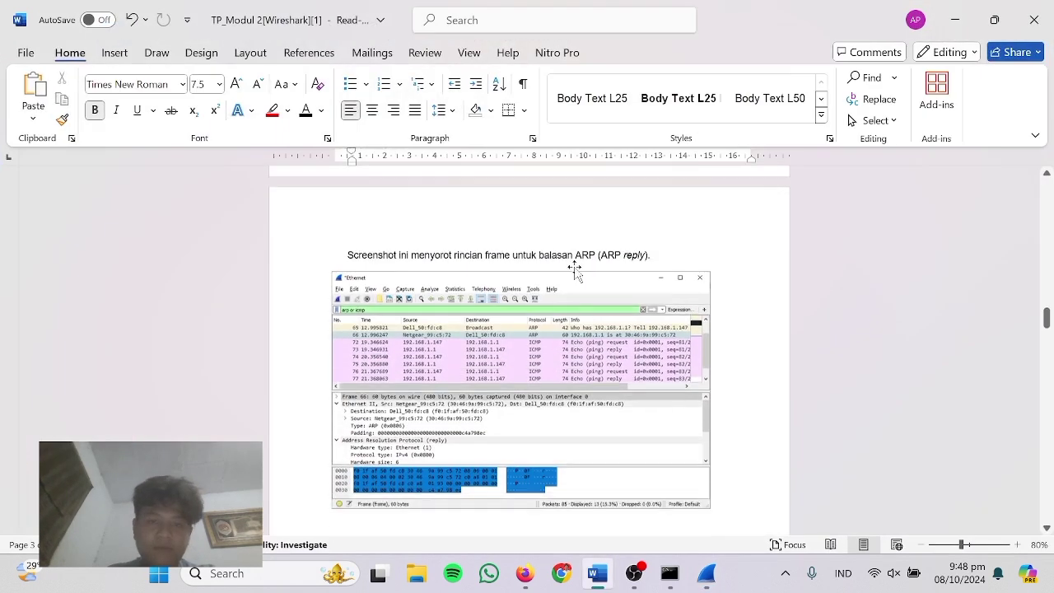
scroll(482, 280, "down", 6)
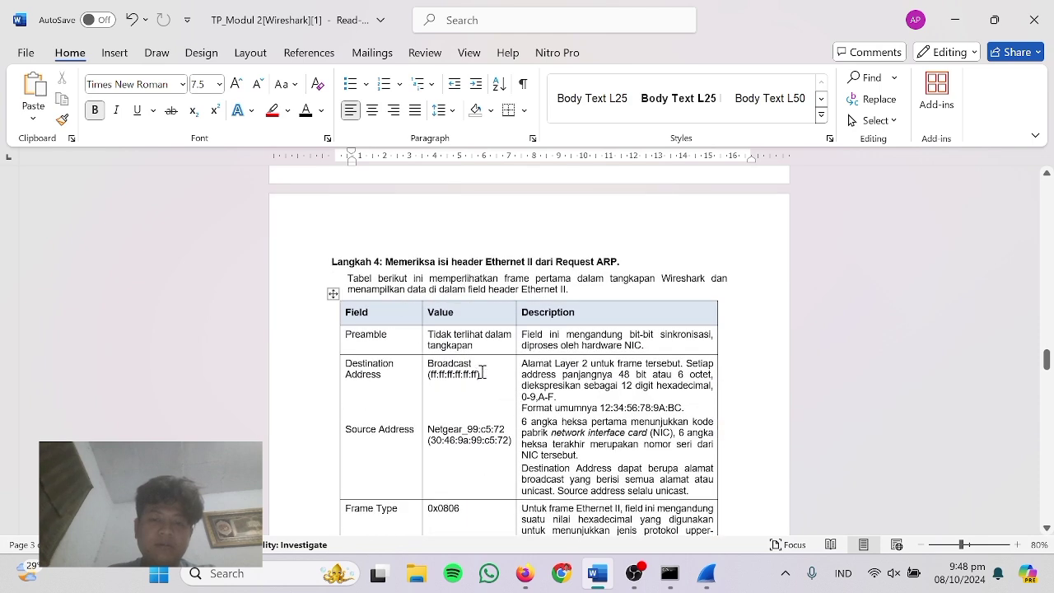
scroll(483, 372, "up", 3)
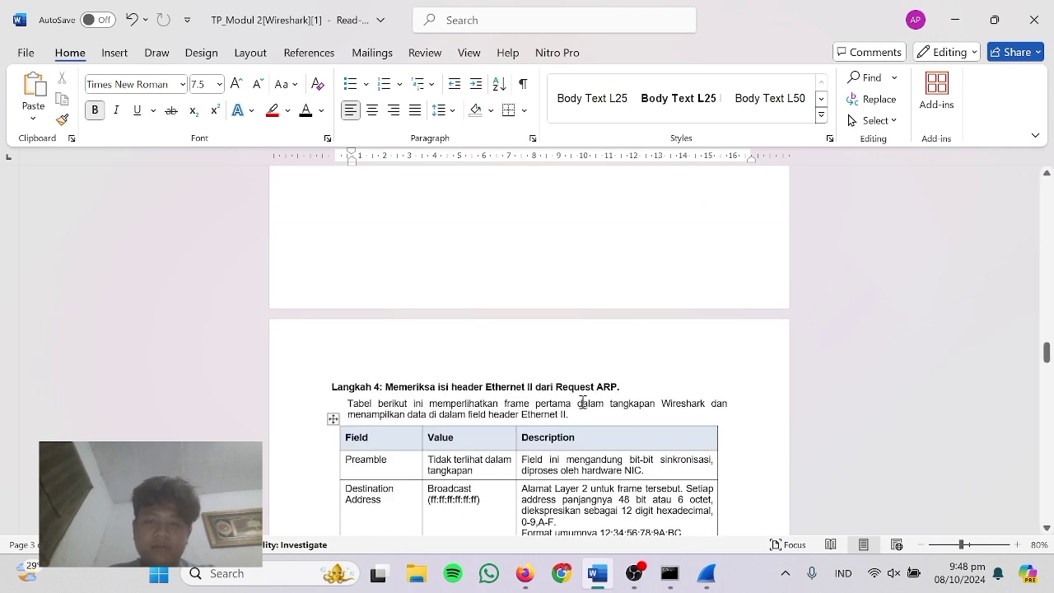
scroll(582, 401, "down", 2)
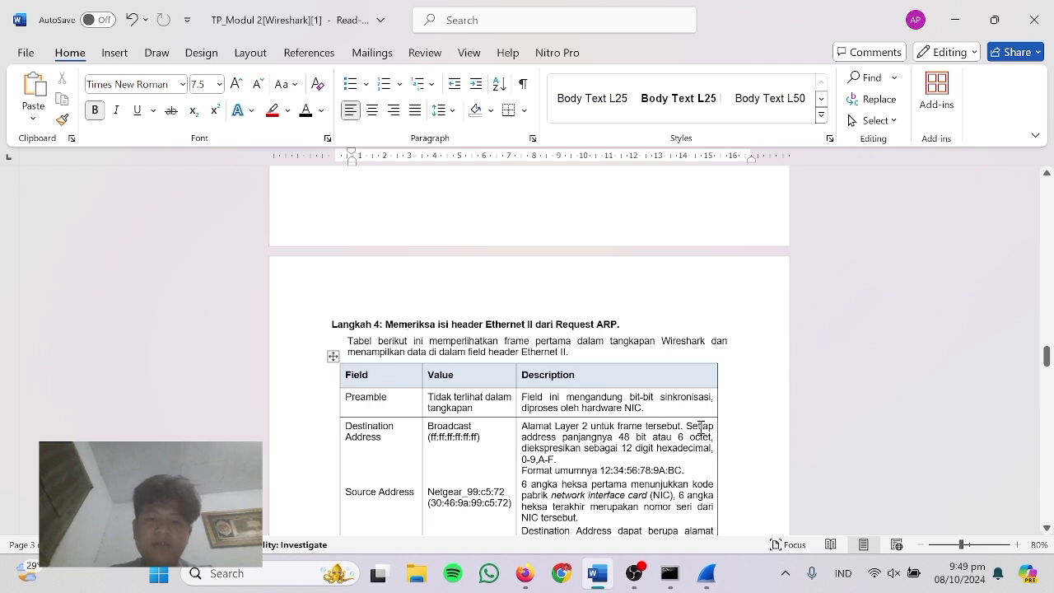
scroll(592, 372, "up", 3)
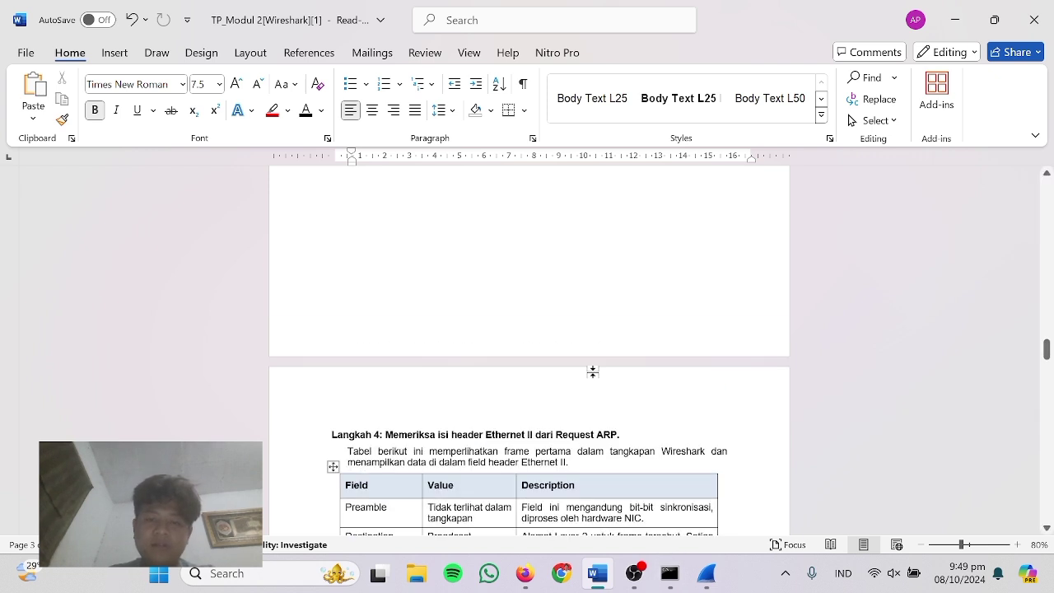
scroll(592, 372, "up", 2)
Filter the Wireshark capture with "arp or icmp" and enlarge its window to show more of the packet list.
left_click(706, 573)
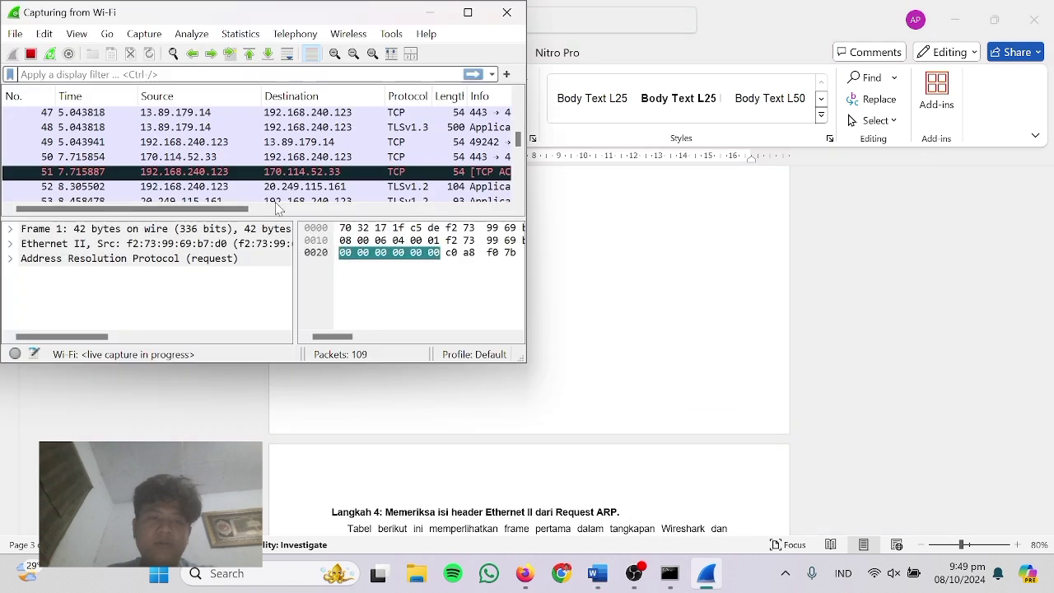
type("arp")
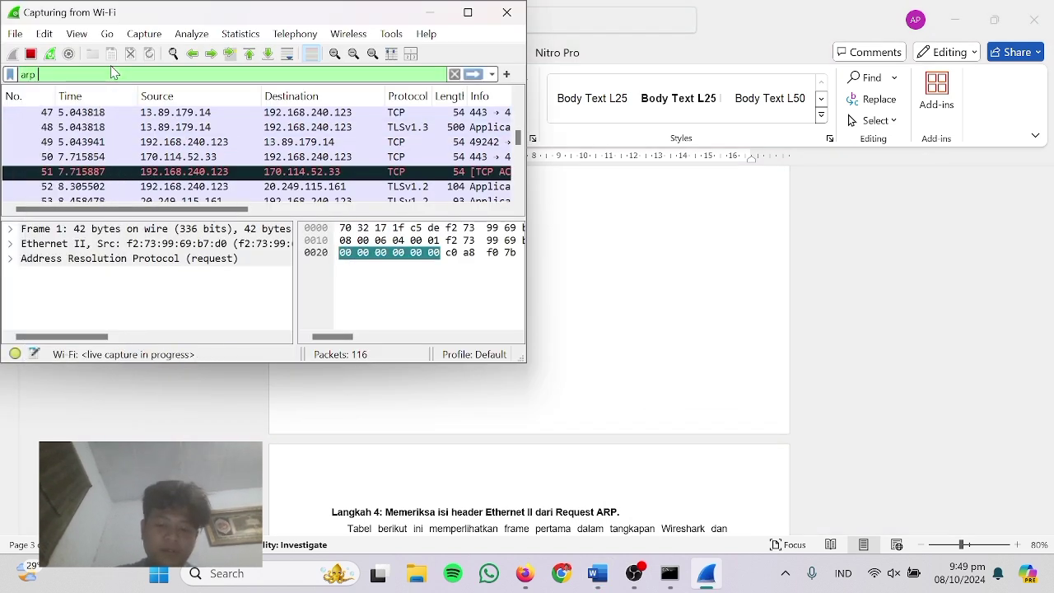
type(" or icmp")
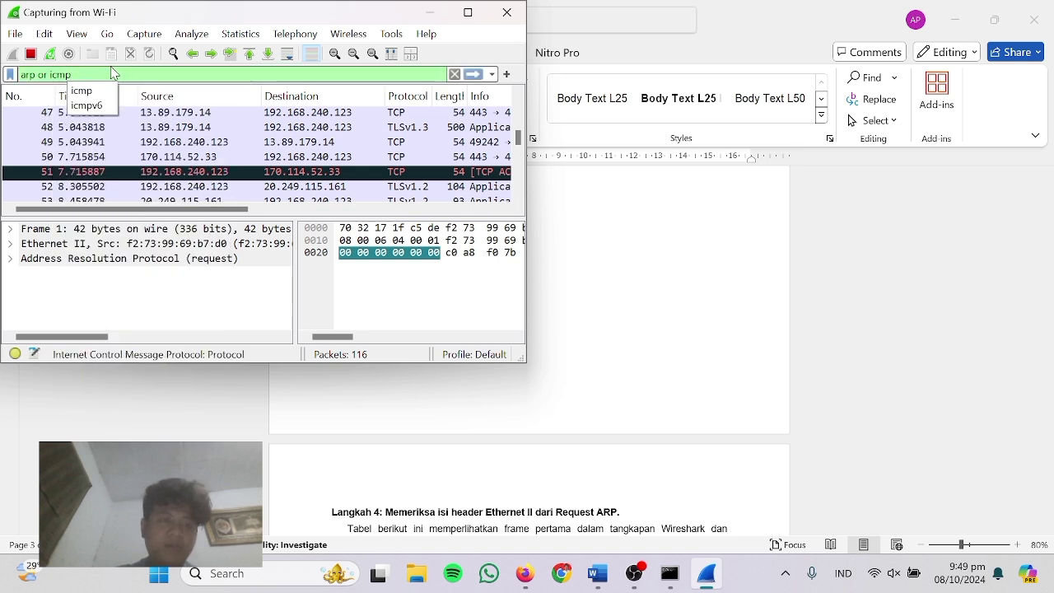
key("Return")
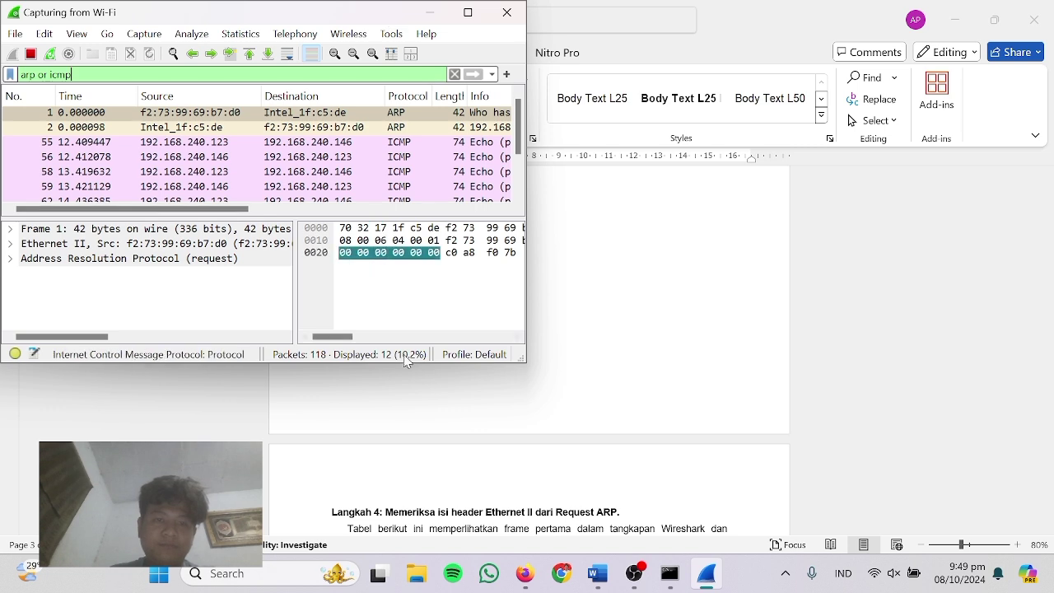
left_click_drag(524, 360, 634, 462)
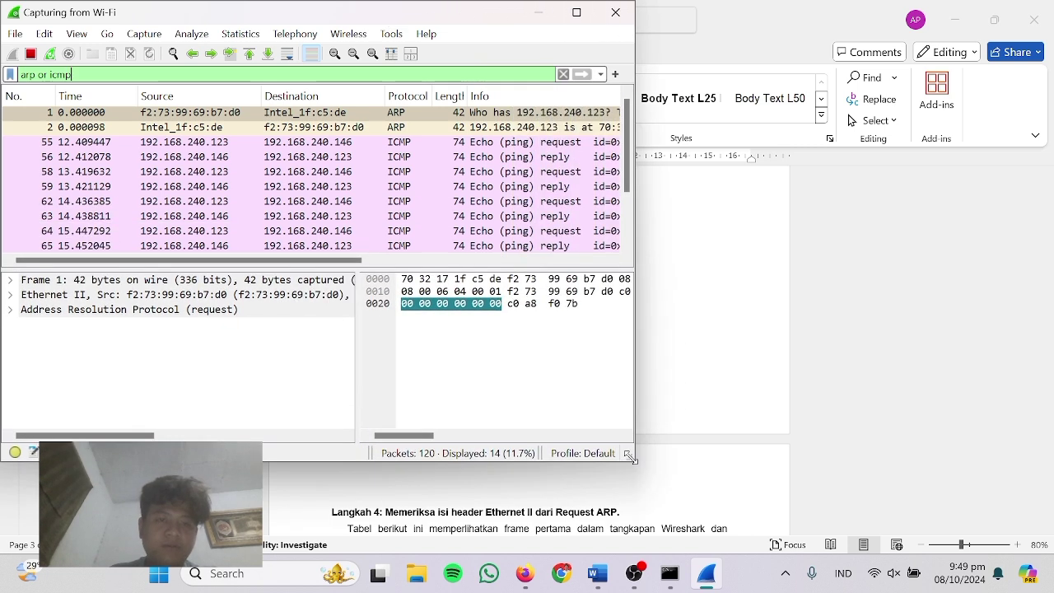
Expand the Ethernet II header of frame 1, the ARP request, and minimize the Word document.
scroll(169, 156, "down", 2)
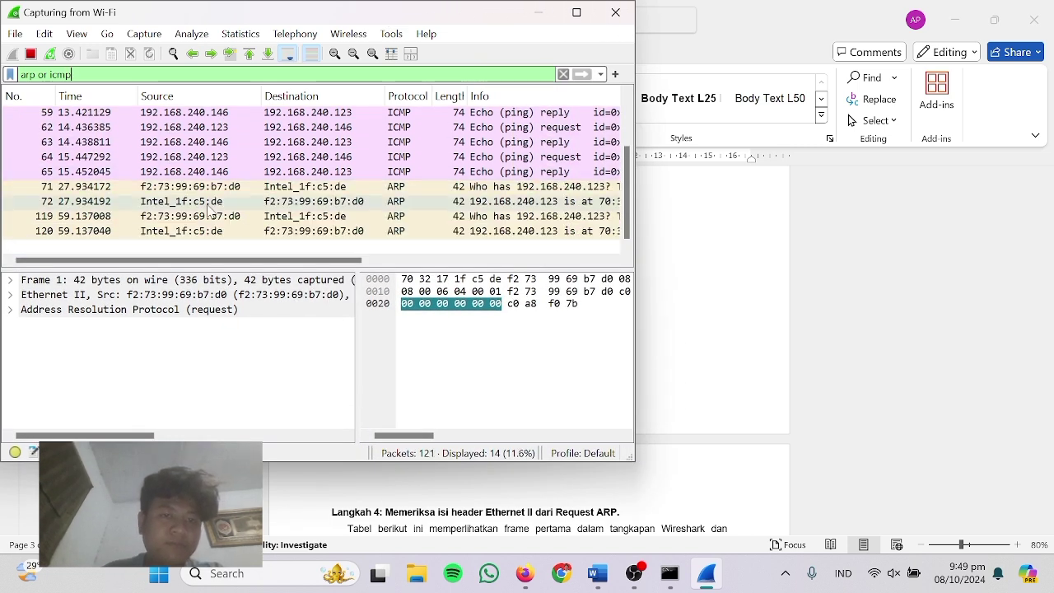
scroll(189, 181, "up", 3)
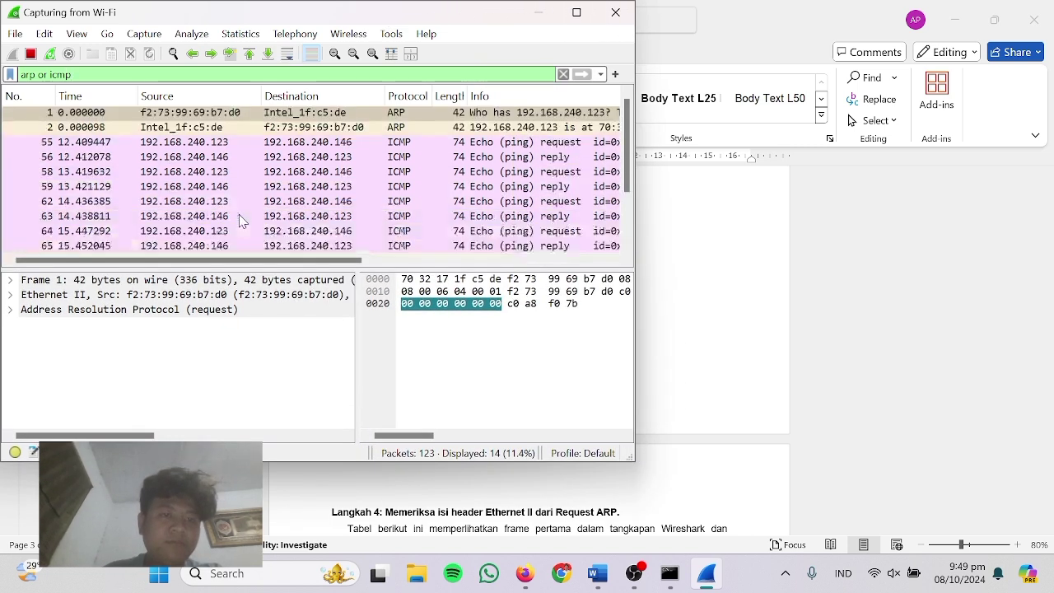
left_click(10, 295)
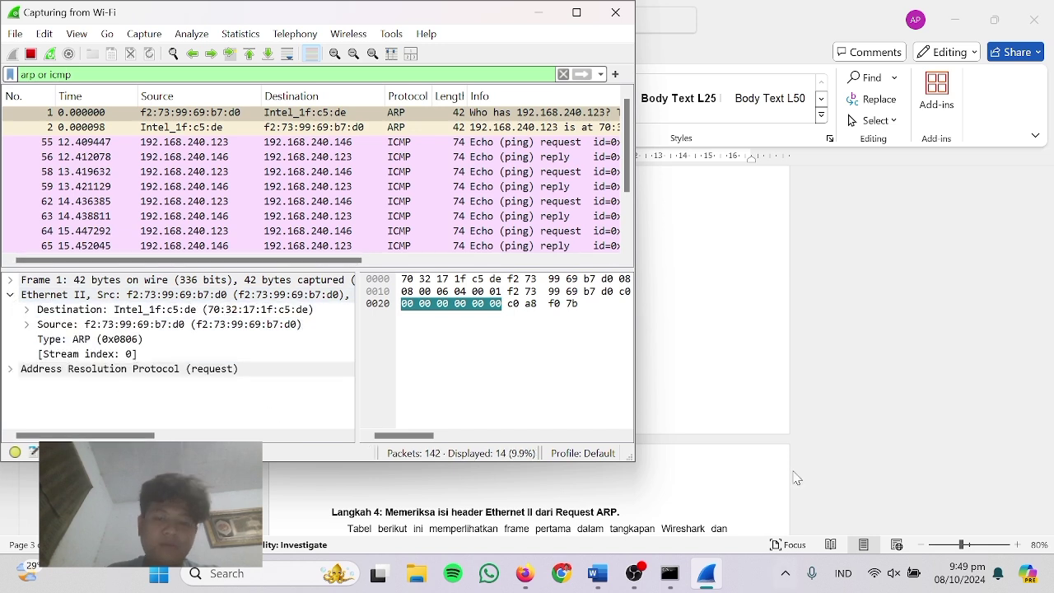
scroll(696, 292, "down", 5)
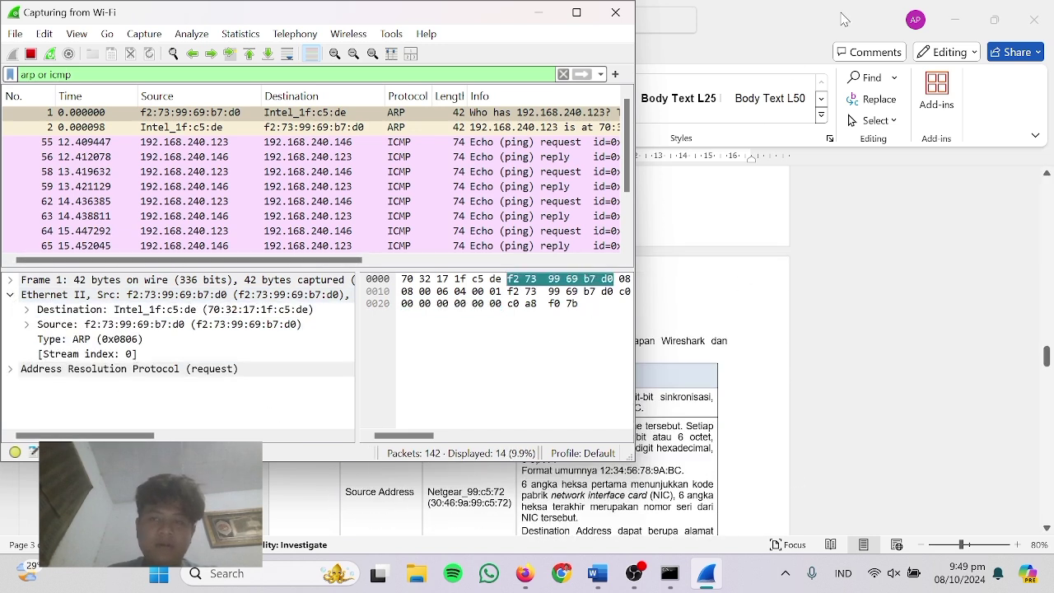
left_click(954, 19)
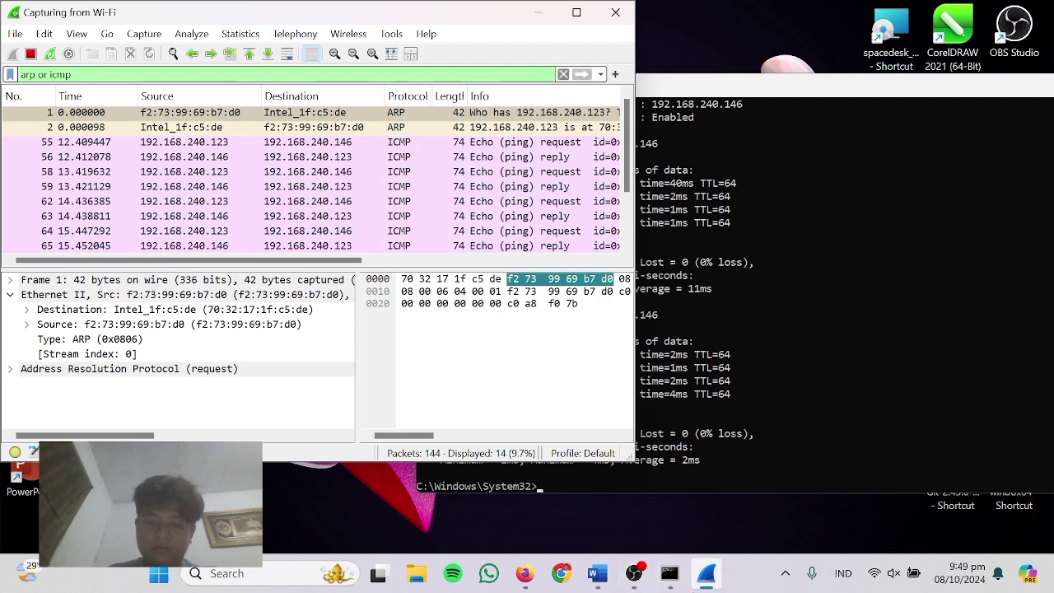
Place the Word document beside the Wireshark capture in the right half of the desktop and show the Langkah 4 header table's address rows.
left_click(598, 573)
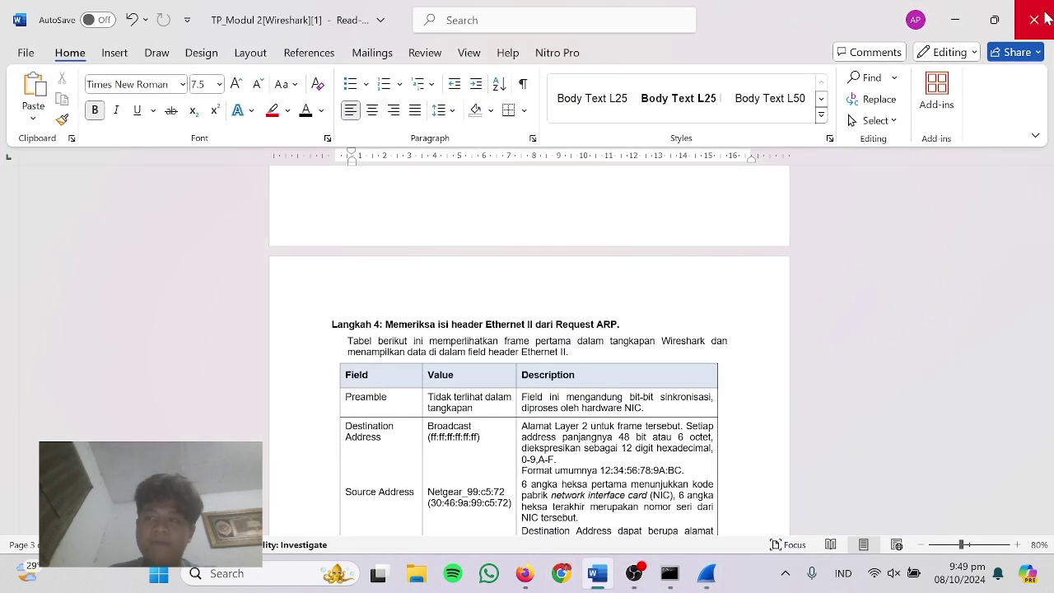
left_click(994, 19)
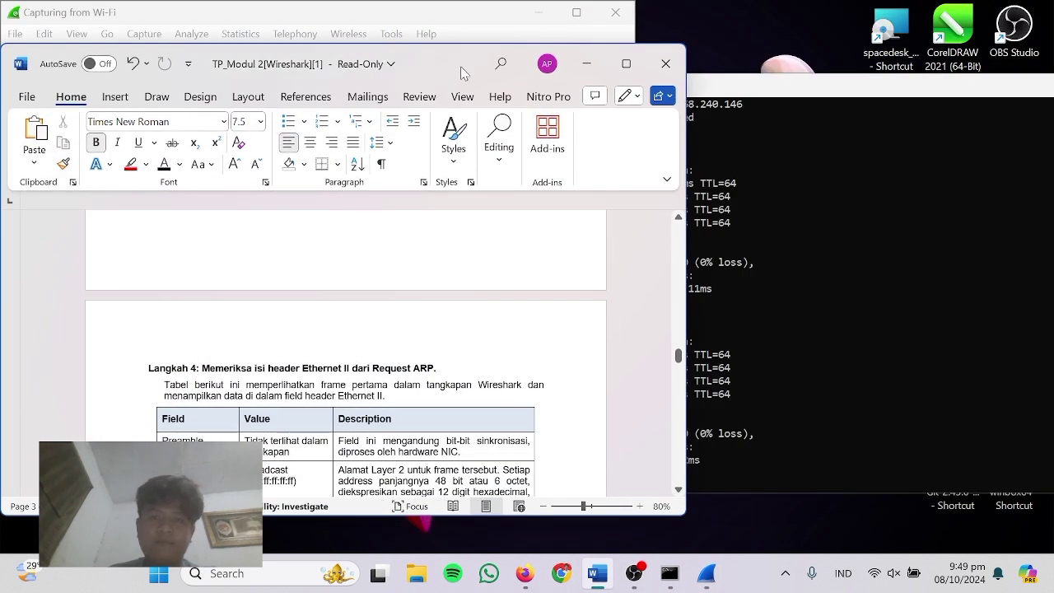
key("super+Right")
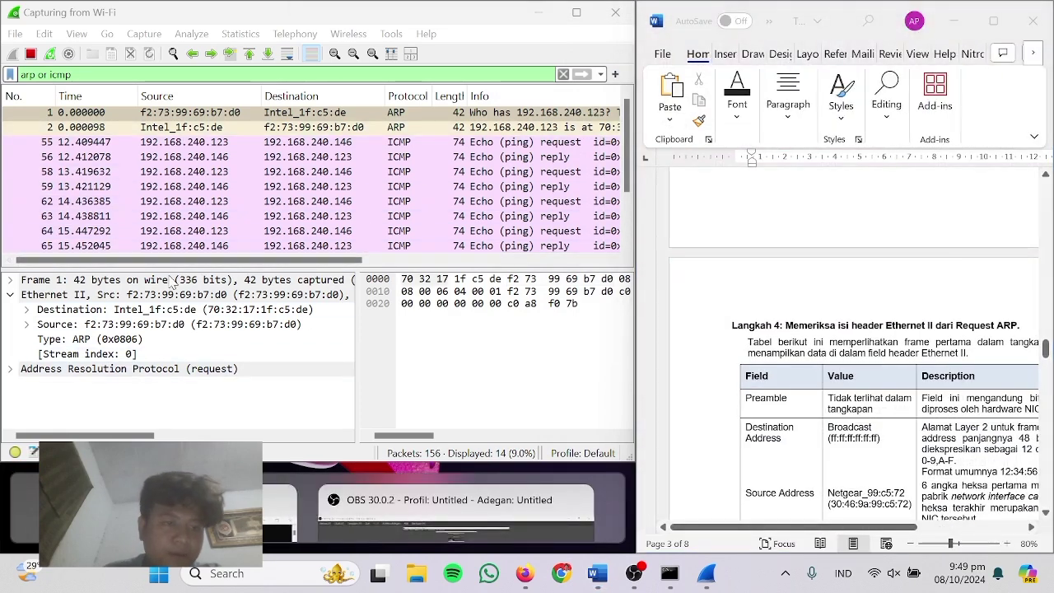
scroll(807, 289, "down", 4)
scroll(802, 263, "down", 2)
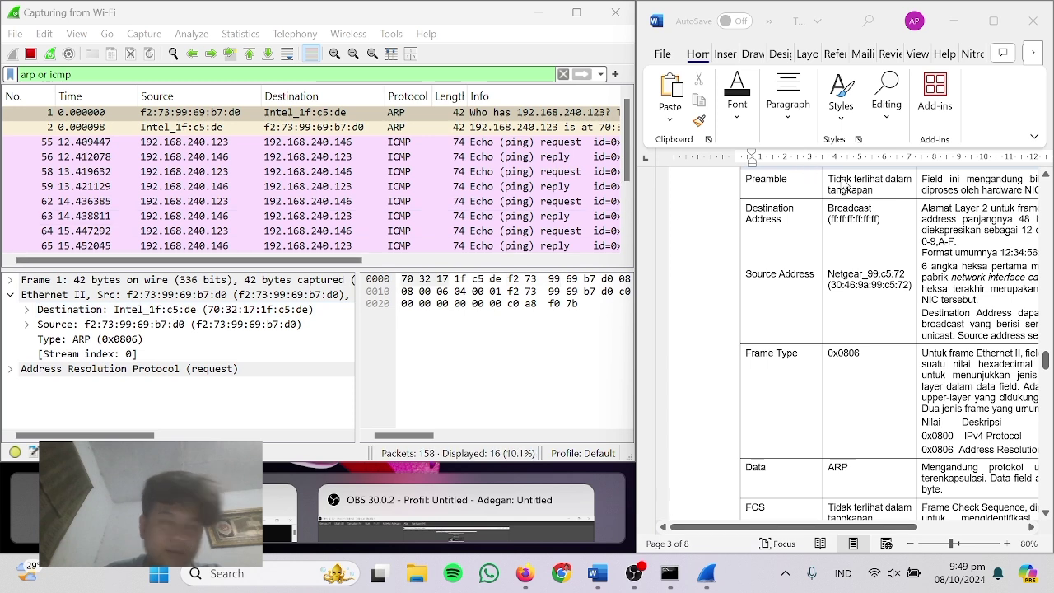
Replace "Broadcast" in the table's Destination Address value with "Intel_1f:c5:de", directly in front of the parenthesised address.
left_click(875, 208)
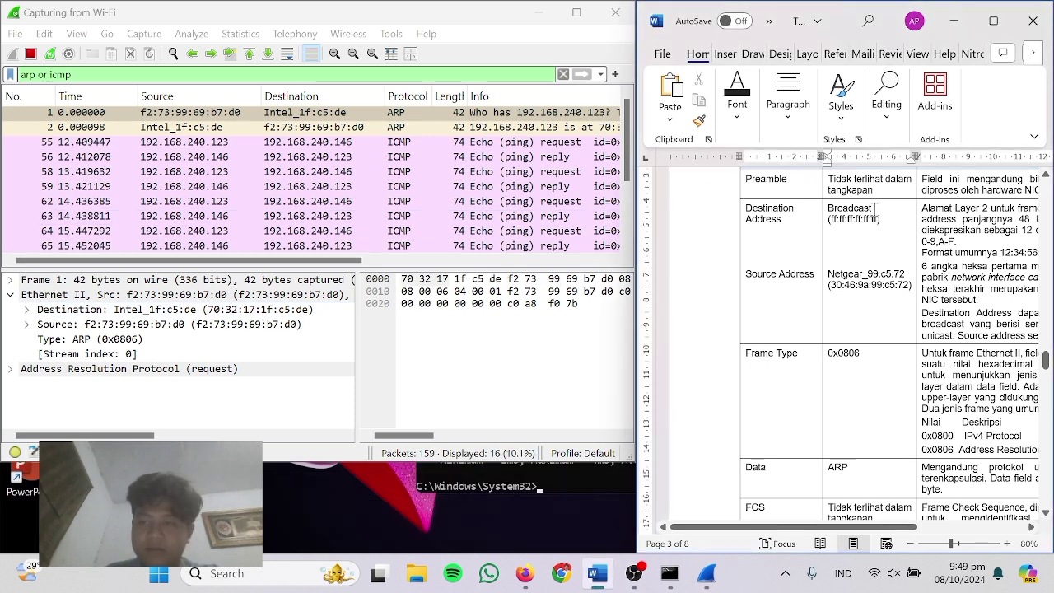
key("Delete")
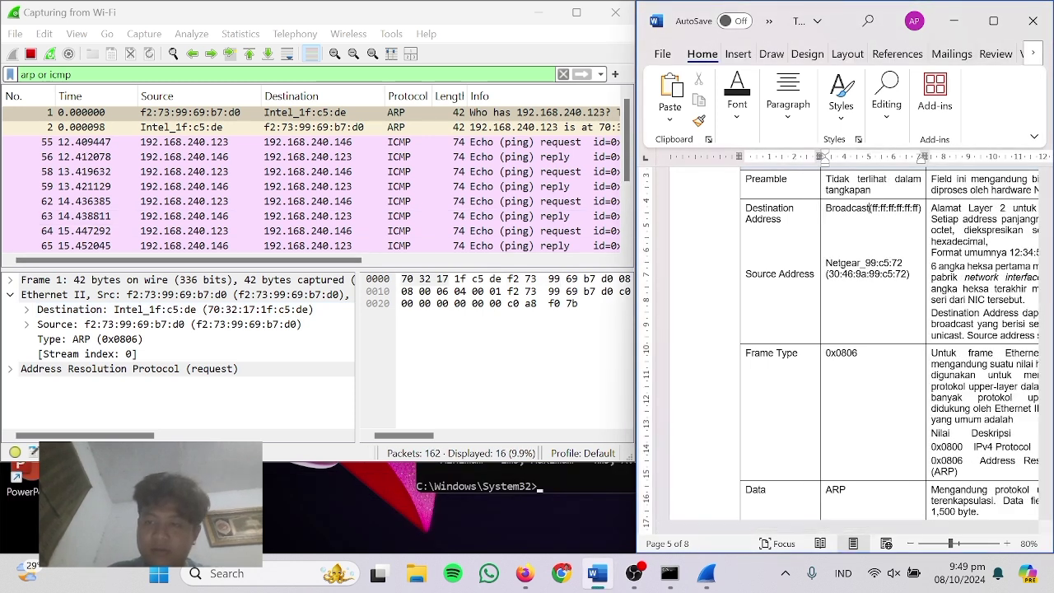
key("BackSpace")
key("BackSpace")
key("BackSpace")
key("BackSpace")
key("BackSpace")
key("BackSpace")
key("BackSpace")
key("BackSpace")
key("BackSpace")
type("int")
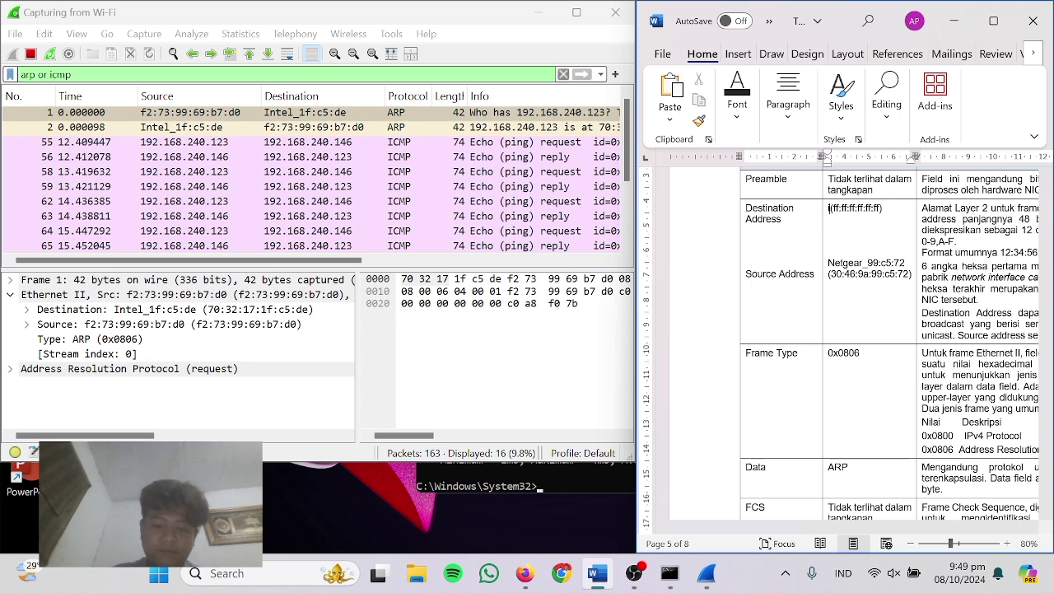
type("e")
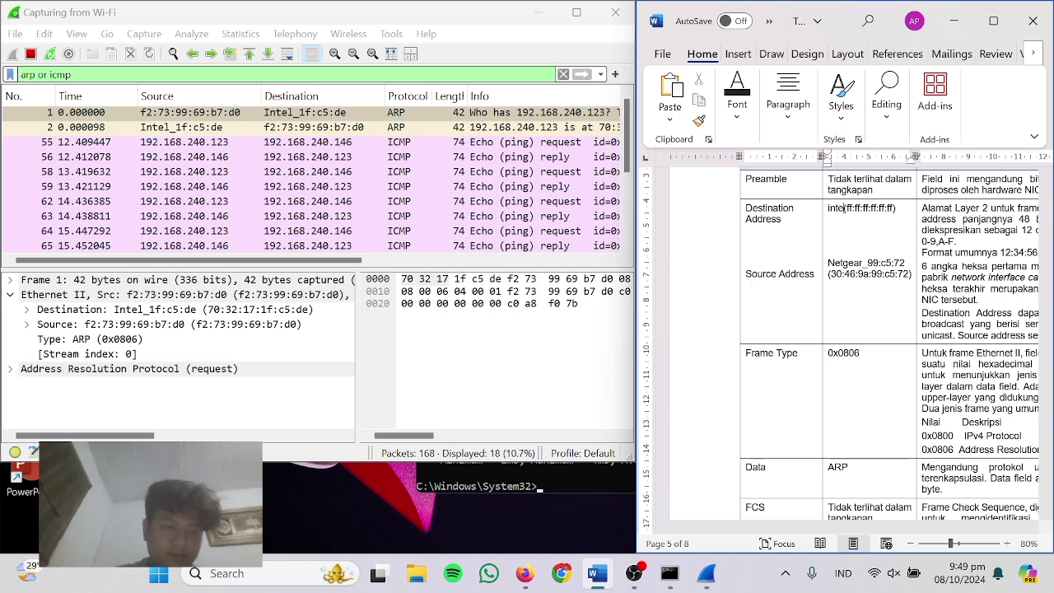
type("l")
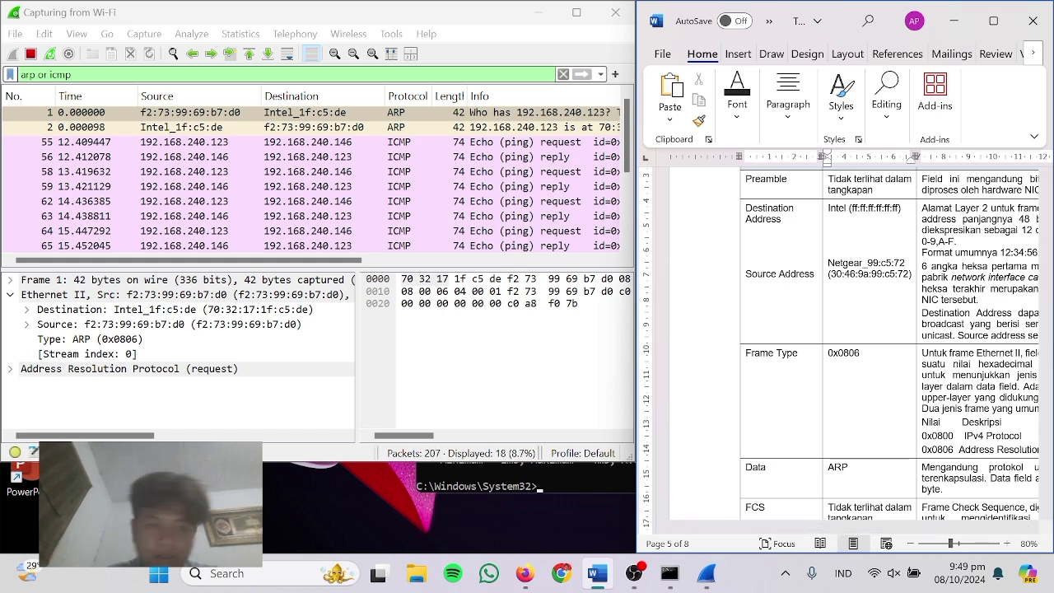
key("BackSpace")
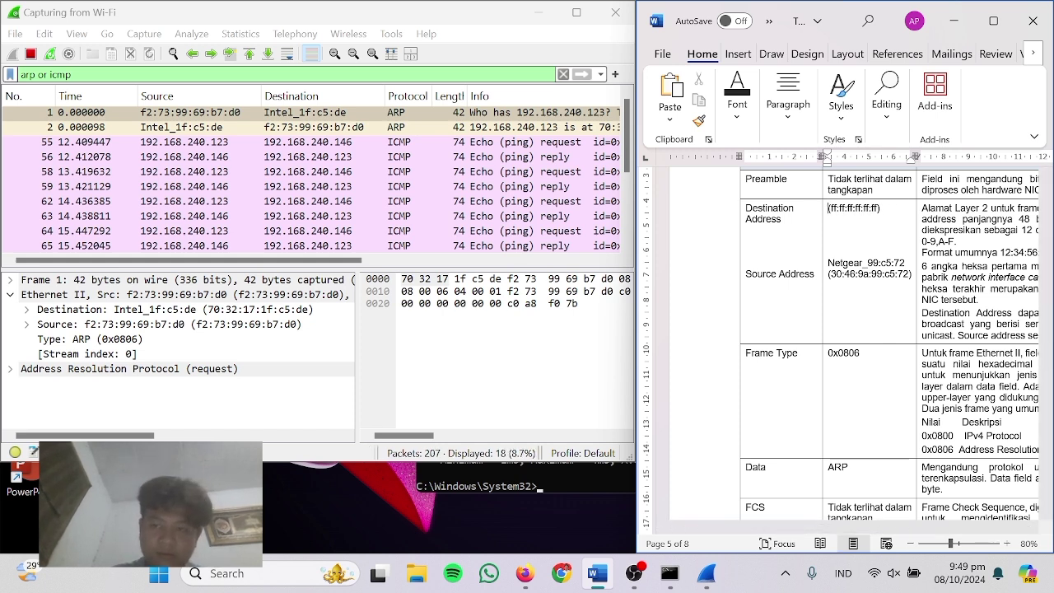
type("Int")
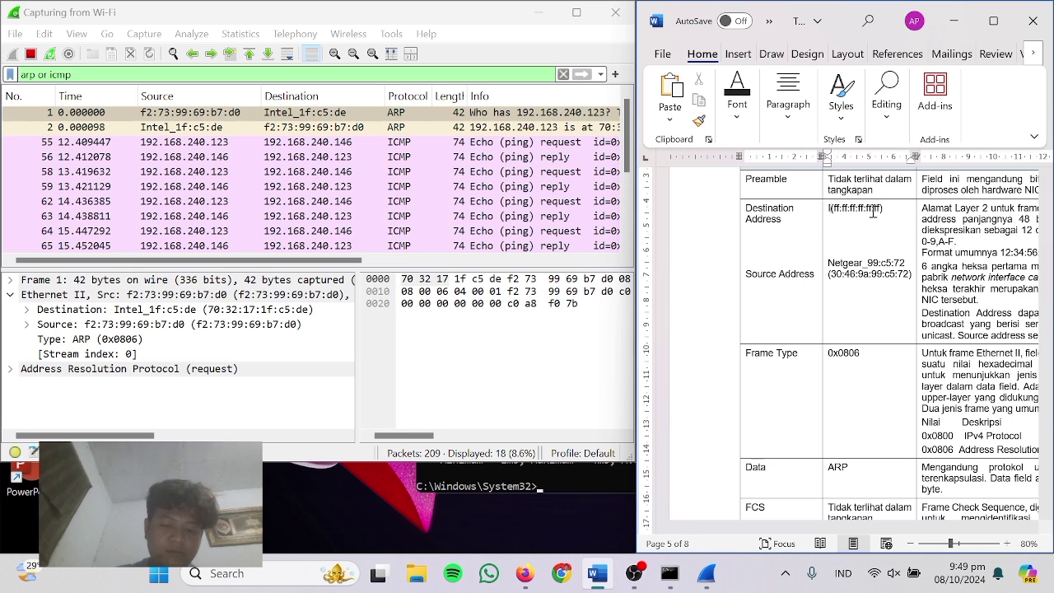
type("el")
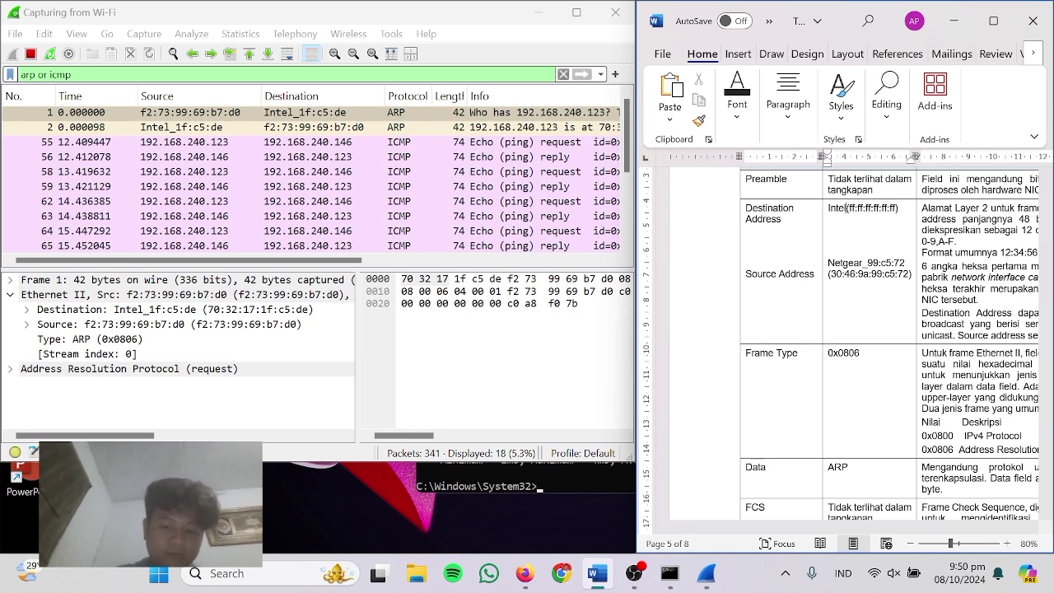
type("_")
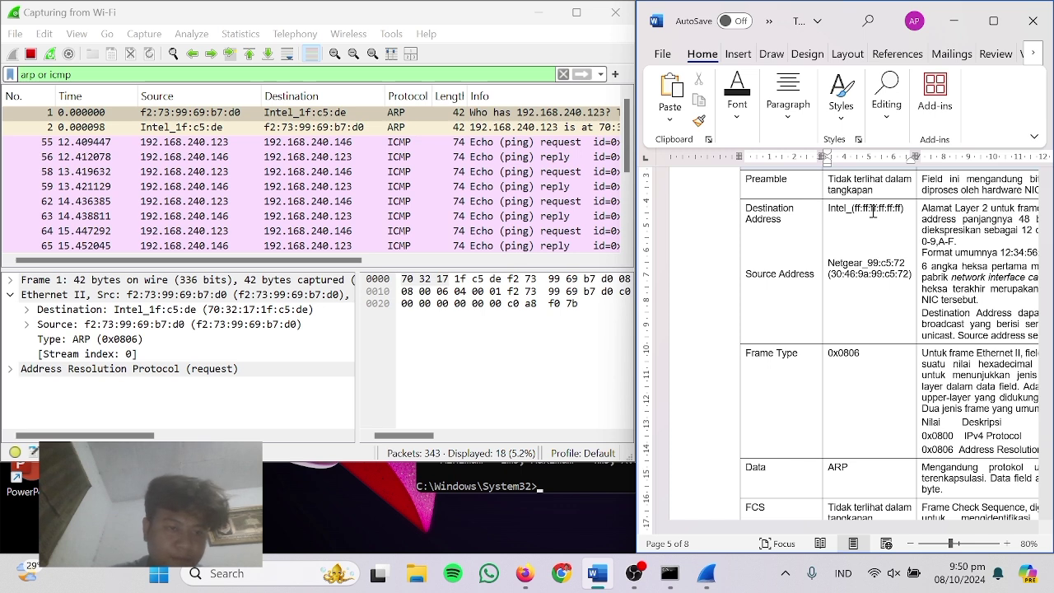
type("1")
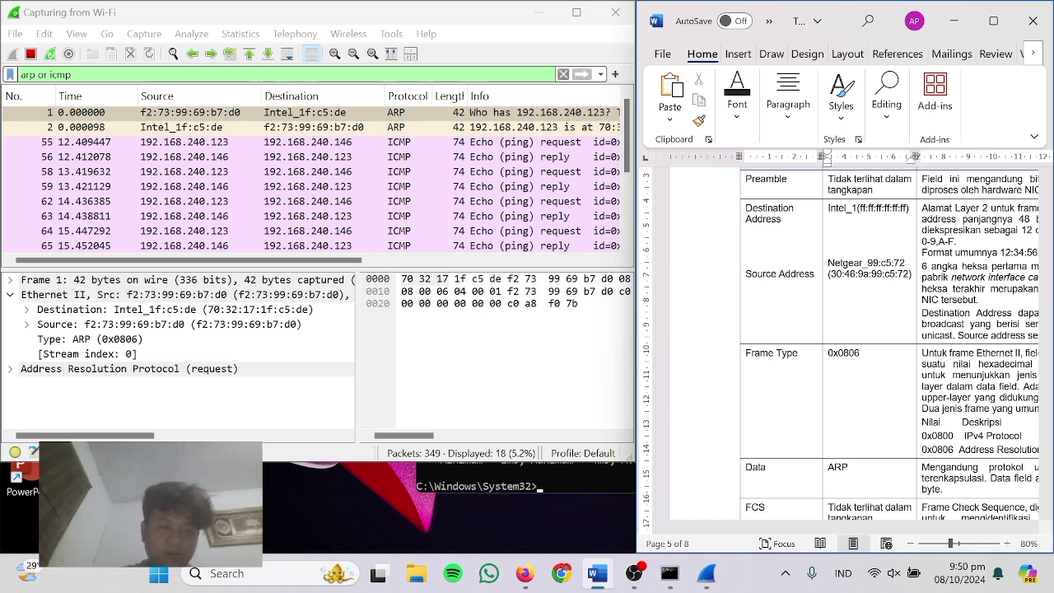
type("f")
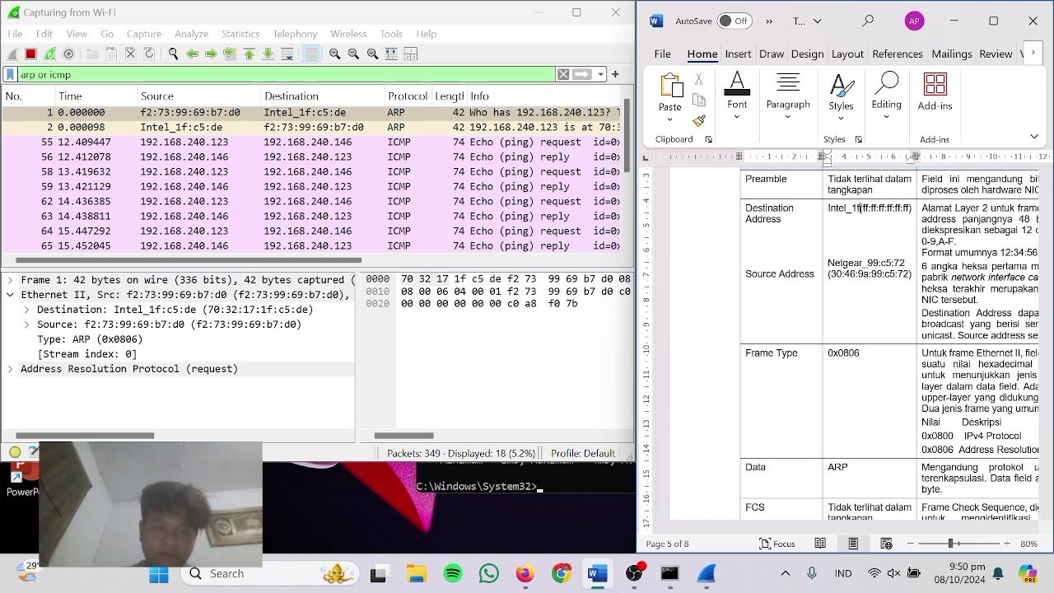
type(":")
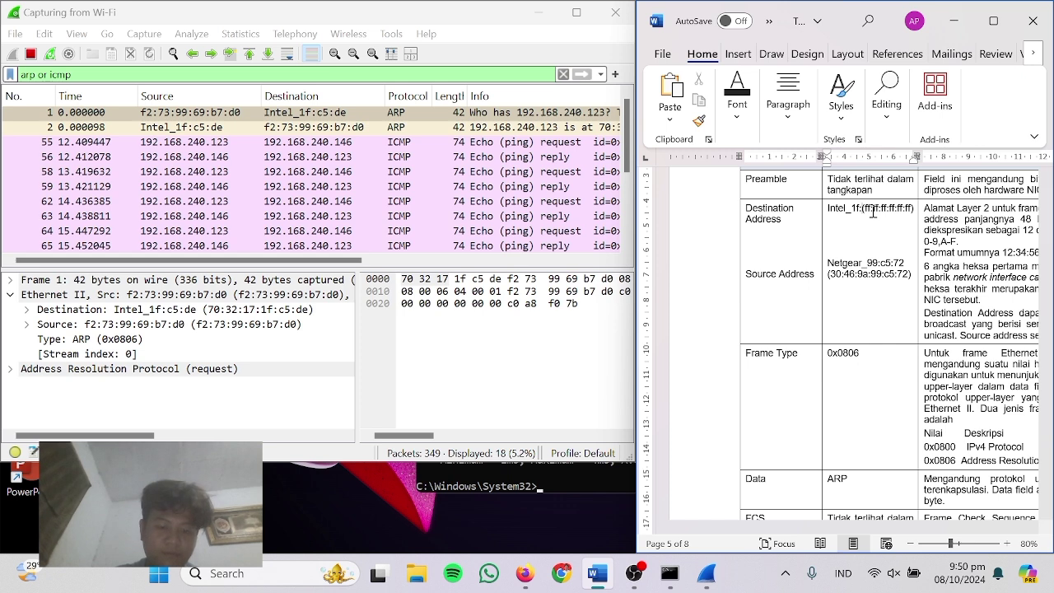
type("c5")
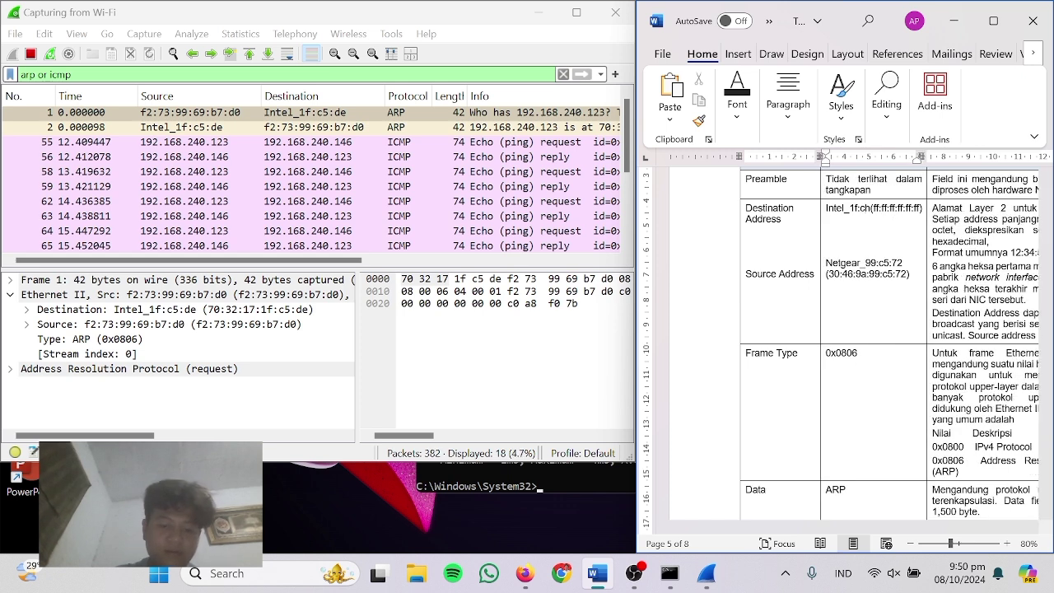
type(":")
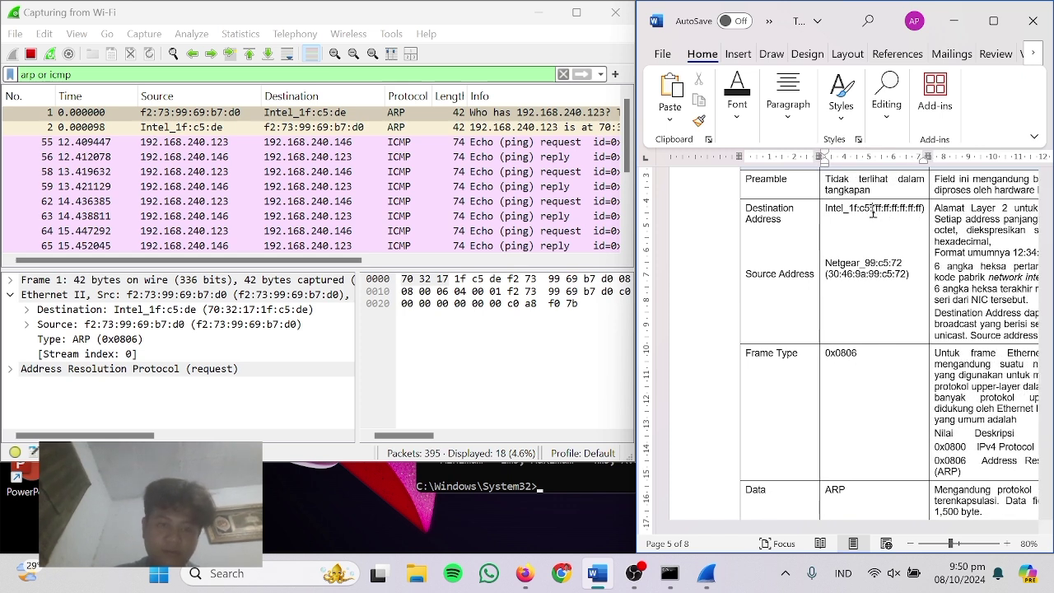
type("de")
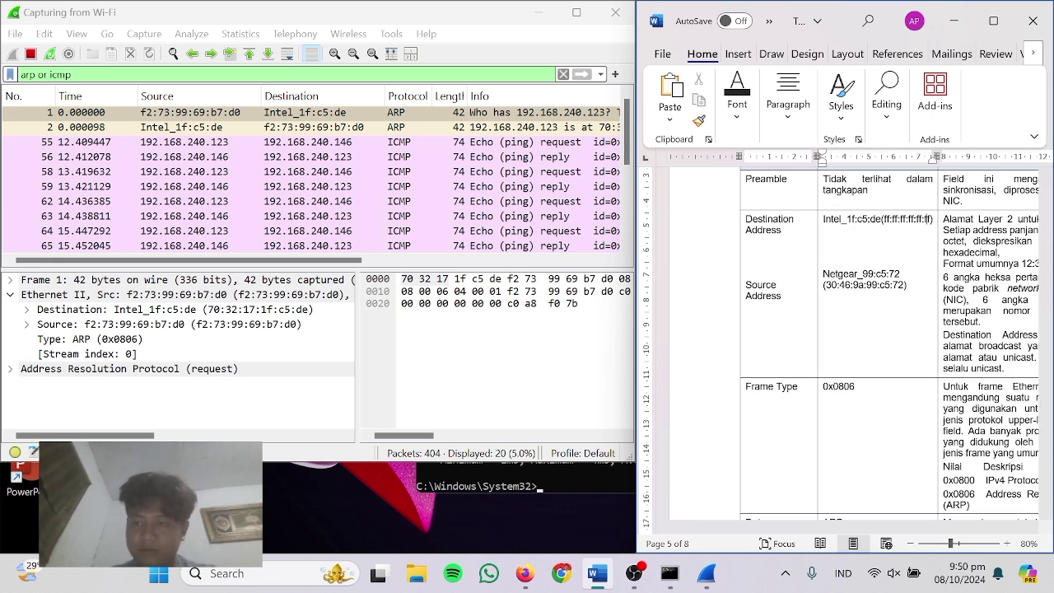
Replace the parenthesised hardware address in the Destination Address value with 70:32:17:1f:c5:de.
key("BackSpace")
key("BackSpace")
key("BackSpace")
key("BackSpace")
key("BackSpace")
key("BackSpace")
key("BackSpace")
key("BackSpace")
key("BackSpace")
key("BackSpace")
key("BackSpace")
key("BackSpace")
key("BackSpace")
key("BackSpace")
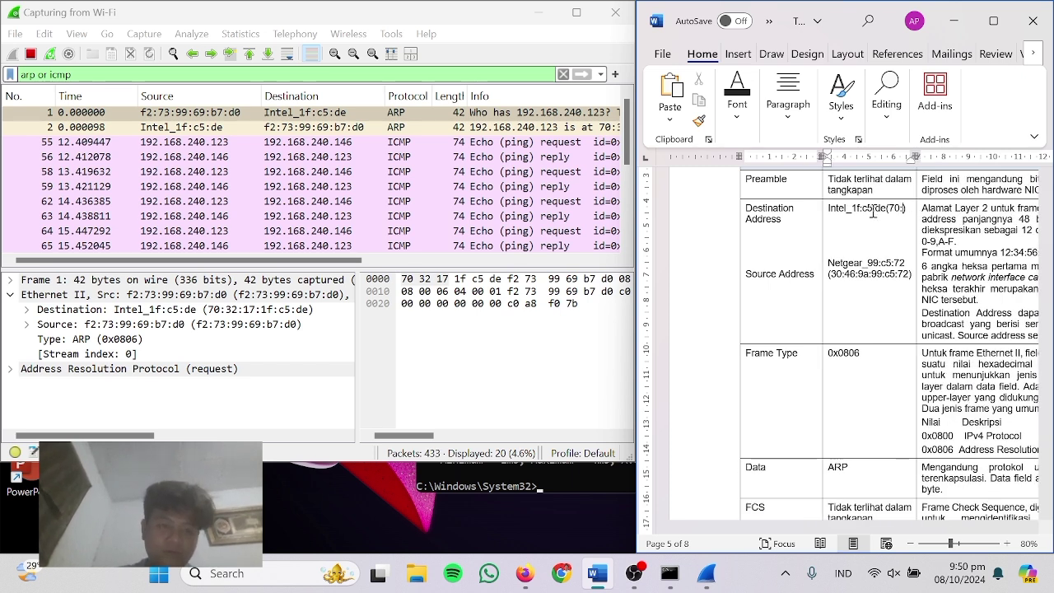
type("32")
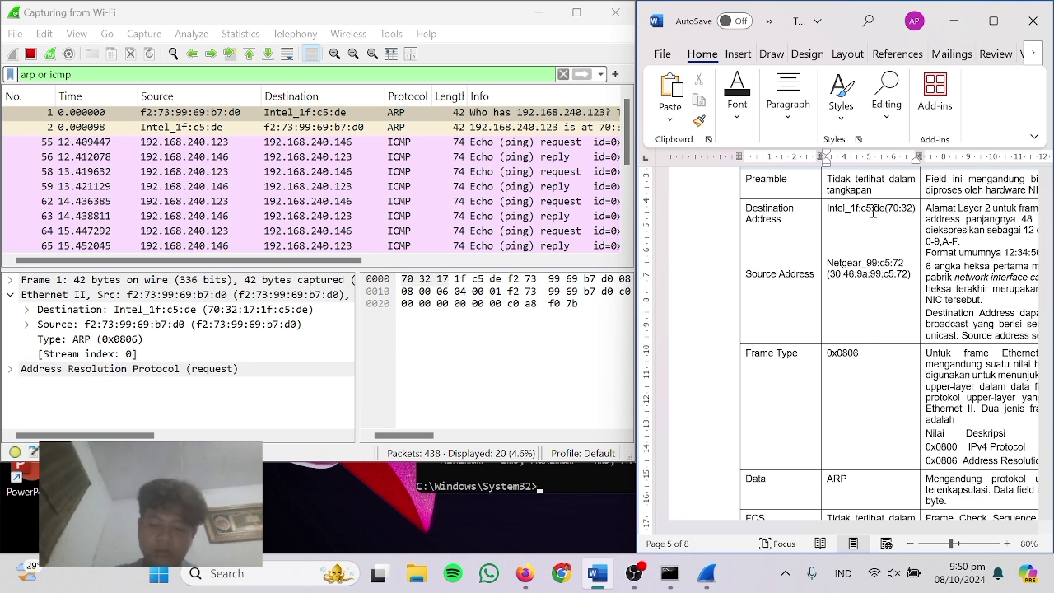
type(":17")
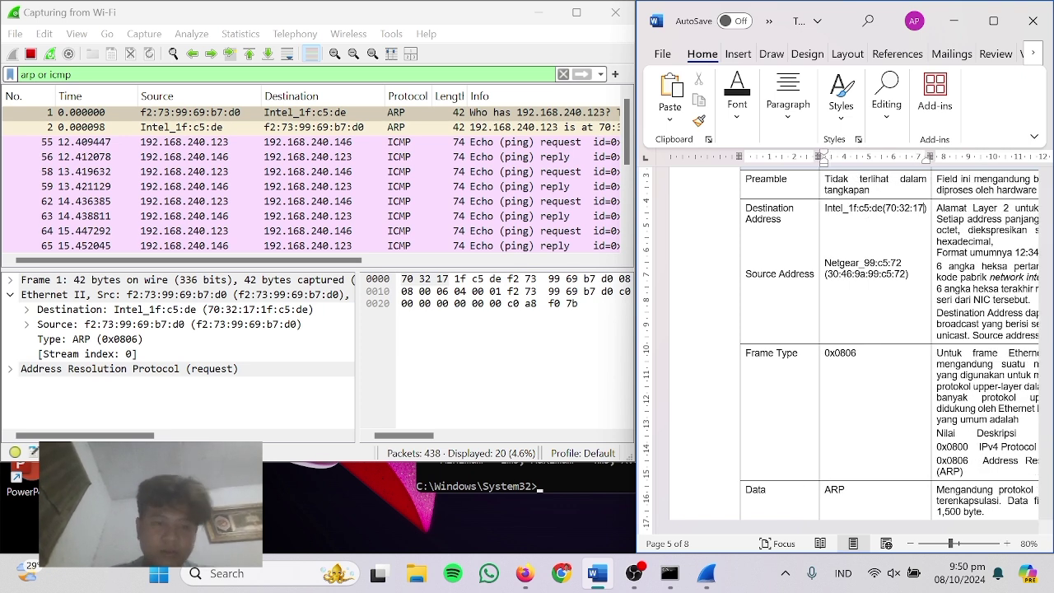
type(":")
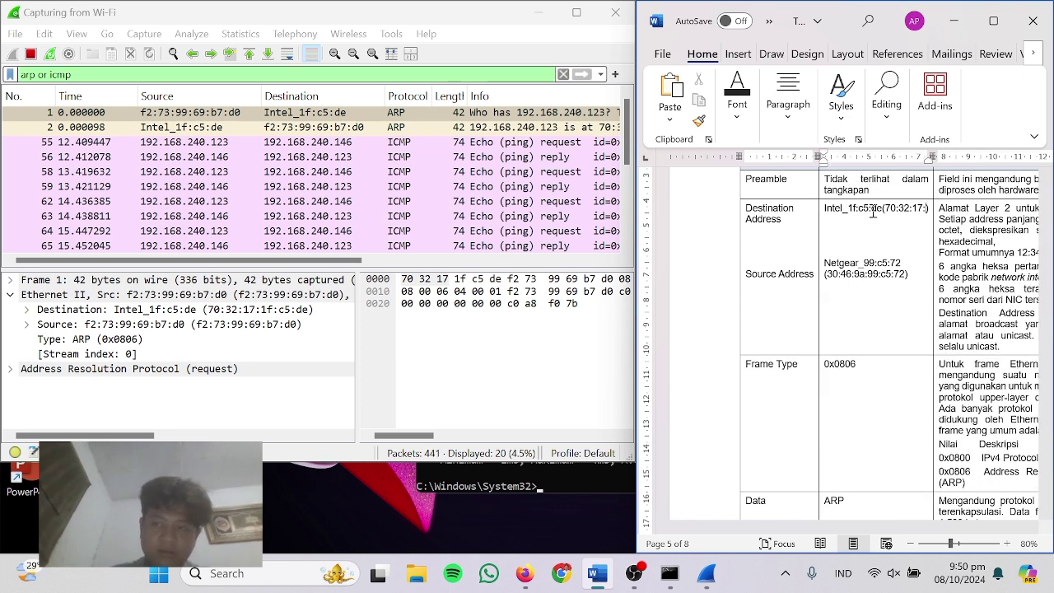
type("1f")
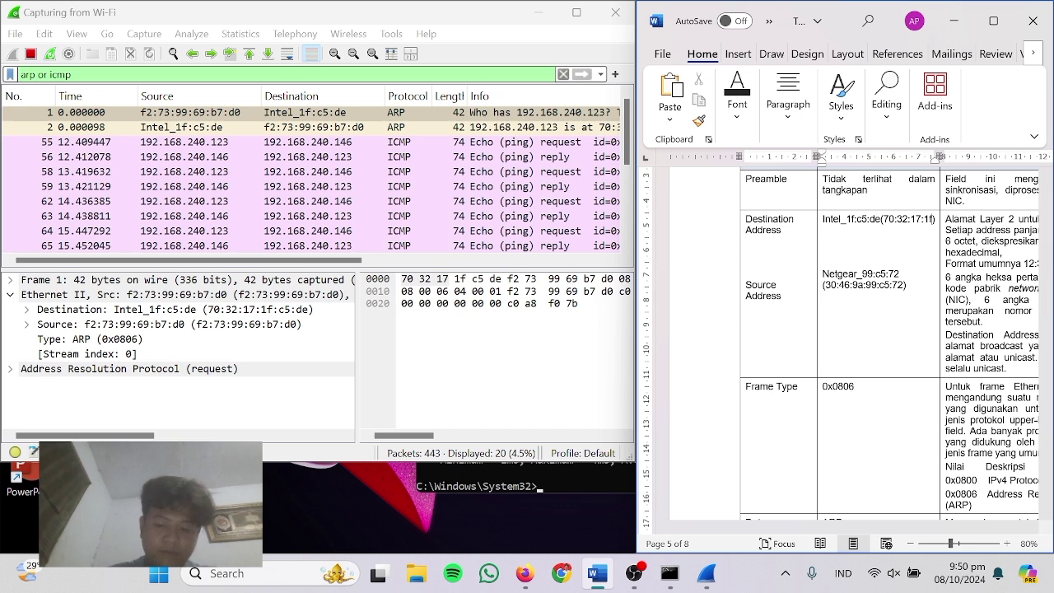
type(":c5:de")
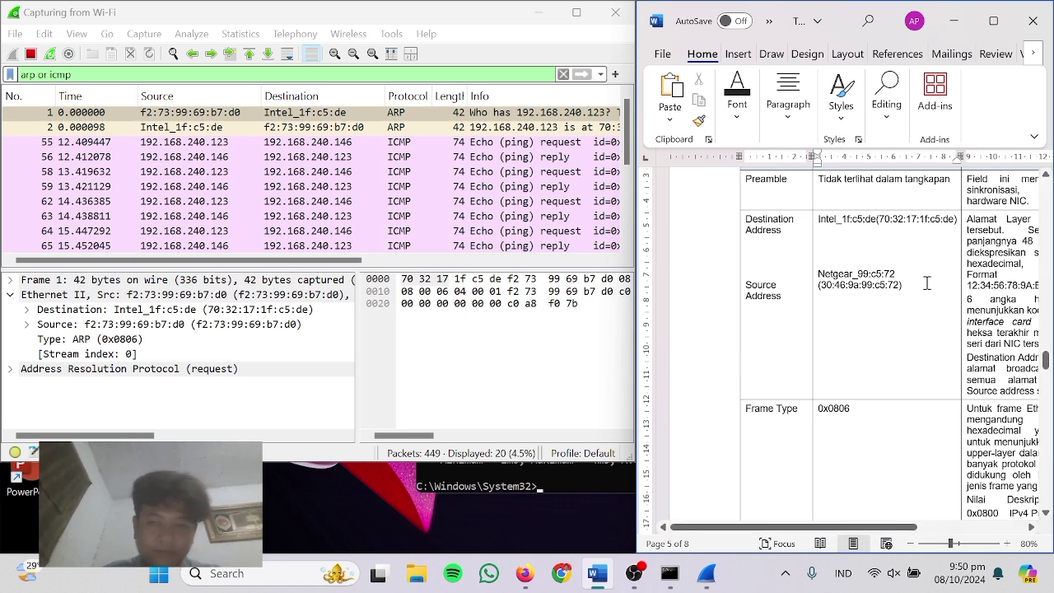
Replace the Netgear name in the table's Source Address value with "F2:73:99:69:b7:d0".
left_click_drag(817, 273, 901, 270)
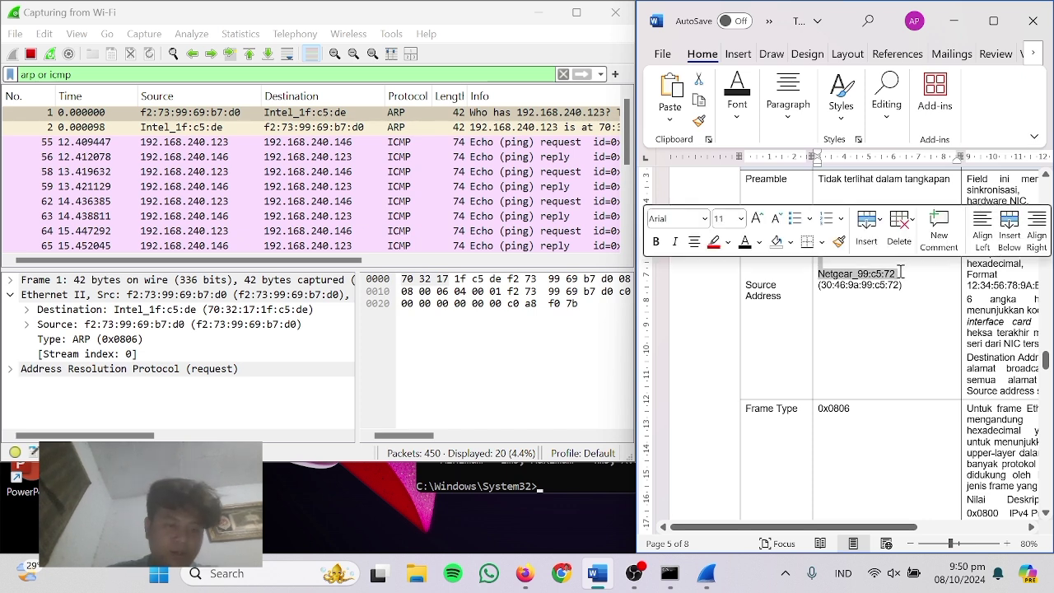
type("F2:73")
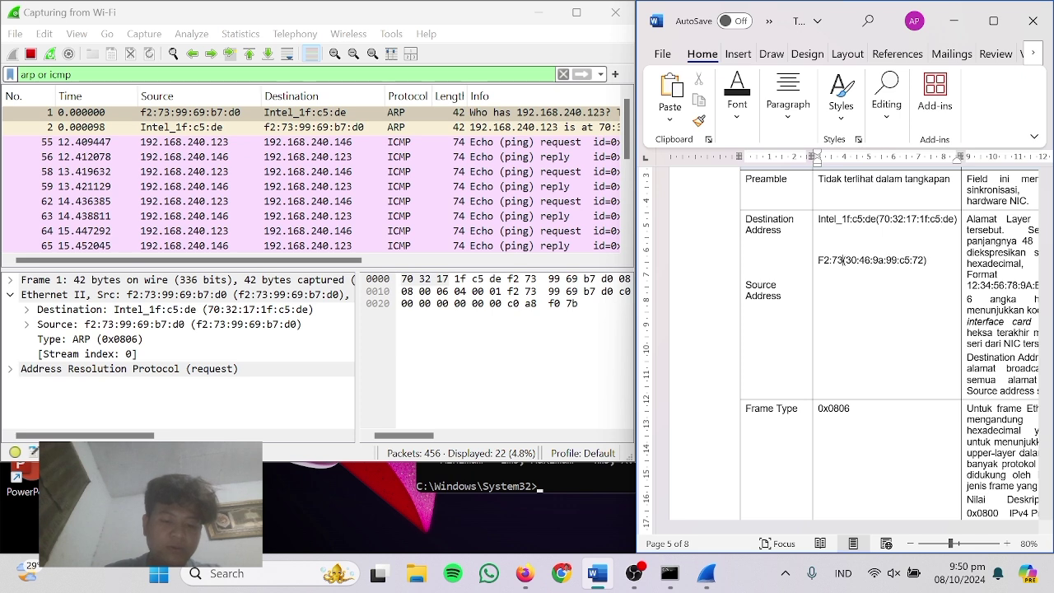
type(":09")
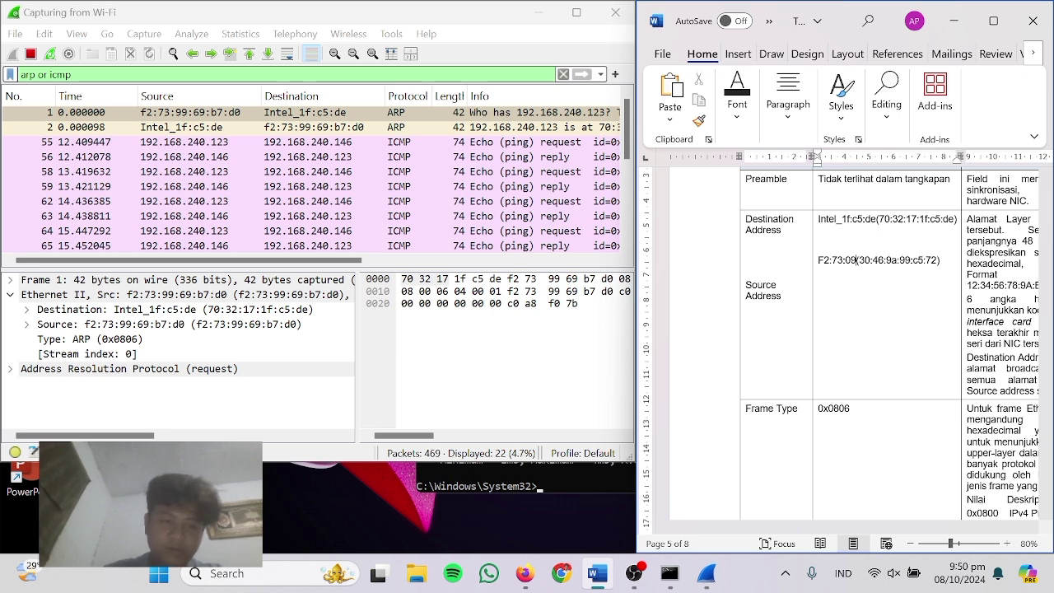
key("BackSpace")
key("BackSpace")
type("99")
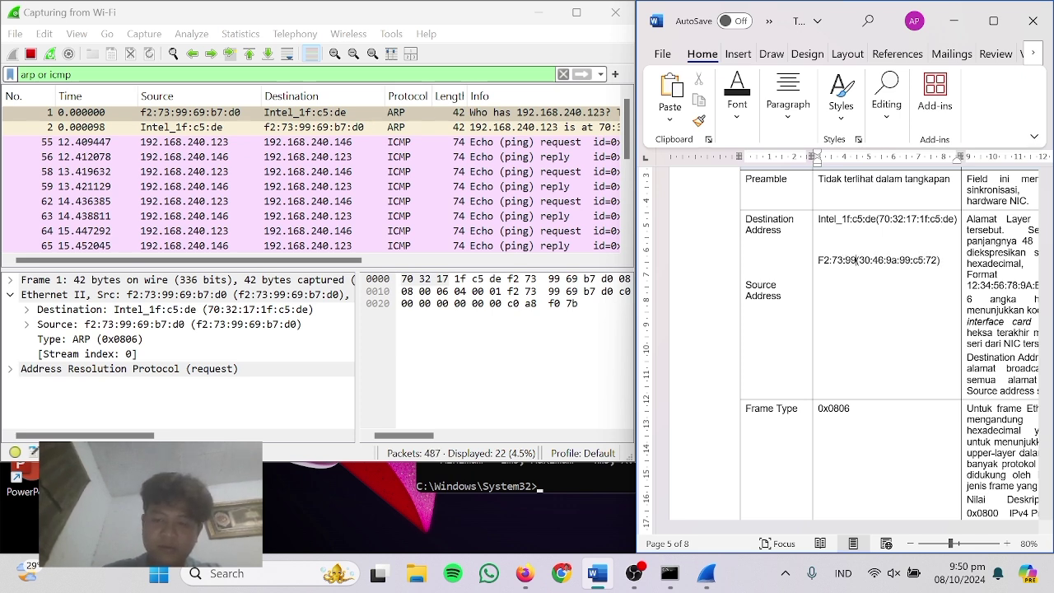
type(":69")
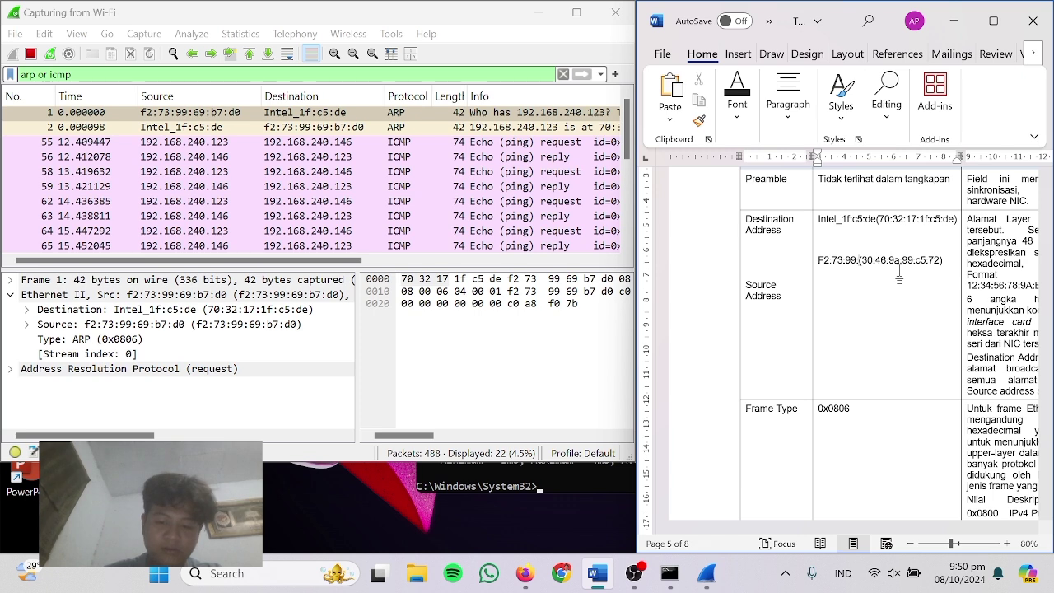
type(":b7")
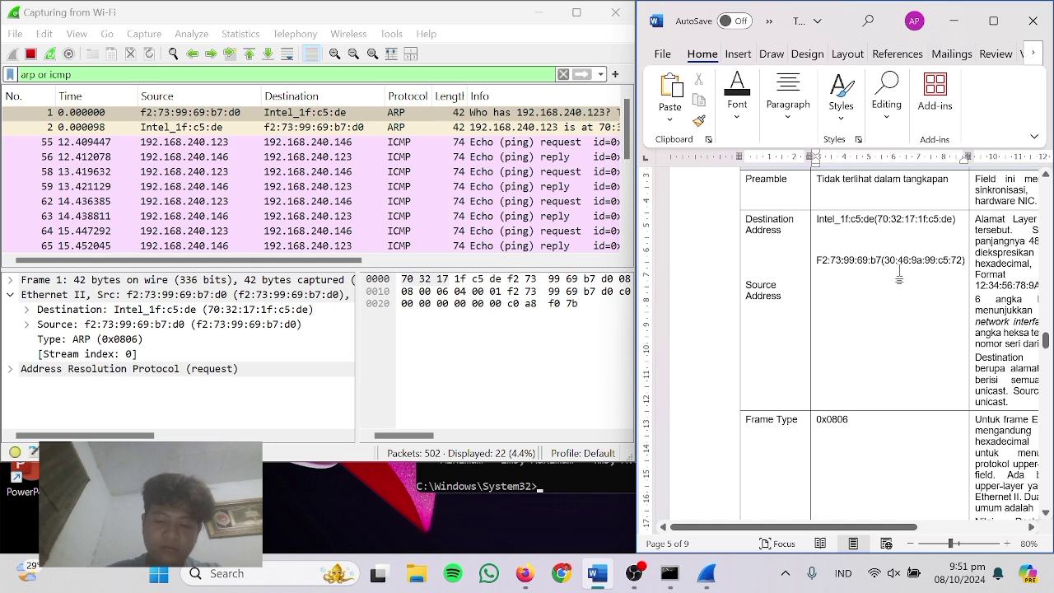
type(":d0")
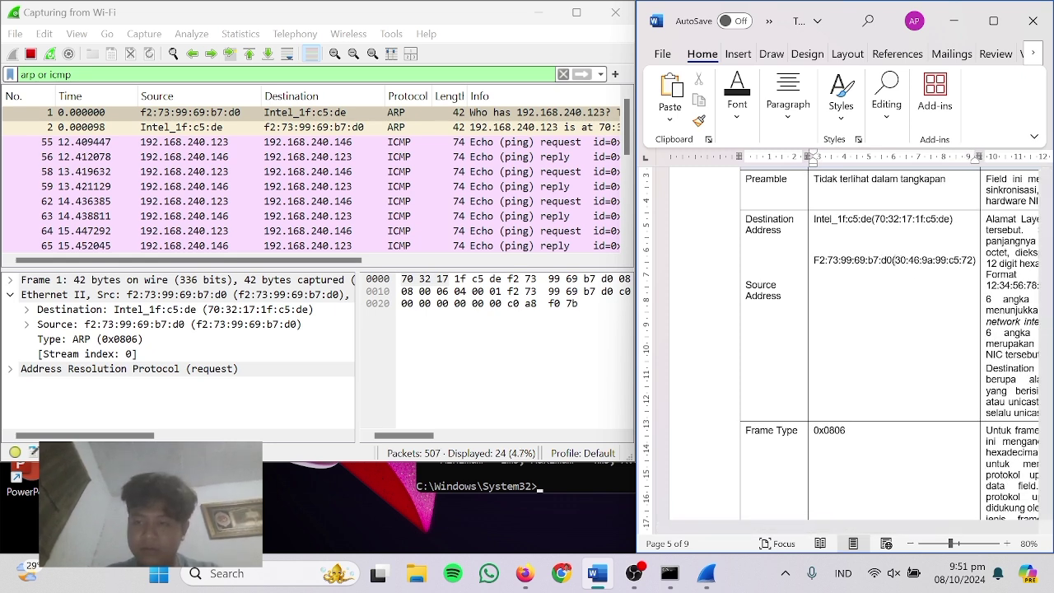
key("shift+Left")
key("shift+Left")
key("shift+Left")
key("shift+Left")
key("shift+Left")
key("shift+Left")
key("shift+Left")
key("shift+Left")
key("shift+Left")
key("shift+Left")
key("shift+Left")
key("shift+Left")
key("shift+Left")
key("shift+Left")
key("shift+Left")
key("shift+Left")
key("shift+Left")
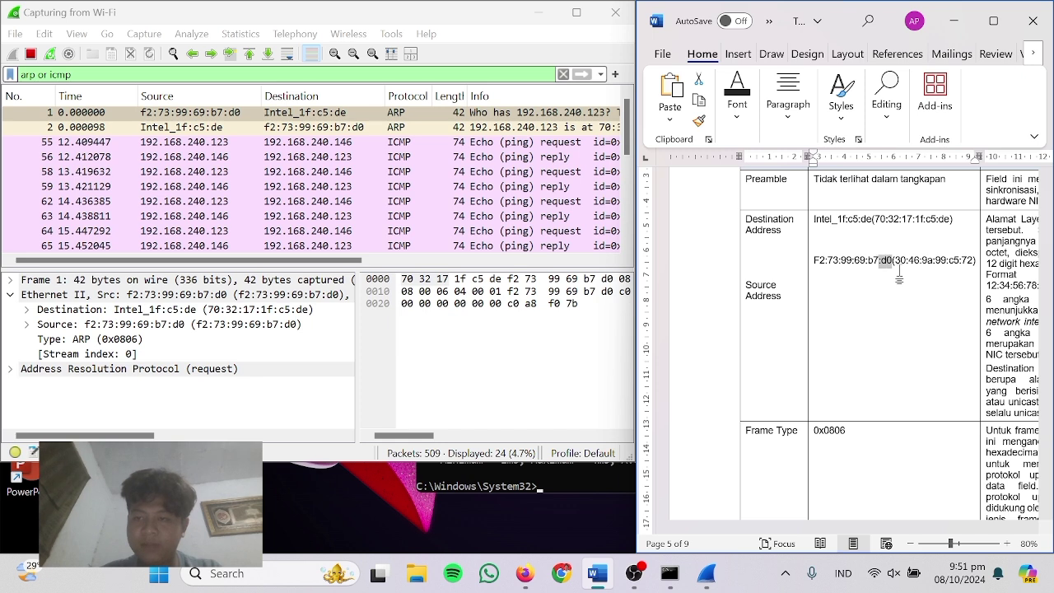
key("Right")
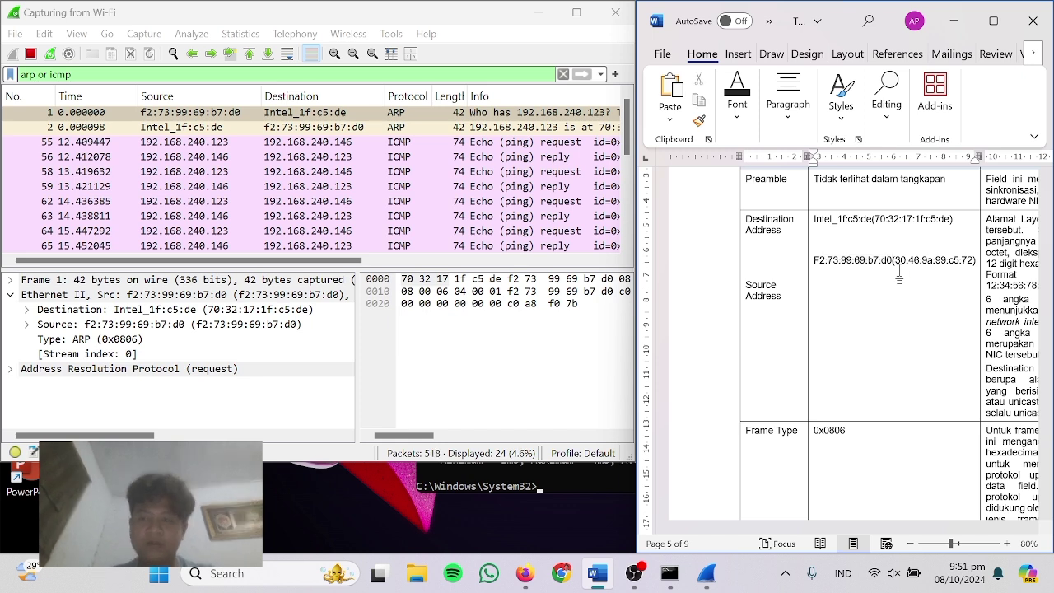
Replace the parenthesised hardware address in the table's Source Address value with F2:73:99:69:b7:d0.
key("shift+Right")
key("shift+Right")
key("shift+Right")
key("shift+Right")
key("shift+Right")
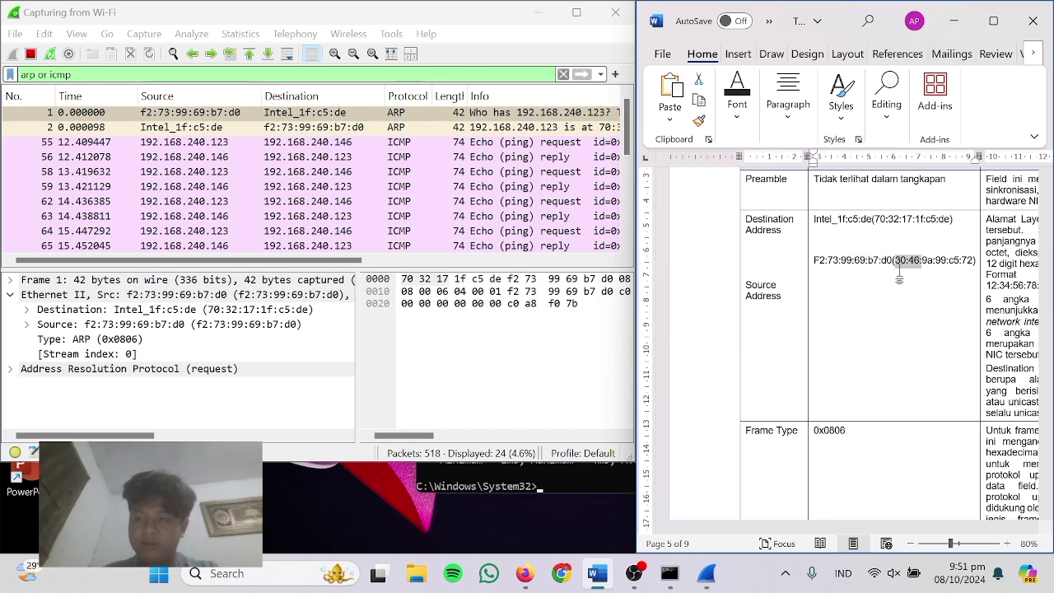
key("shift+Right")
key("shift+Right")
key("shift+Right")
key("shift+Right")
key("shift+Right")
key("shift+Right")
key("shift+Right")
key("shift+Right")
key("shift+Right")
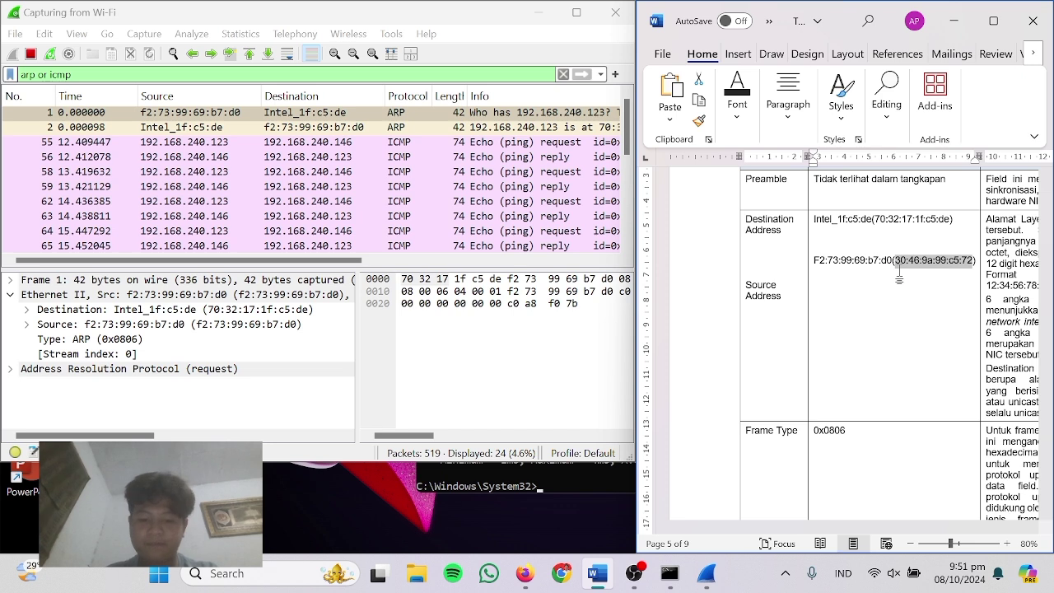
Check the header table's remaining Frame Type, Data and FCS rows and continue to the Pertanyaan section.
scroll(872, 284, "down", 5)
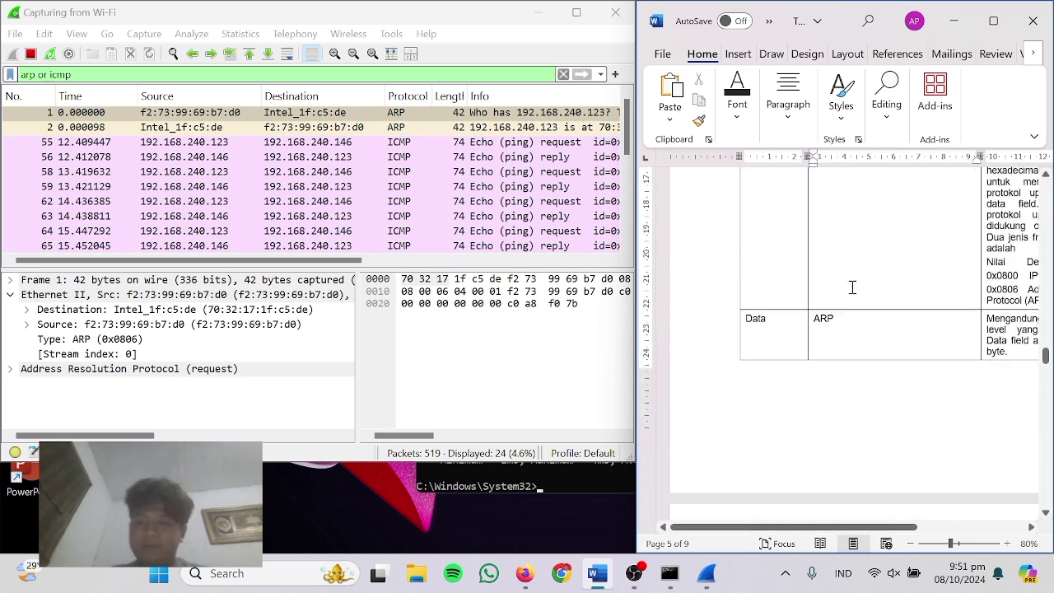
scroll(839, 292, "down", 6)
scroll(841, 280, "up", 5)
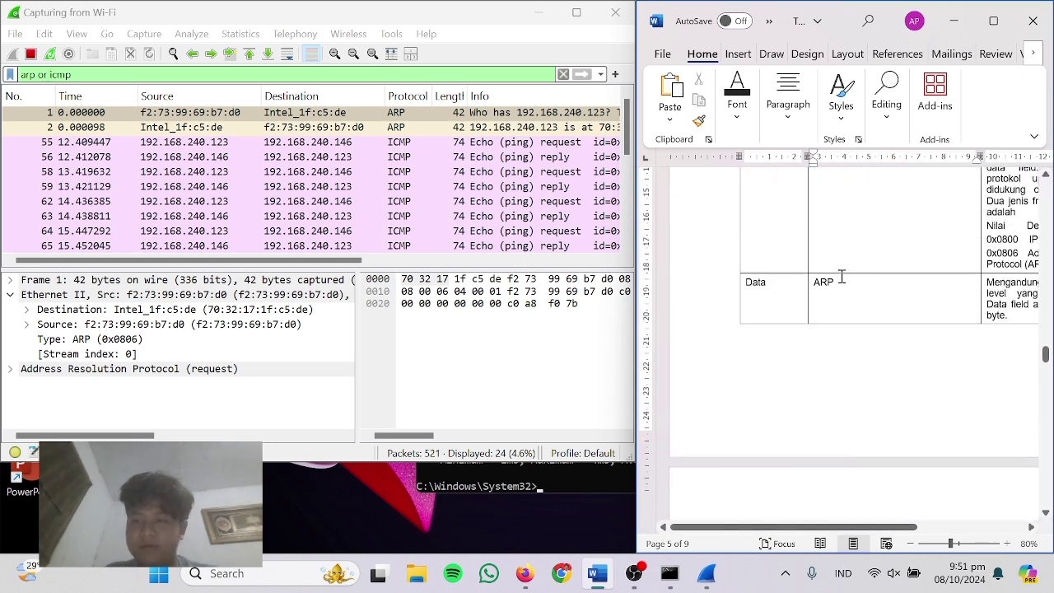
scroll(841, 280, "up", 3)
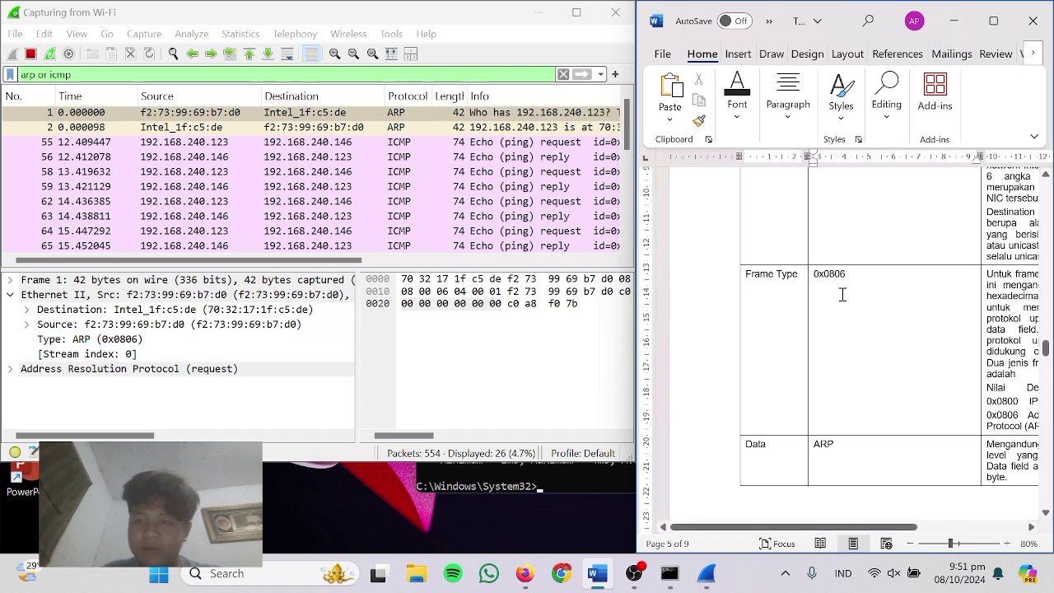
scroll(840, 294, "down", 7)
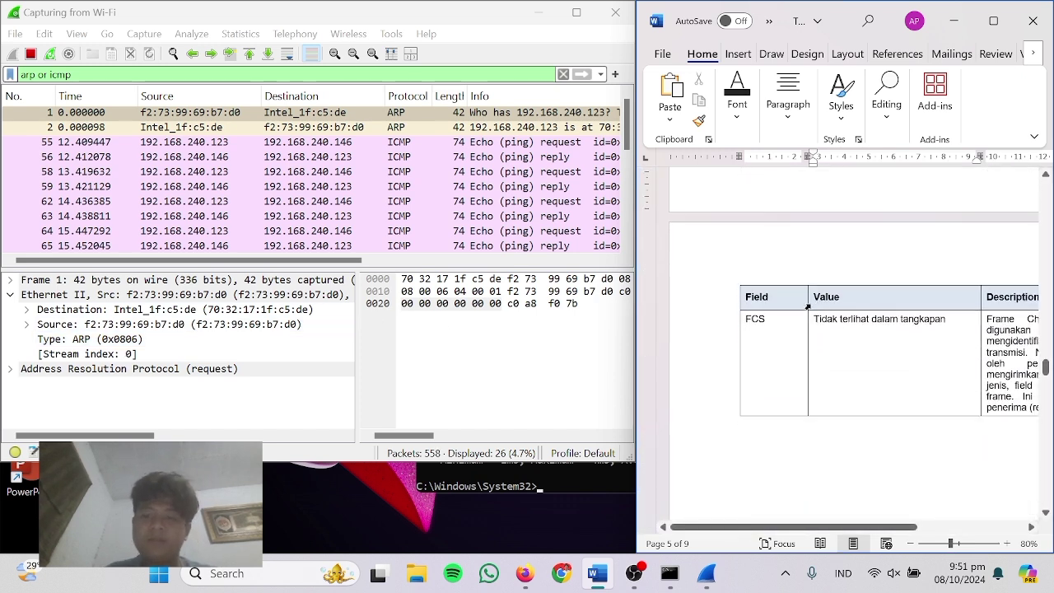
scroll(831, 329, "down", 8)
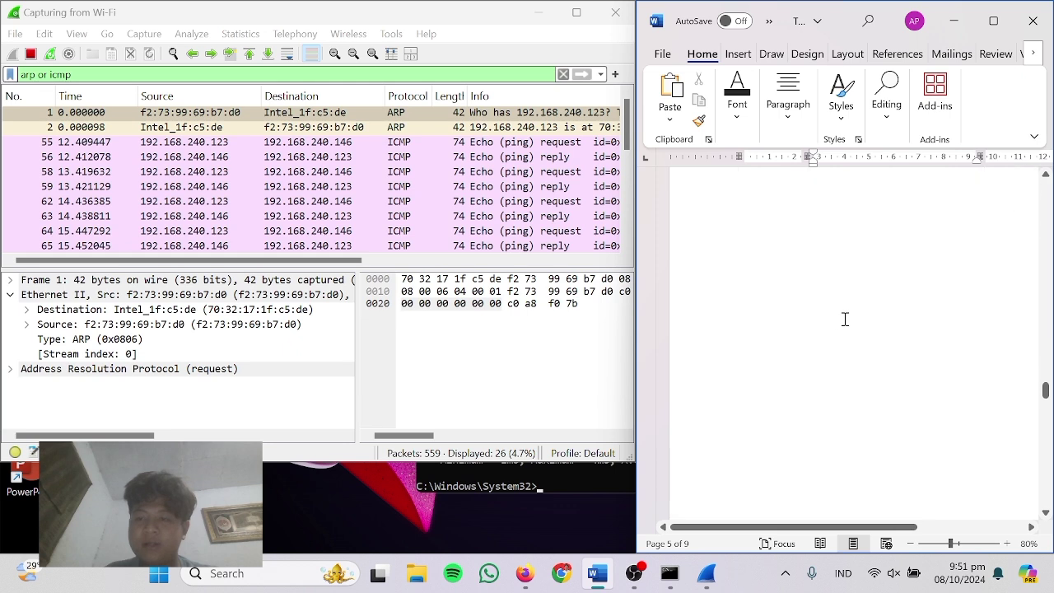
scroll(819, 302, "down", 4)
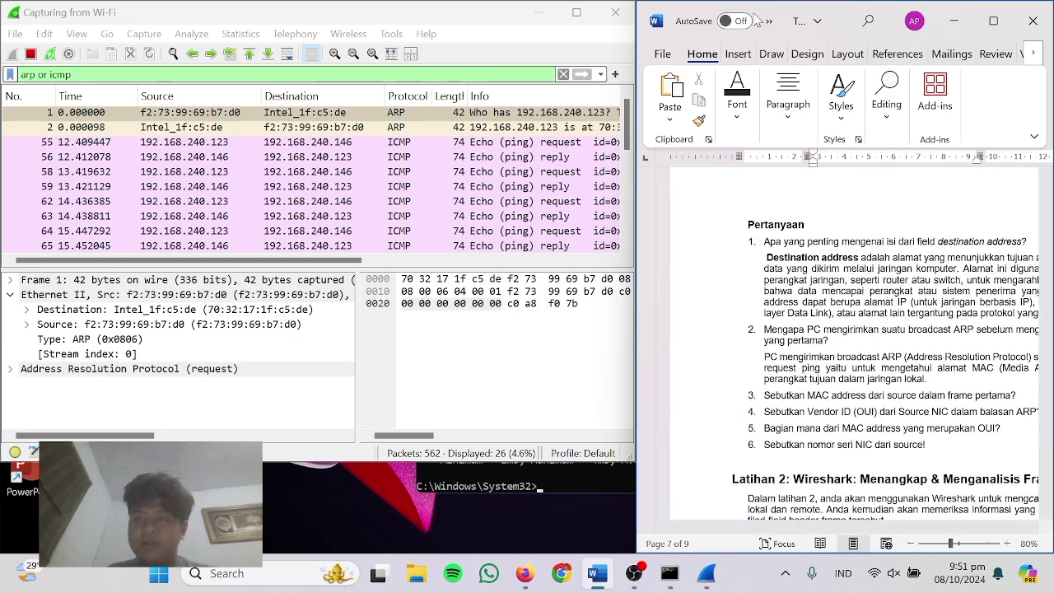
Maximize the Word document and read the six Pertanyaan questions with their existing answers.
left_click(992, 21)
scroll(657, 237, "down", 1)
scroll(445, 280, "up", 2)
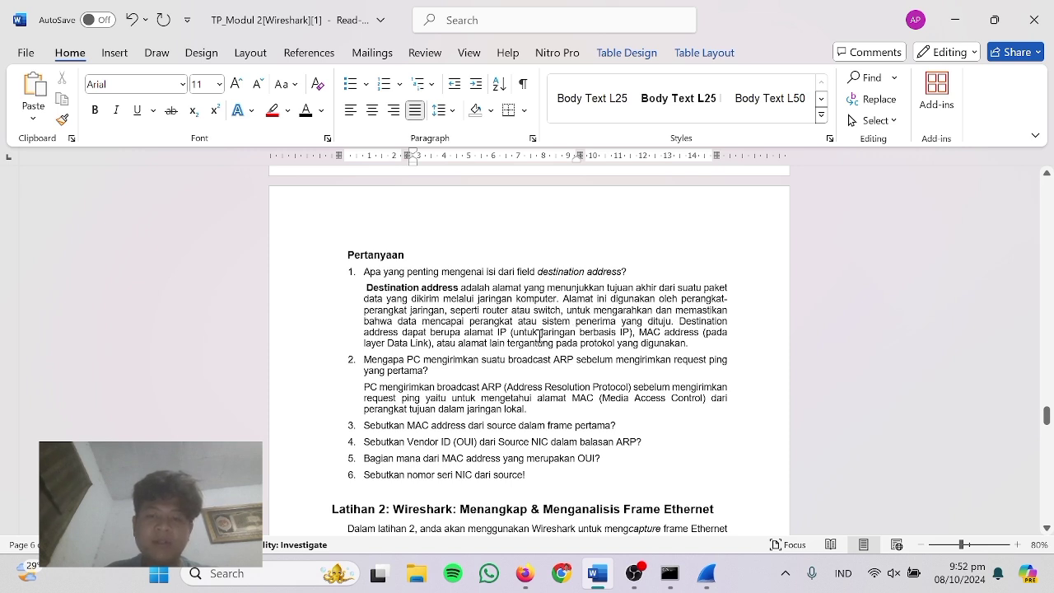
scroll(681, 320, "down", 1)
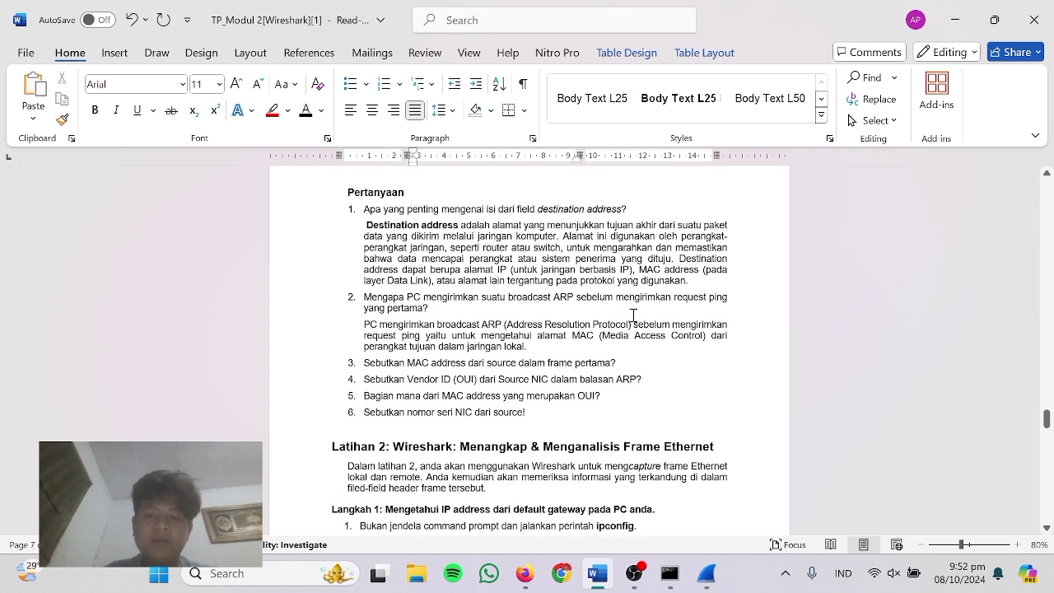
scroll(429, 334, "down", 1)
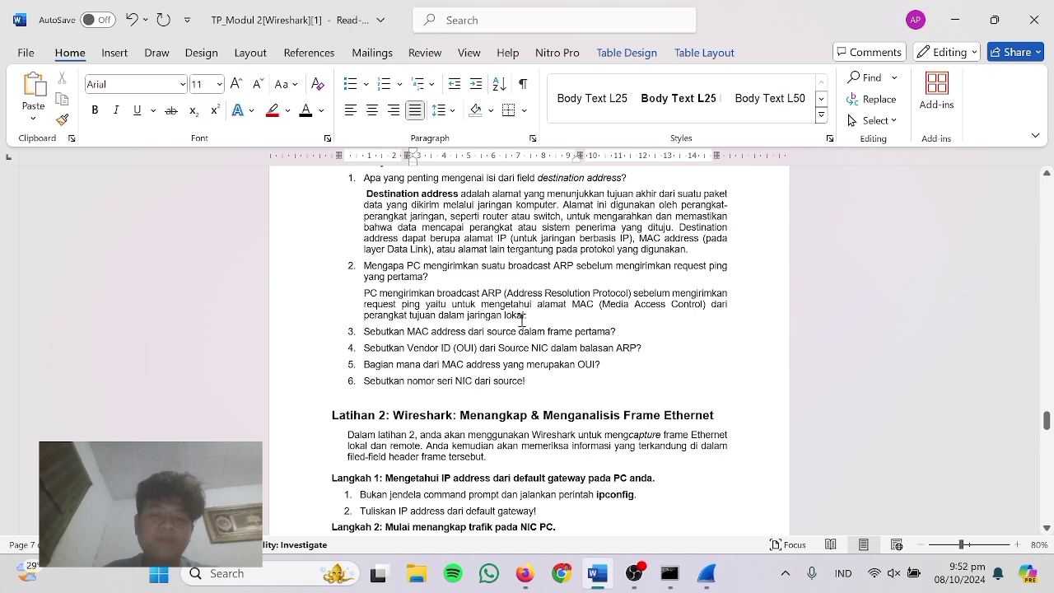
scroll(526, 318, "down", 1)
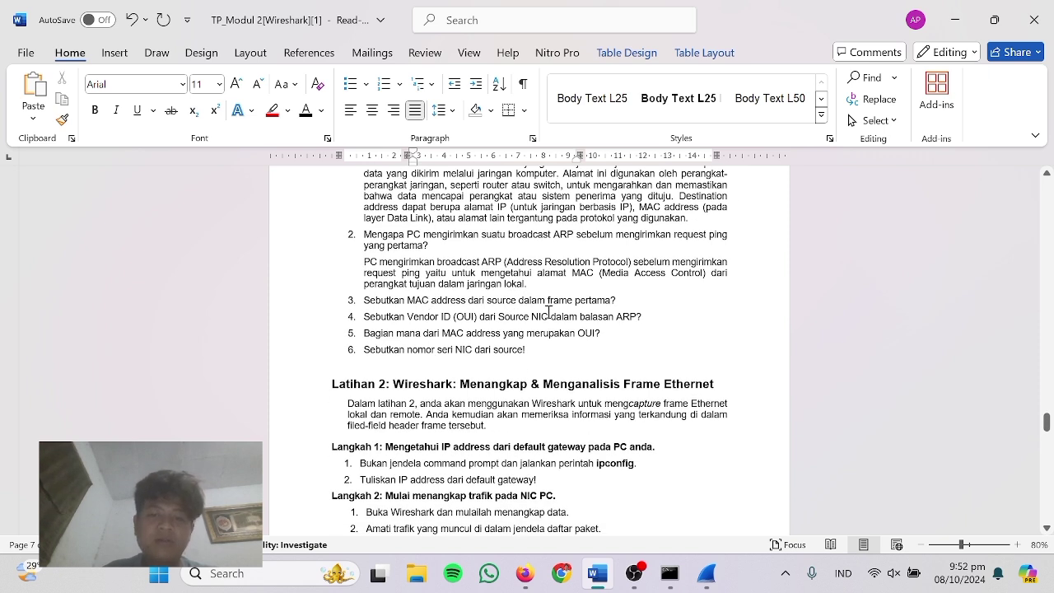
Restore the Word window and tile it side by side with the Wireshark capture, each filling half of the desktop.
left_click(995, 19)
left_click(468, 26)
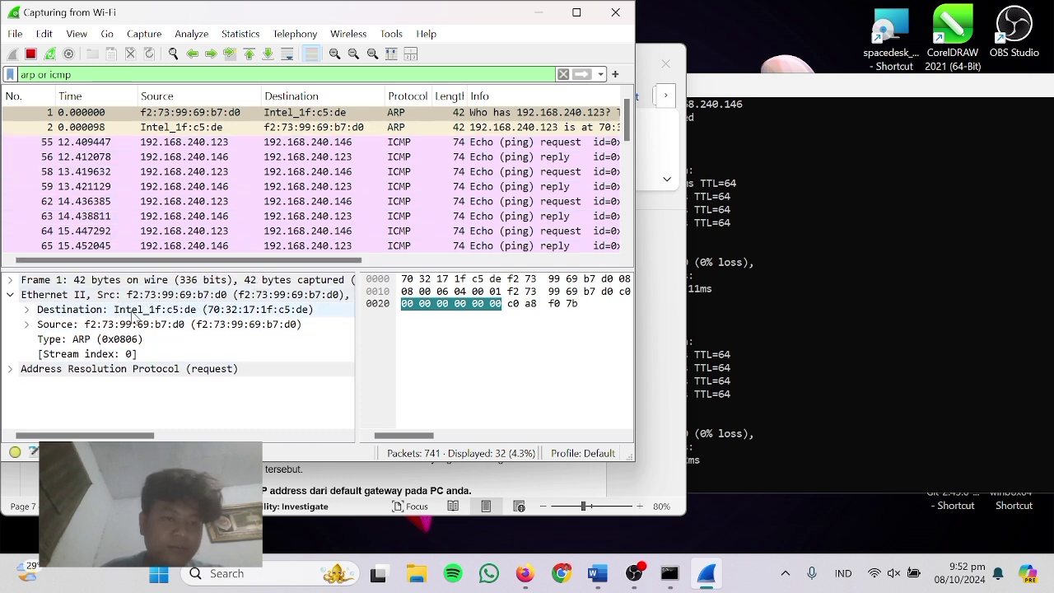
left_click(841, 291)
scroll(658, 268, "up", 8)
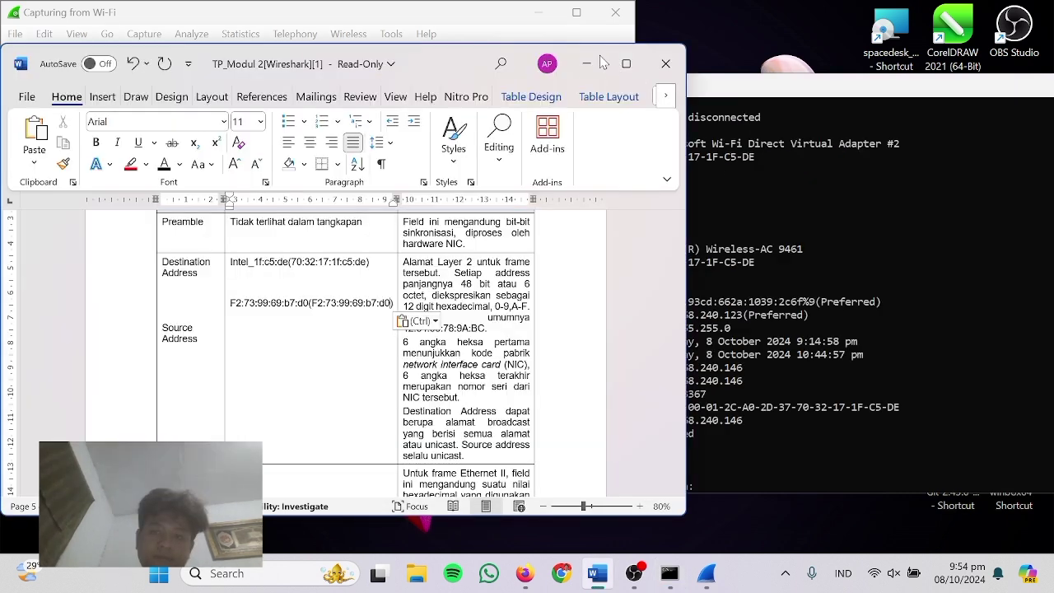
left_click_drag(445, 55, 1053, 189)
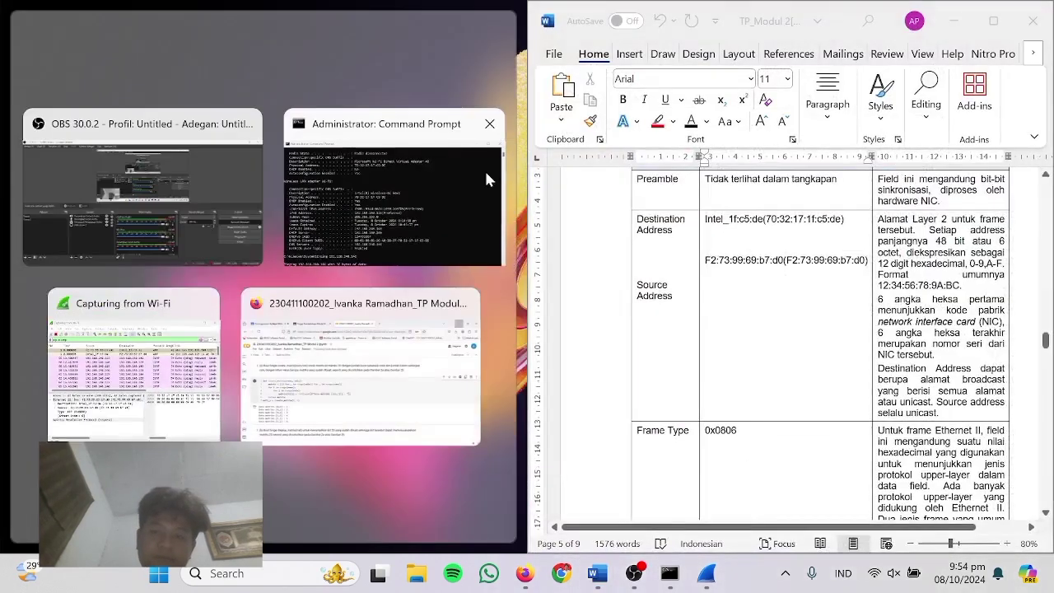
left_click(134, 362)
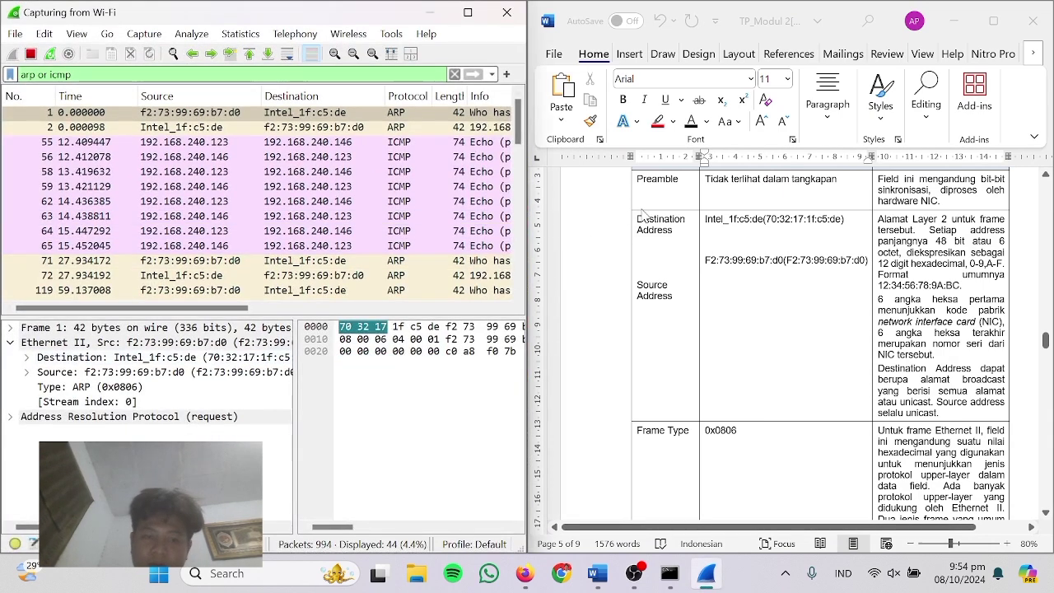
Copy the parenthesised F2:73:99:69:b7:d0 from the header table's Source Address value.
scroll(680, 224, "down", 5)
scroll(679, 224, "down", 10)
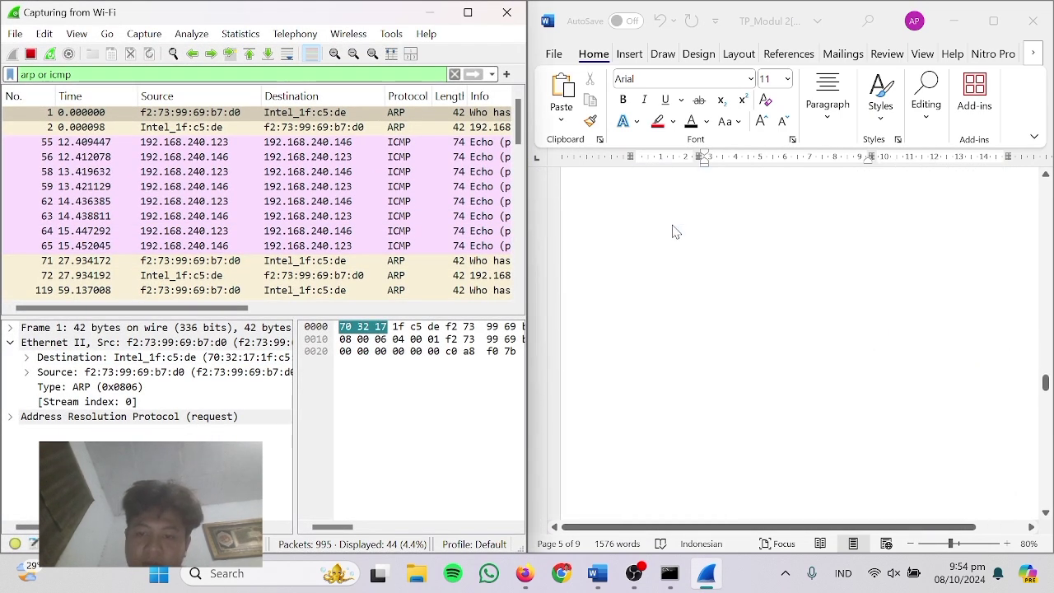
scroll(673, 231, "down", 4)
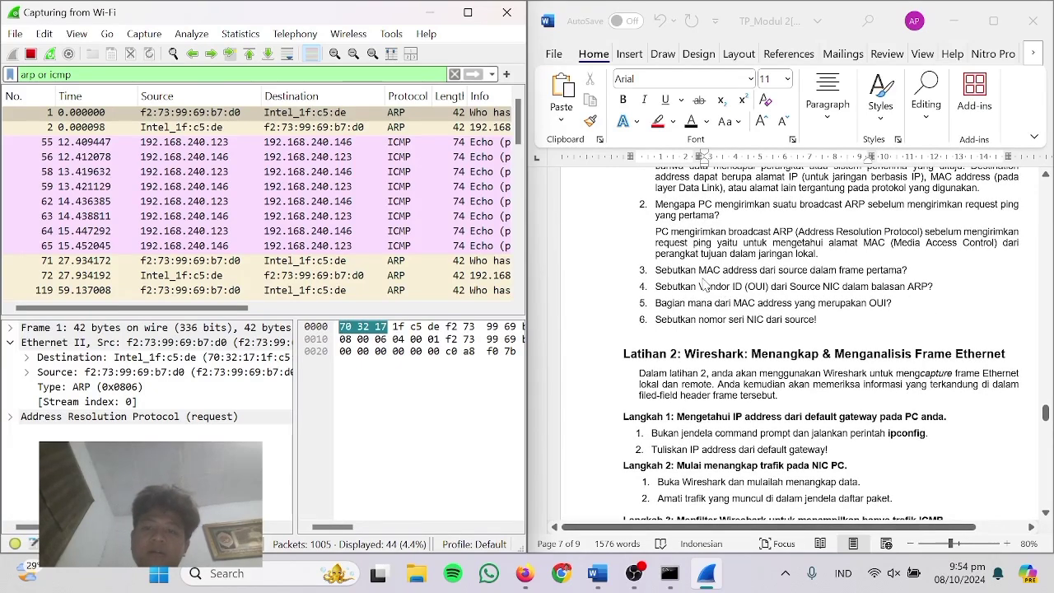
scroll(751, 280, "up", 8)
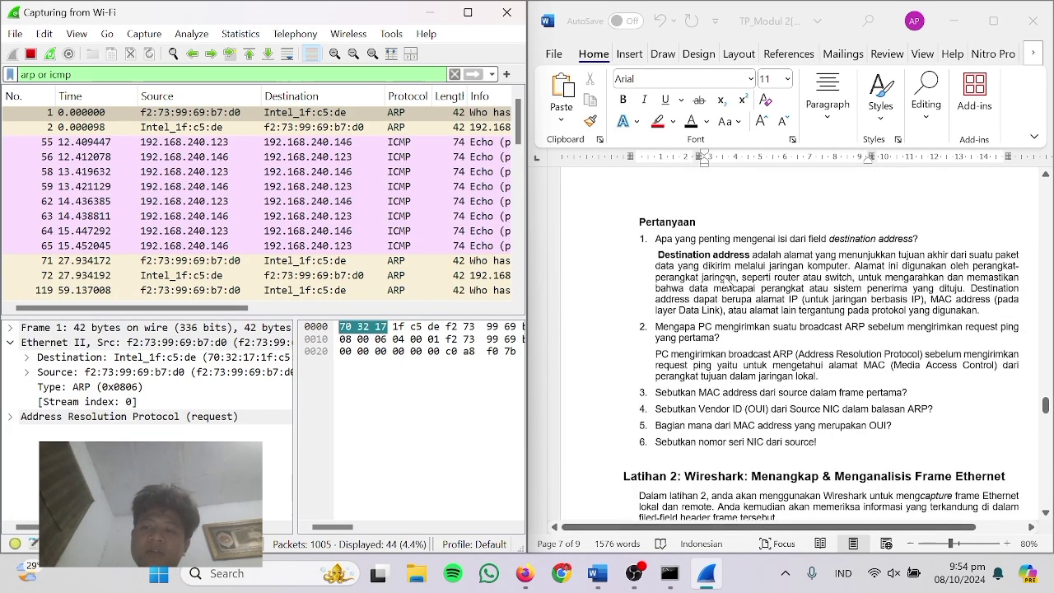
scroll(696, 272, "up", 6)
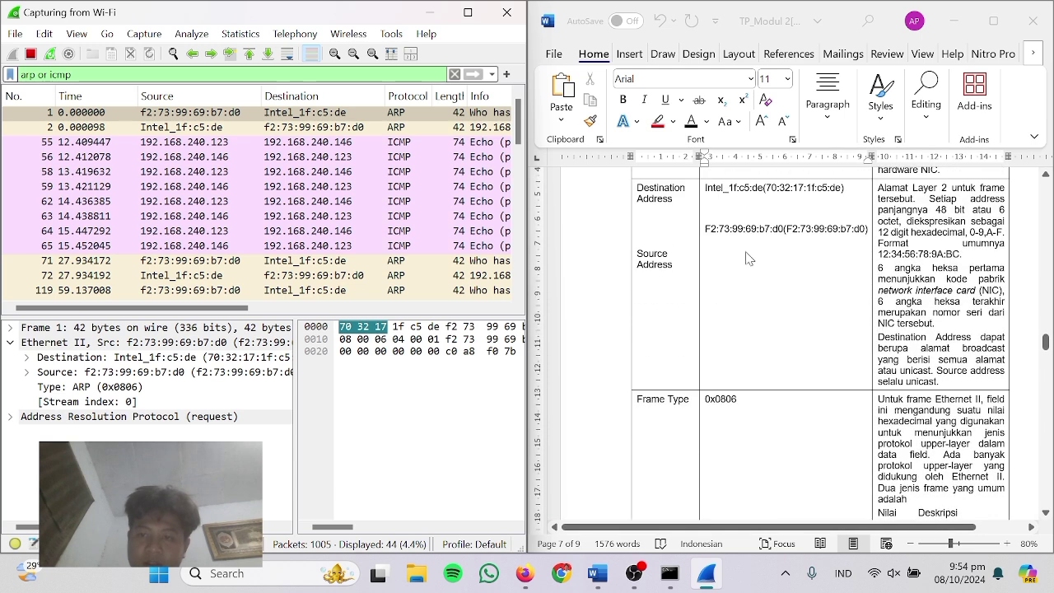
left_click(788, 229)
left_click_drag(789, 229, 862, 238)
key("ctrl+c")
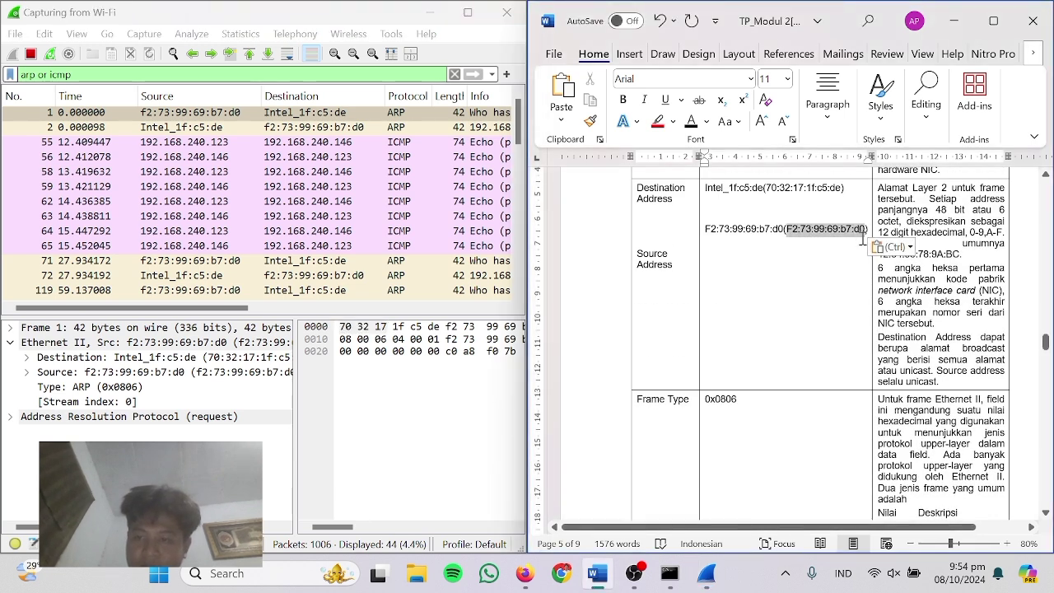
Paste F2:73:99:69:b7:d0 as the answer to question 3 on a new unnumbered line beneath it.
scroll(786, 288, "down", 1)
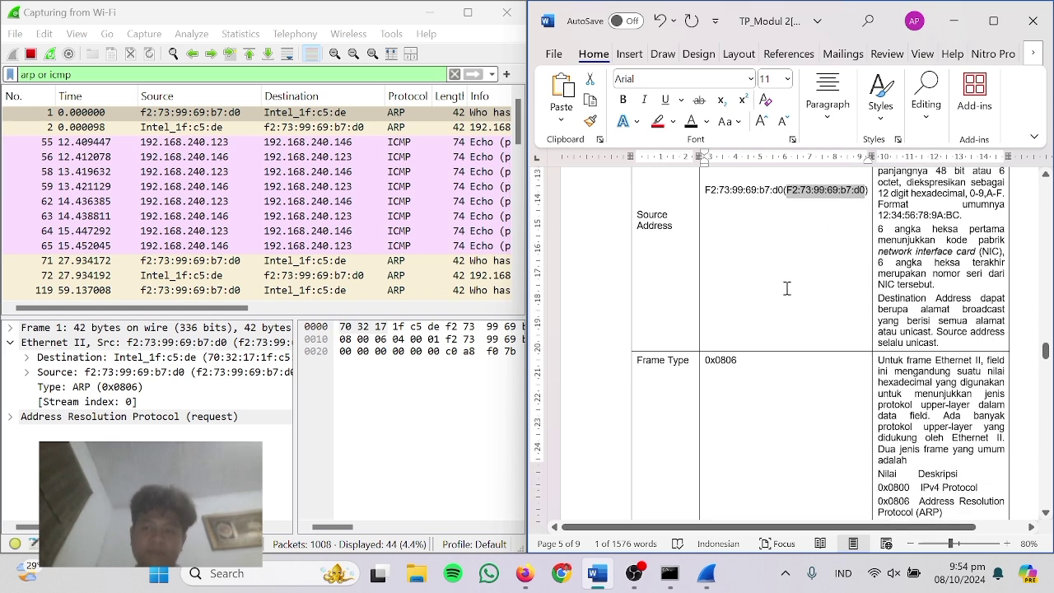
scroll(786, 288, "down", 15)
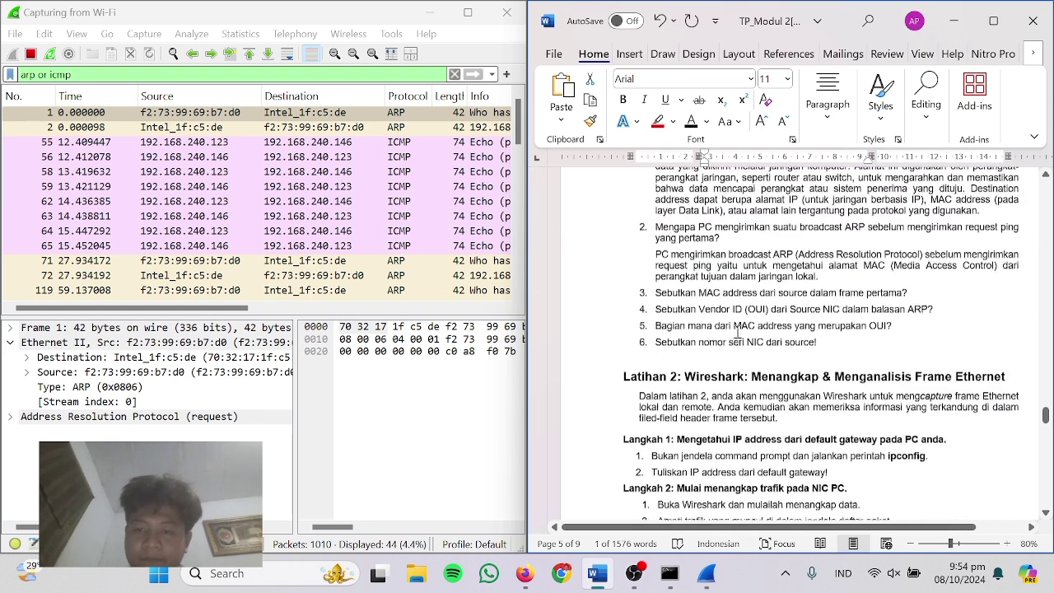
scroll(737, 332, "down", 2)
left_click(931, 212)
key("Return")
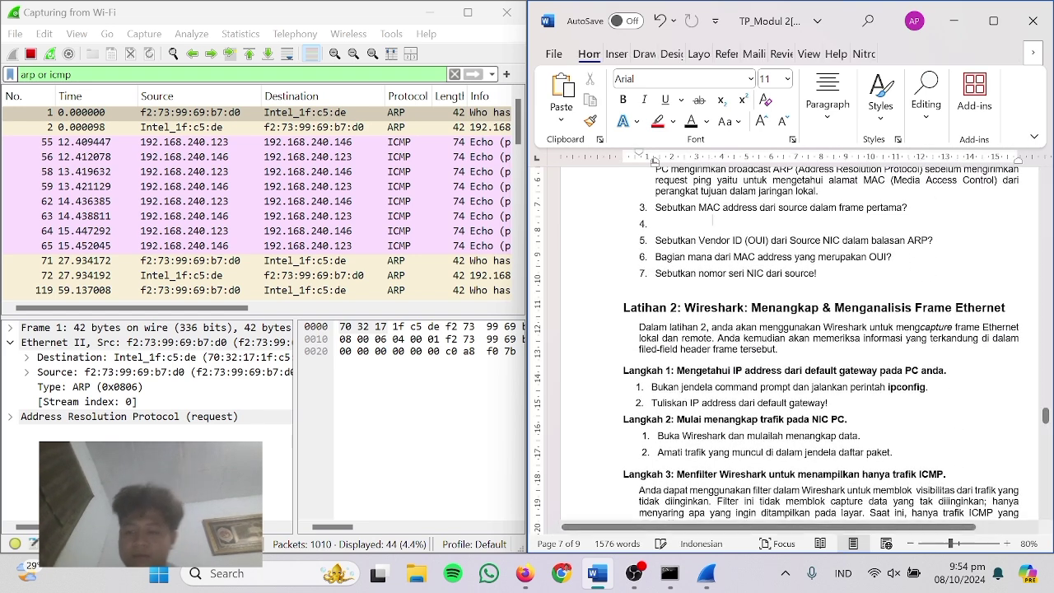
key("BackSpace")
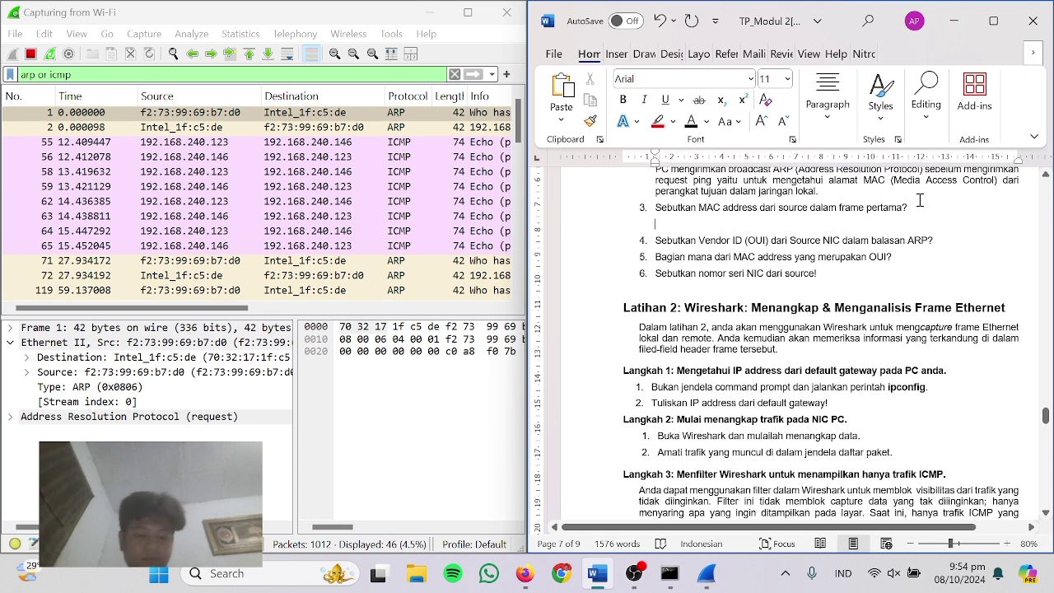
key("ctrl+v")
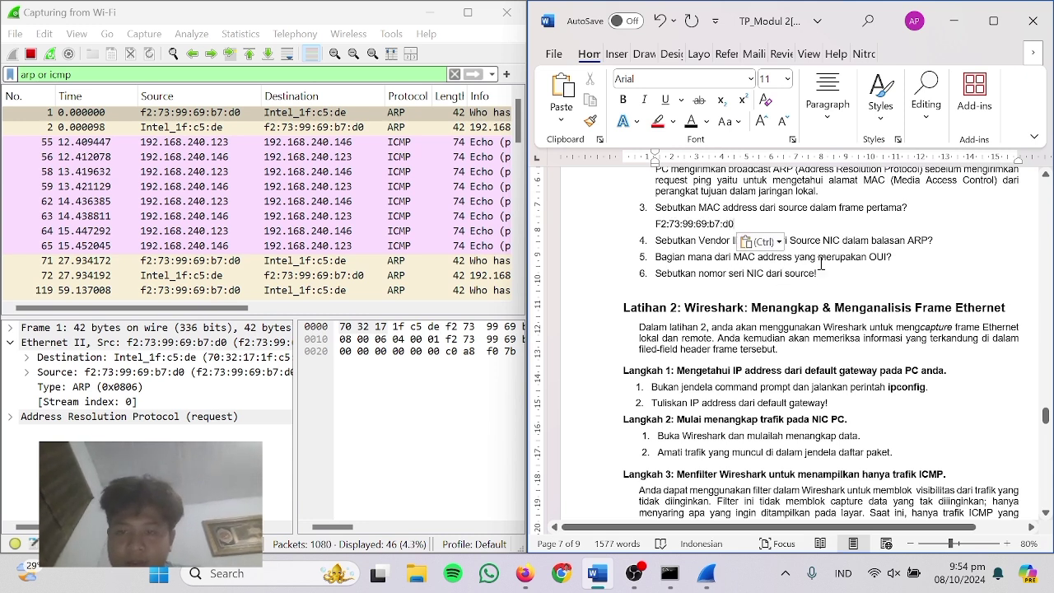
Add an answer line beneath question 4 and paste a copy of question 3's answer, F2:73:99:69:b7:d0, there.
left_click(645, 243)
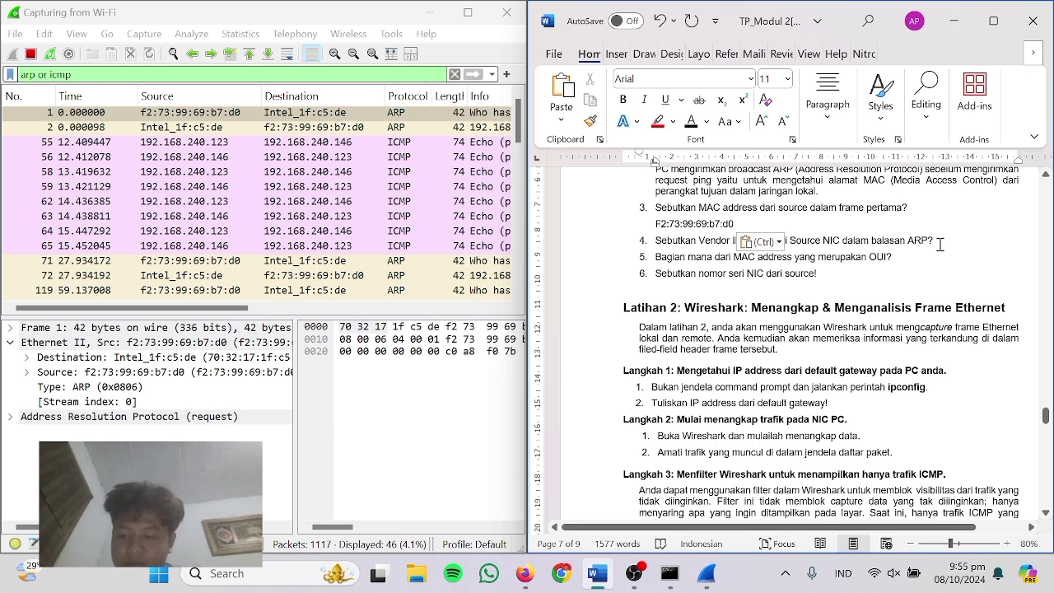
key("shift+Return")
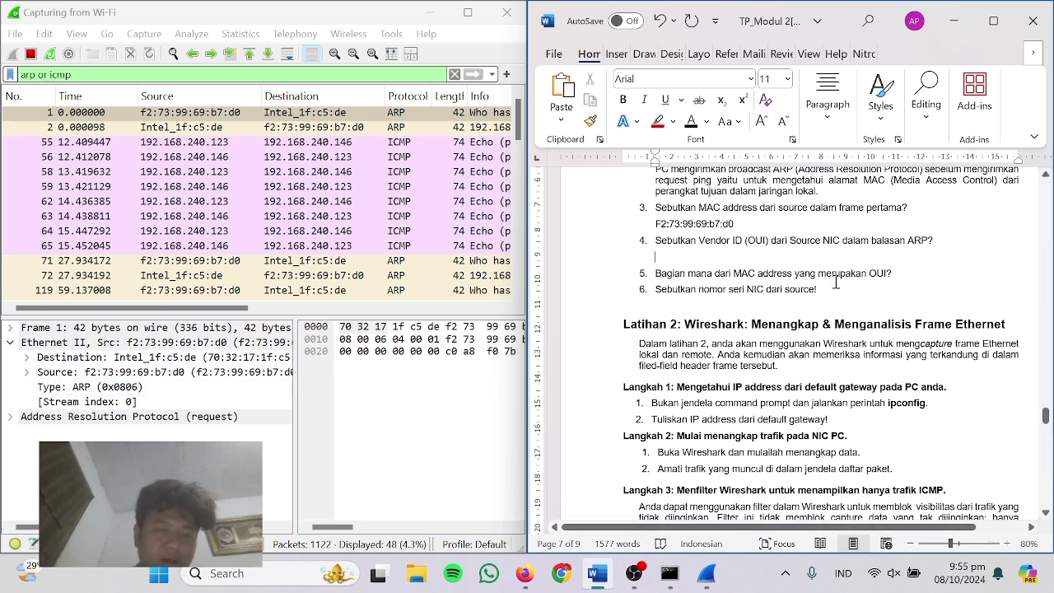
left_click_drag(733, 225, 650, 224)
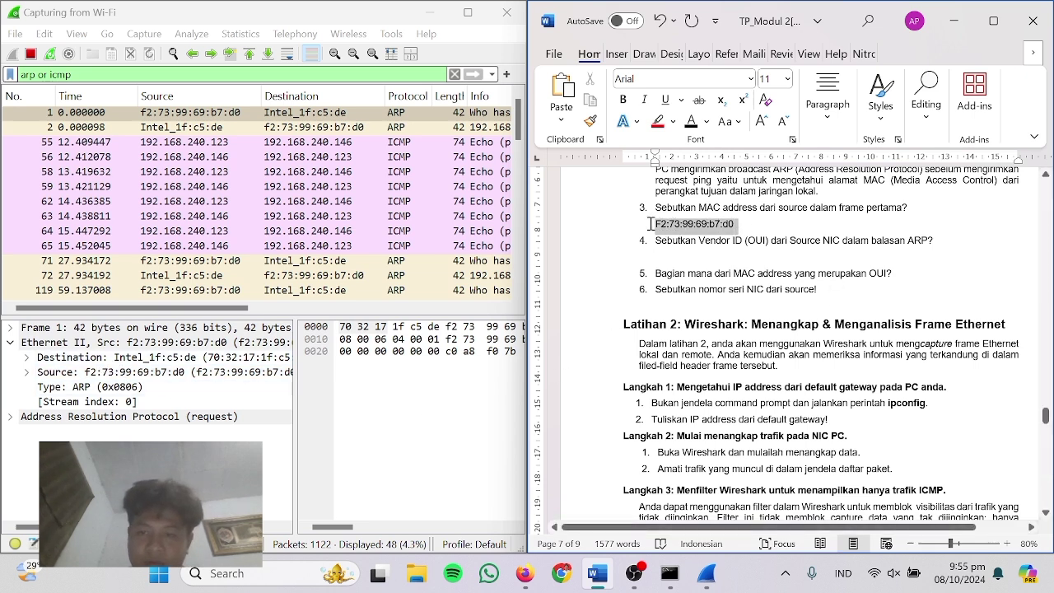
key("ctrl+c")
left_click(696, 256)
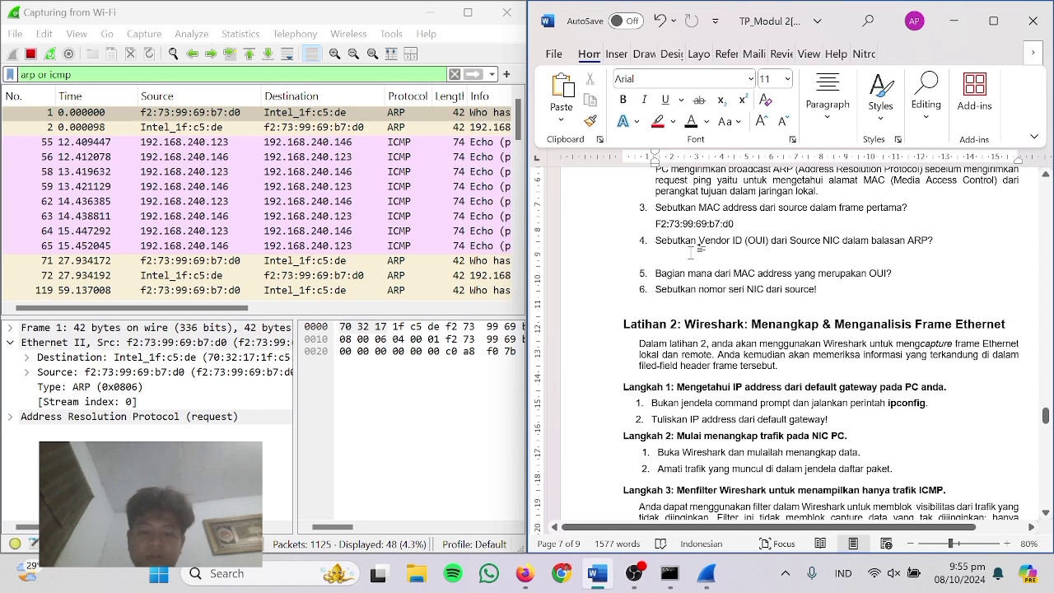
key("ctrl+v")
Remove the list number from the pasted address under question 4 and delete the empty line below it.
key("Down")
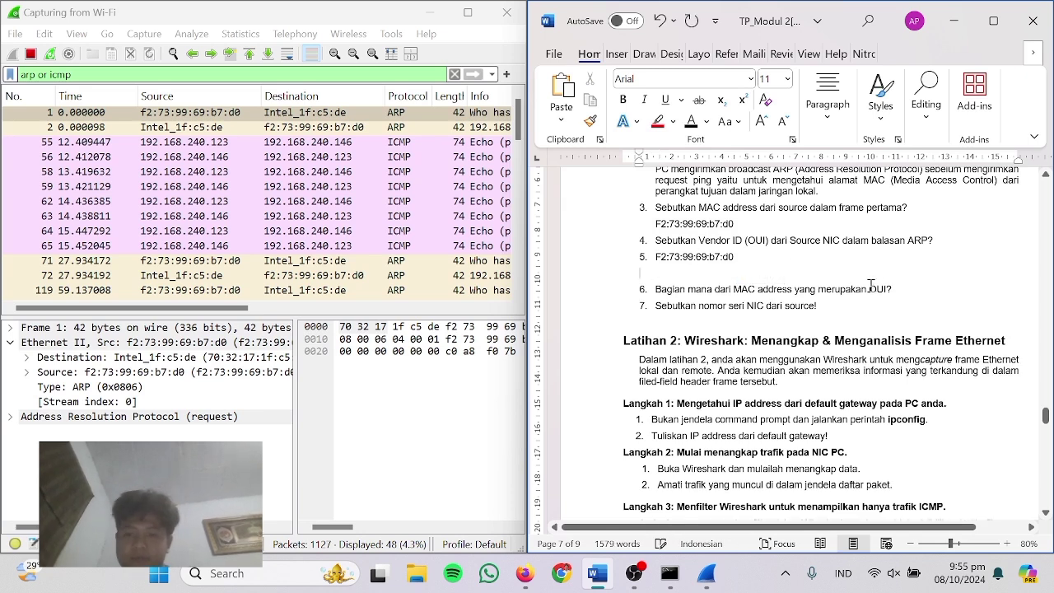
left_click(655, 260)
key("BackSpace")
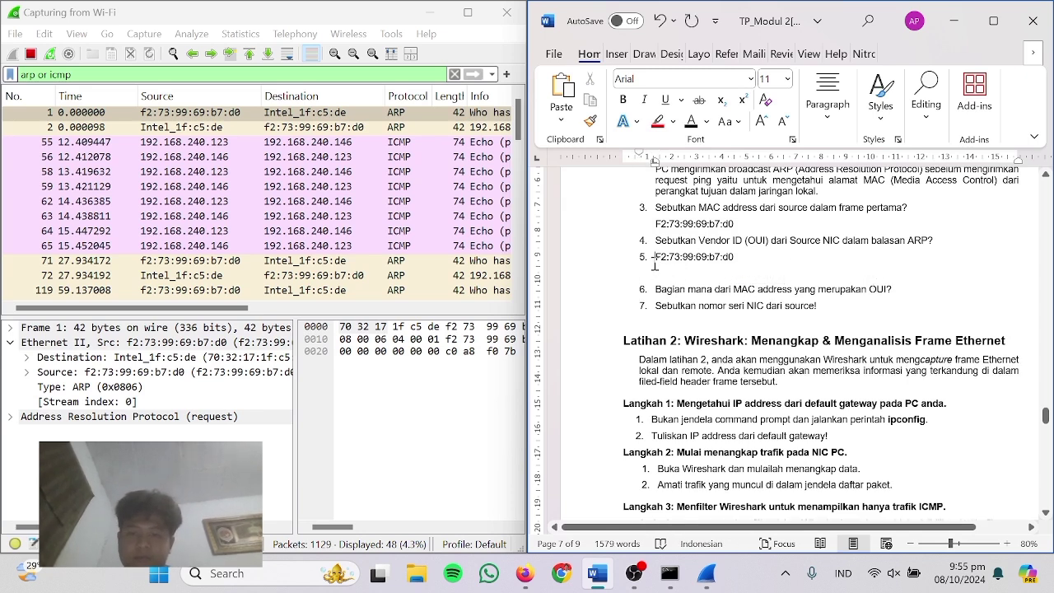
left_click(663, 275)
key("BackSpace")
key("BackSpace")
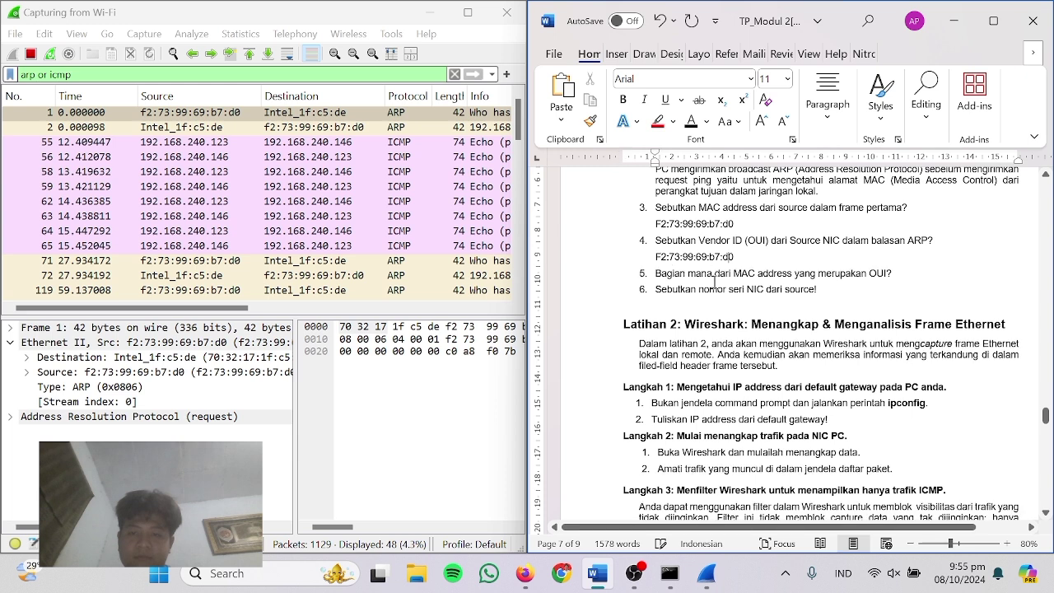
type("0")
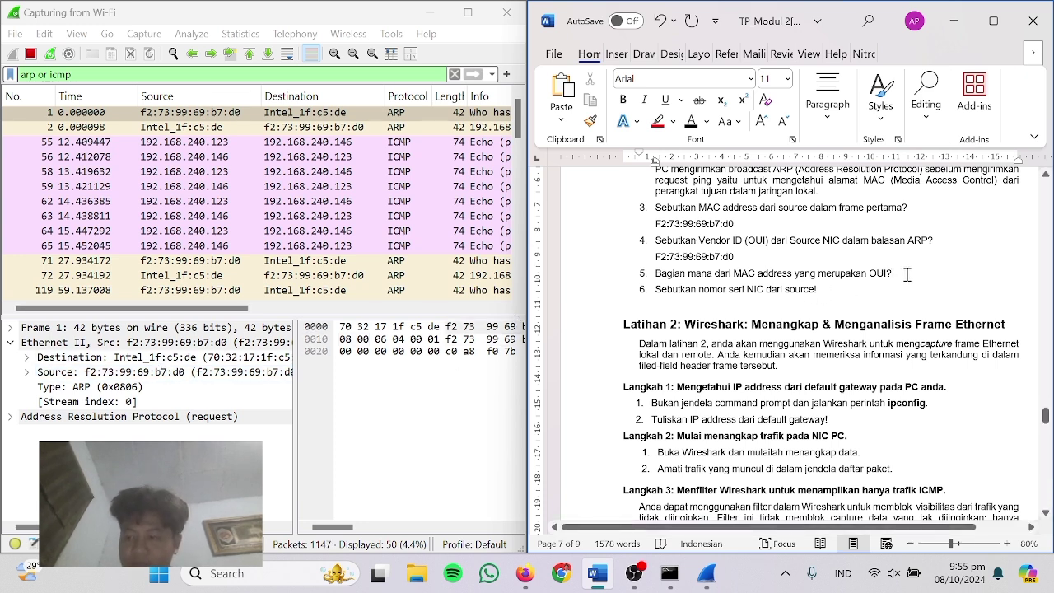
Copy 69:b7:d0 from the address under question 4 and paste it on a new unnumbered line beneath question 5.
left_click_drag(744, 258, 699, 262)
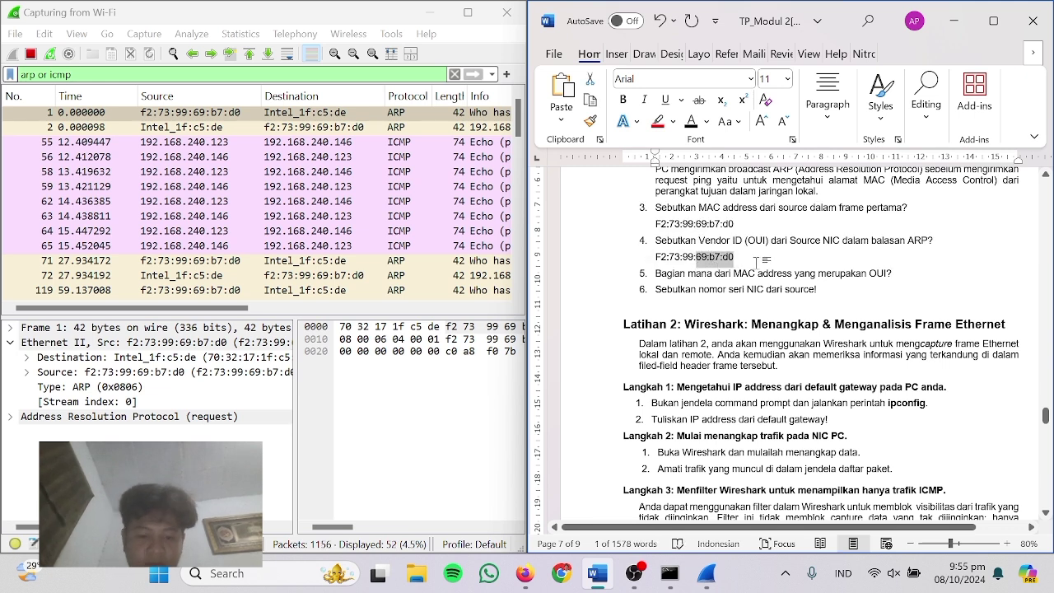
left_click(905, 268)
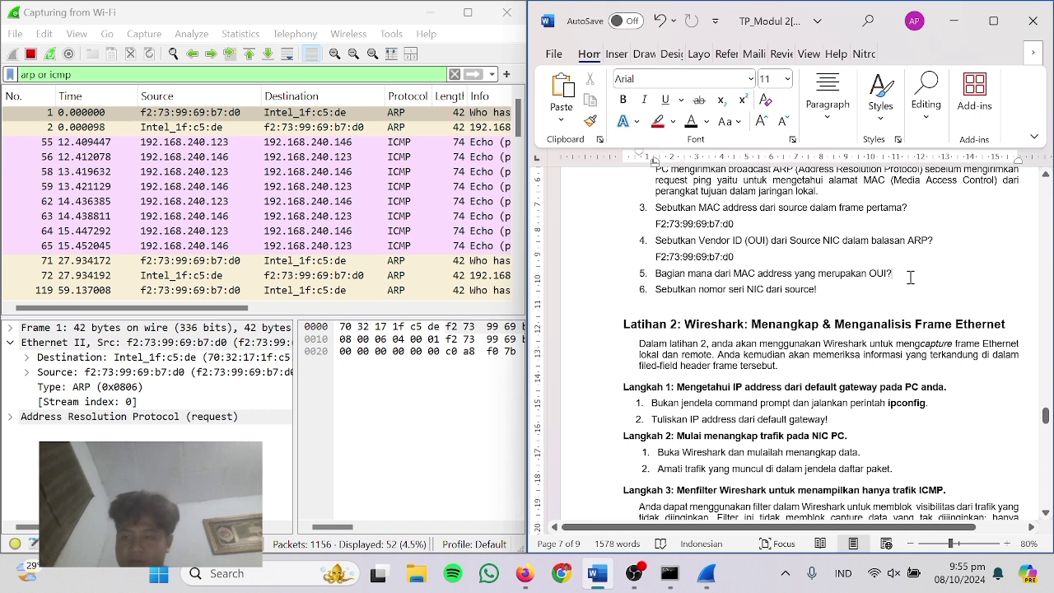
key("Return")
key("ctrl+v")
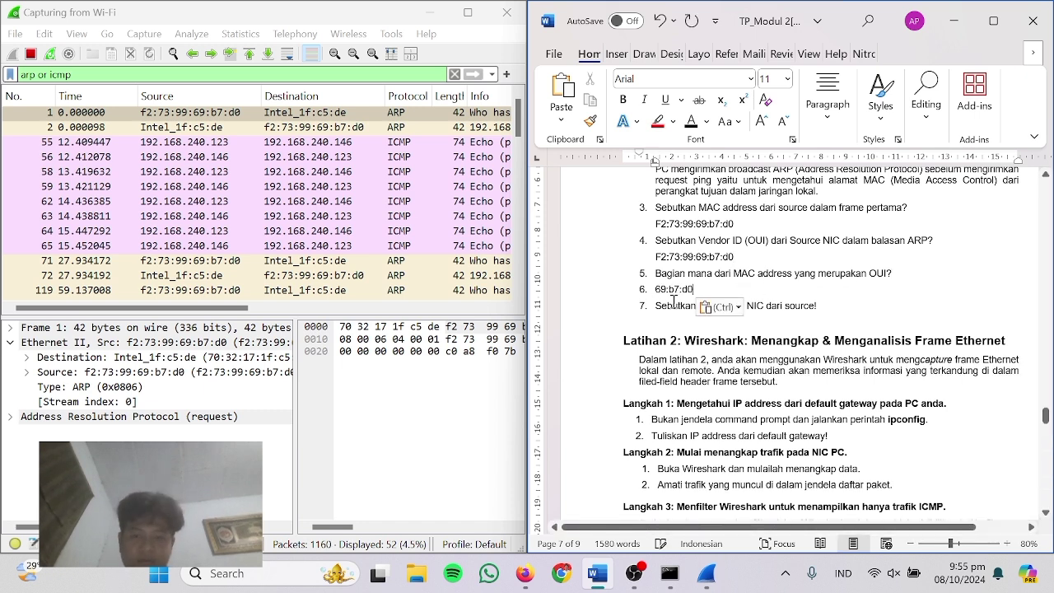
key("BackSpace")
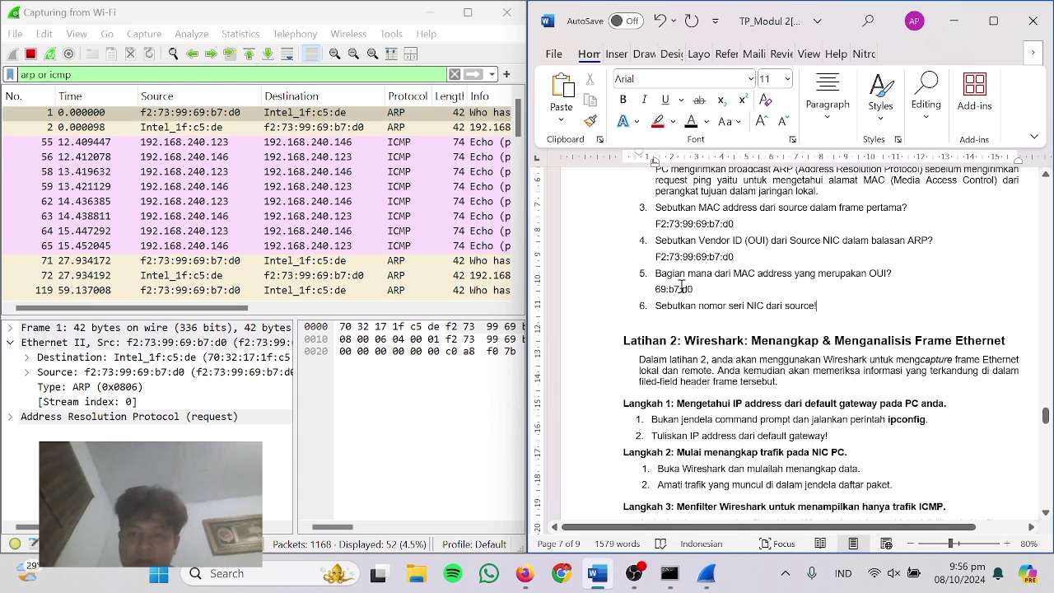
Copy F2:73:99 from the address under question 4 and paste it on a new answer line beneath question 6.
left_click_drag(656, 260, 695, 262)
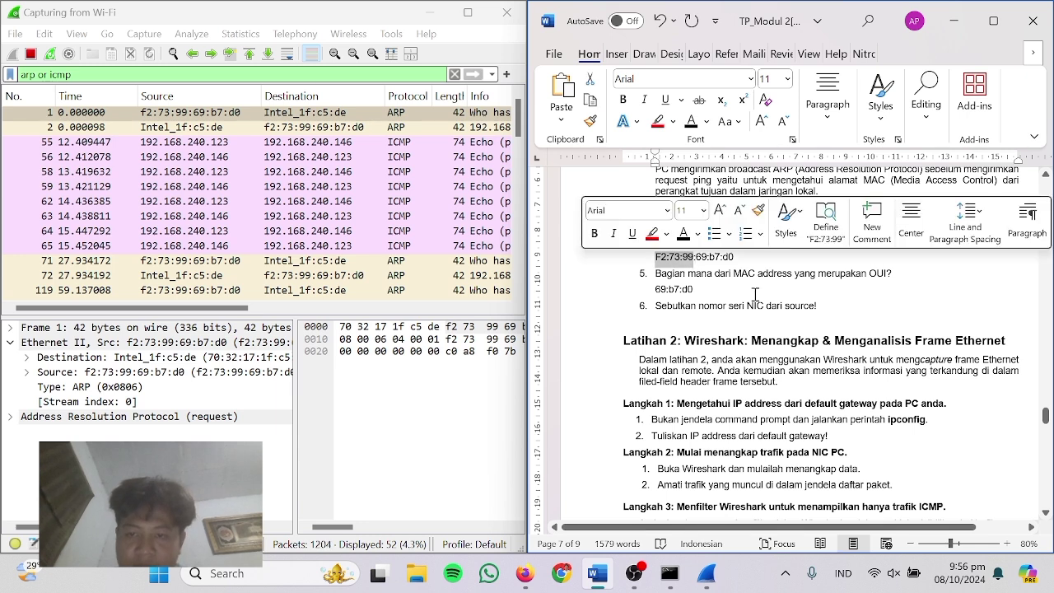
left_click(837, 313)
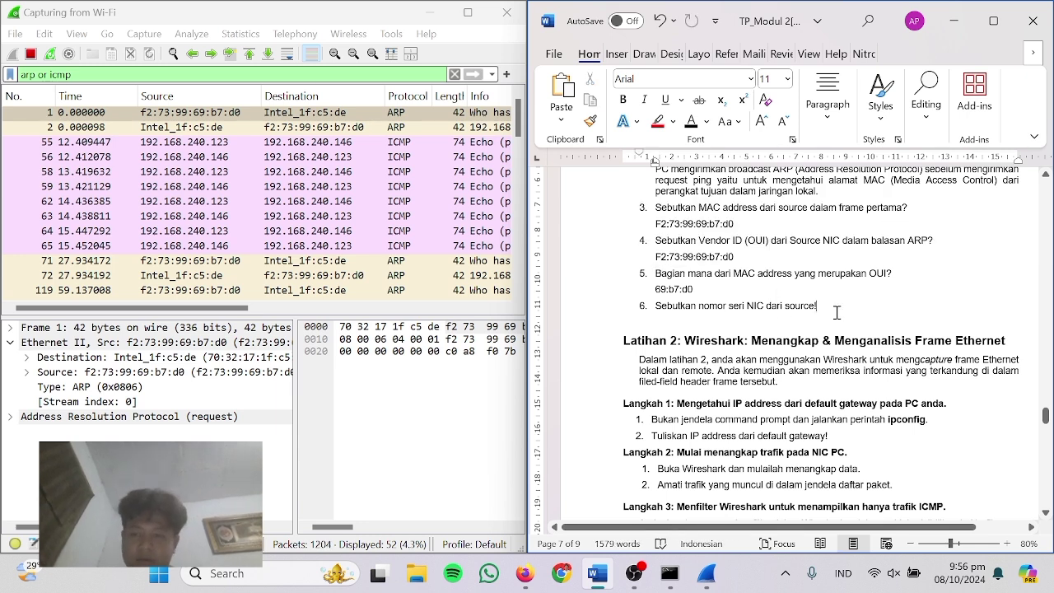
key("Return")
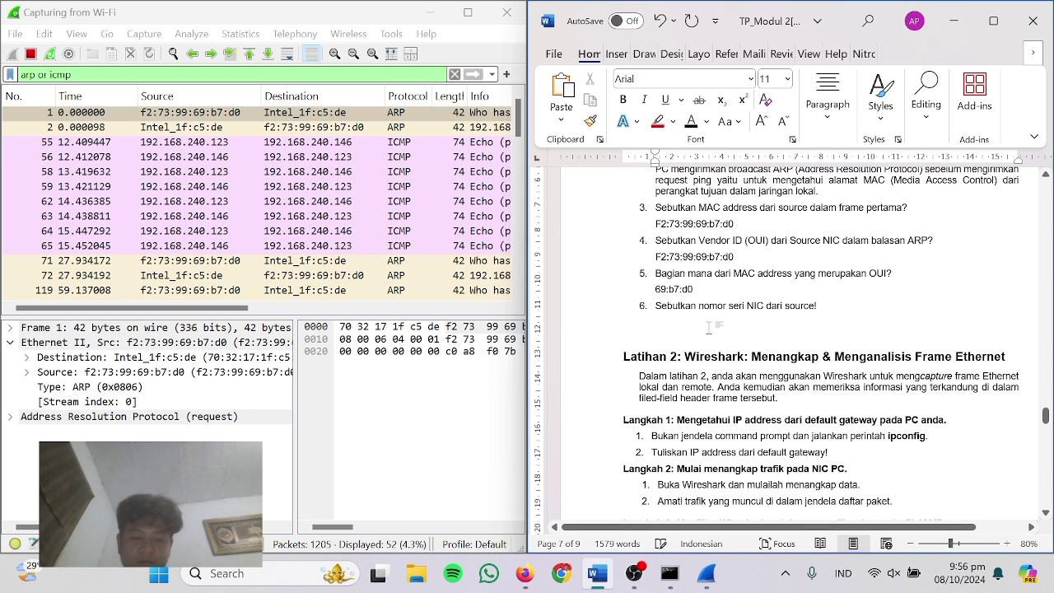
key("ctrl+v")
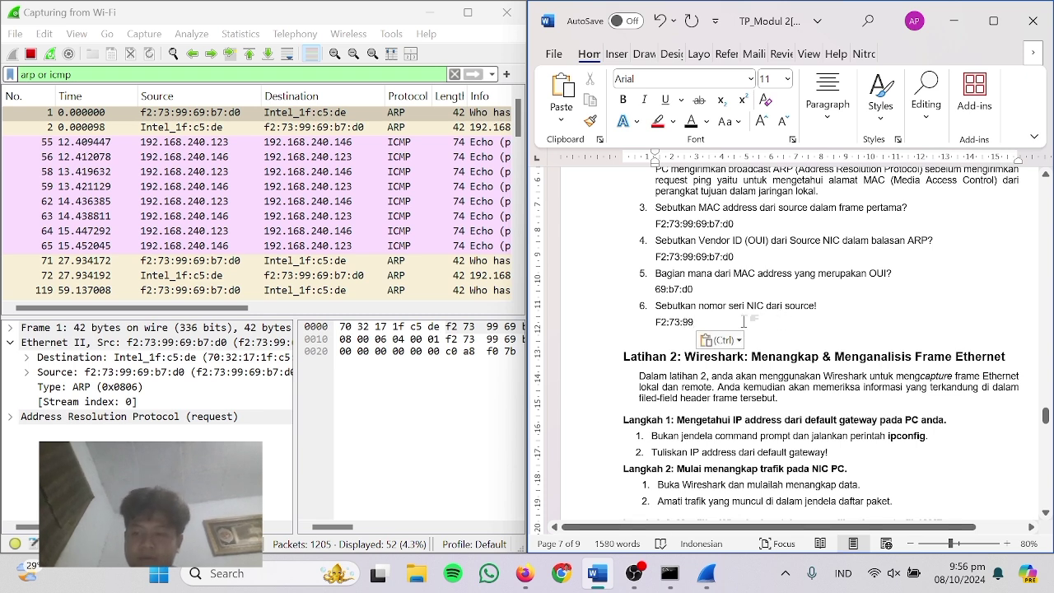
Switch to Command Prompt and run ipconfig for Langkah 1 of Latihan 2.
scroll(745, 309, "down", 2)
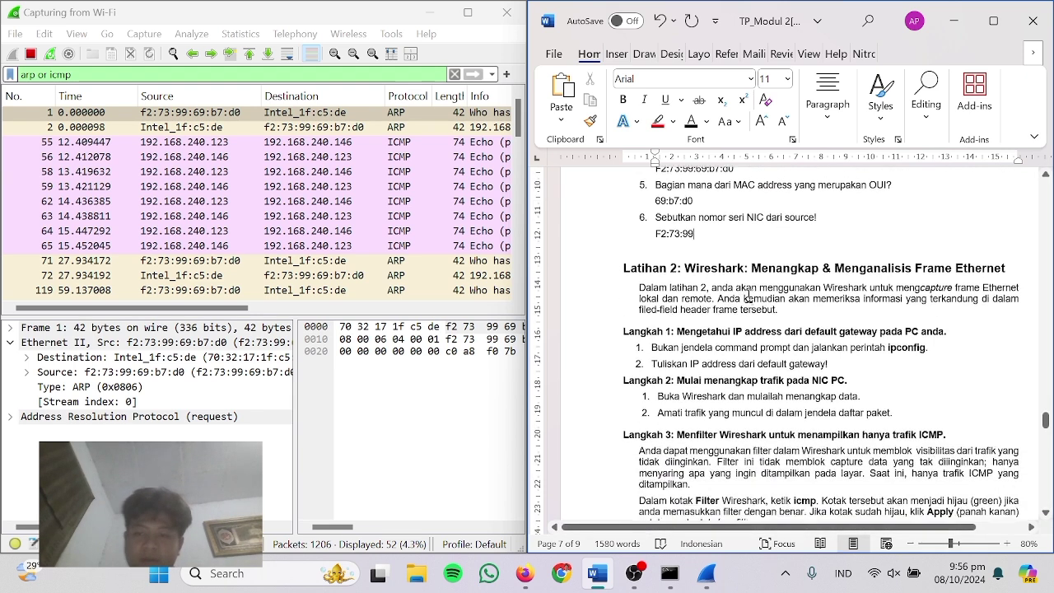
scroll(692, 272, "down", 1)
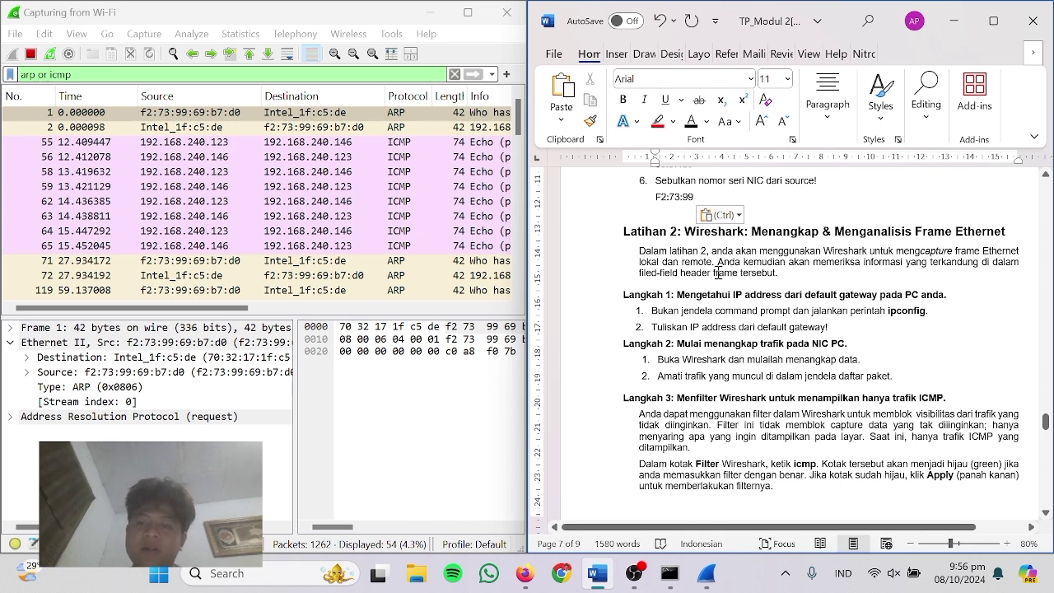
scroll(717, 273, "down", 2)
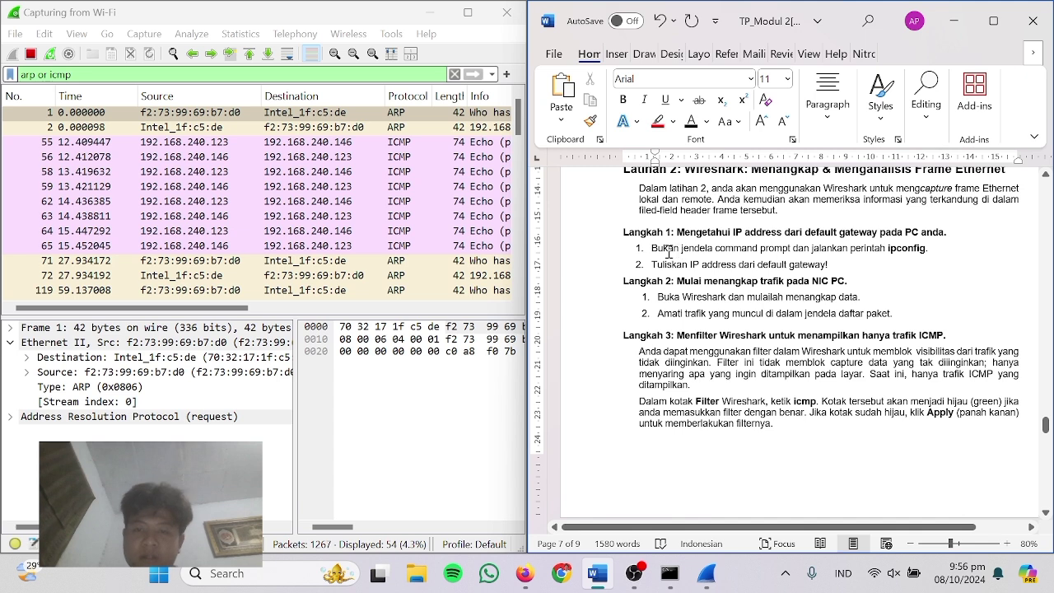
left_click(669, 576)
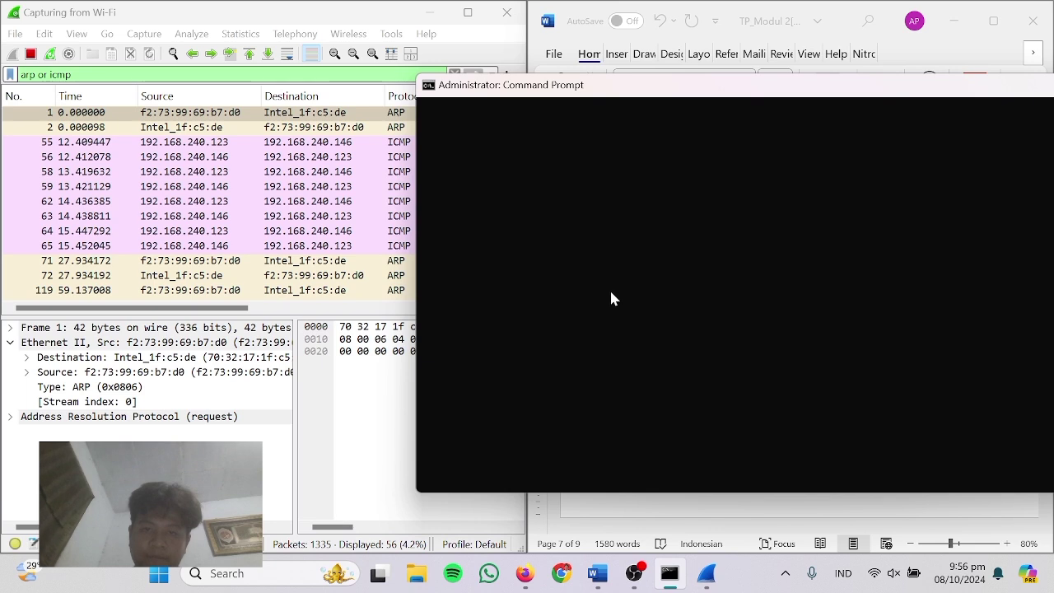
left_click(606, 263)
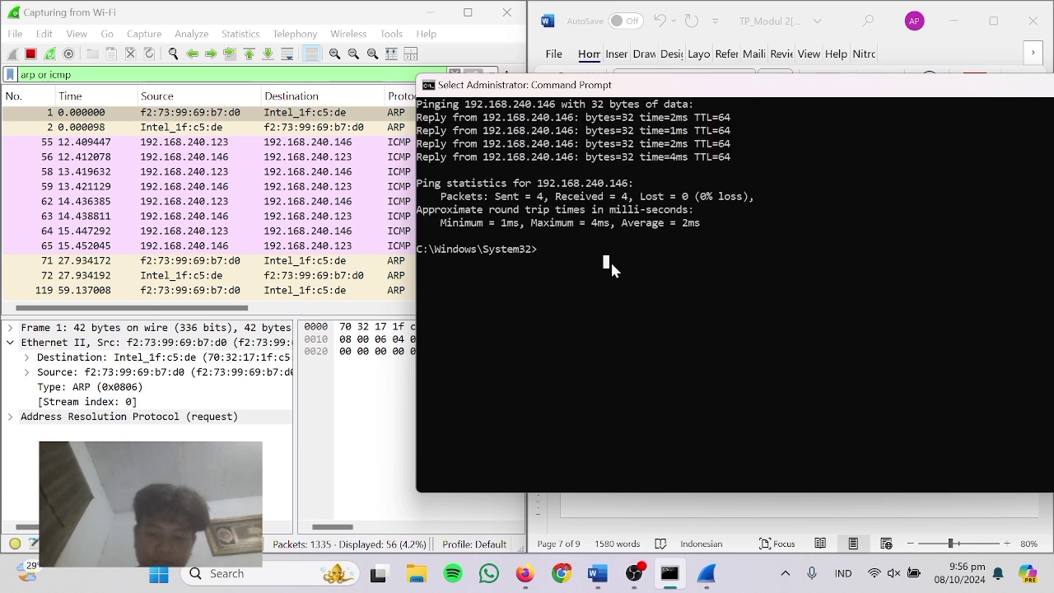
type("ipconfig")
key("Return")
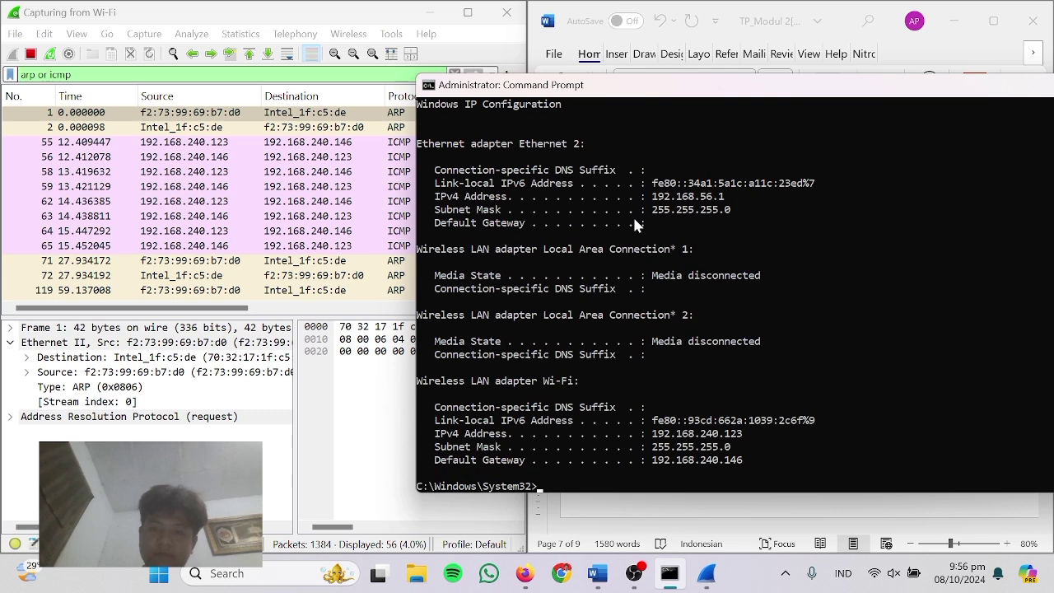
Move the Command Prompt window fully into view, capture a screenshot of it, and minimize the window.
left_click_drag(736, 89, 362, 52)
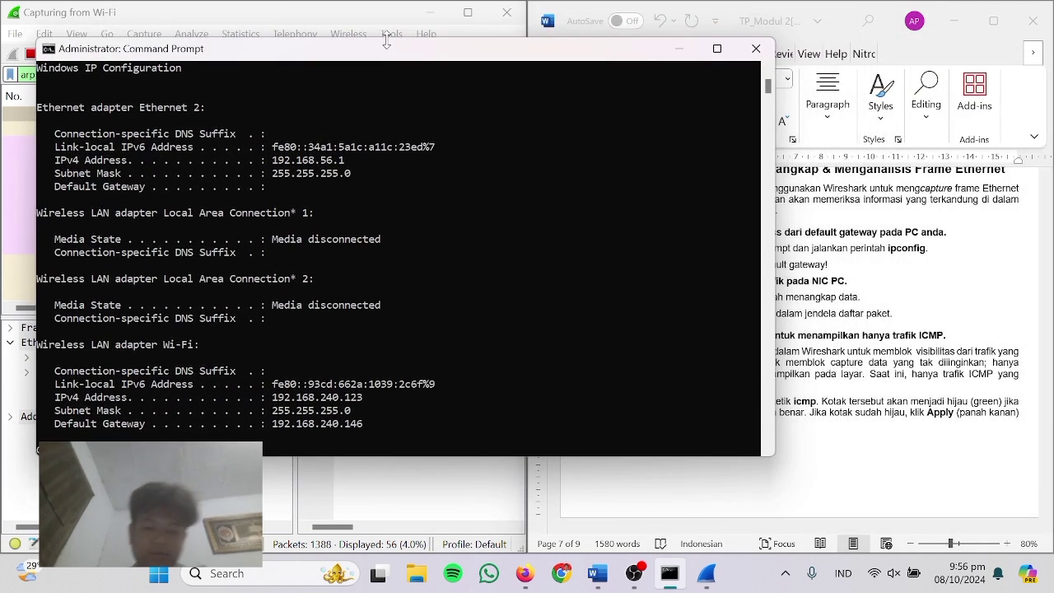
key("super+shift+s")
left_click_drag(32, 35, 782, 466)
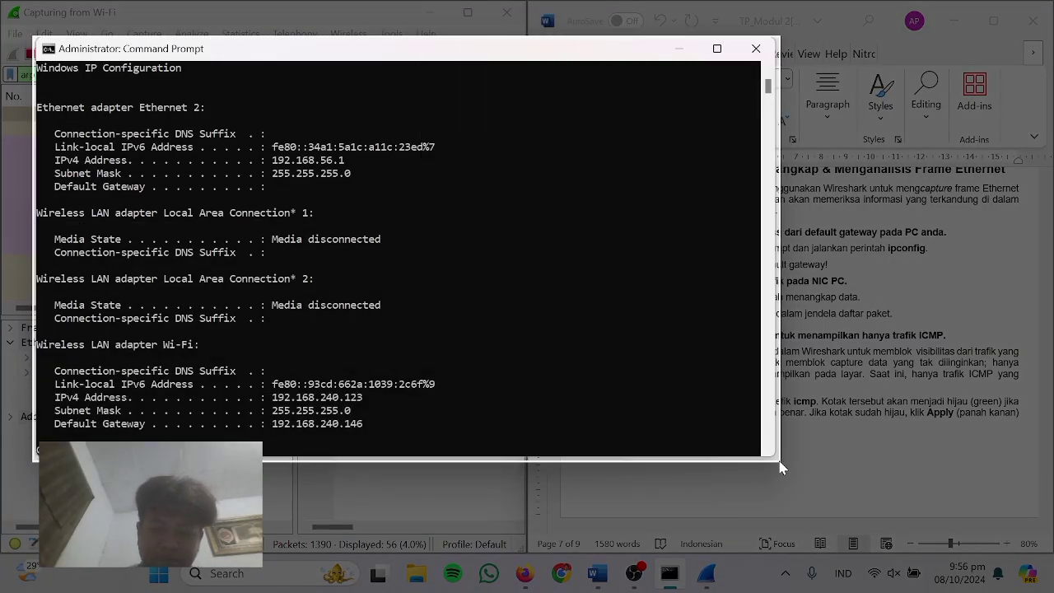
left_click(678, 49)
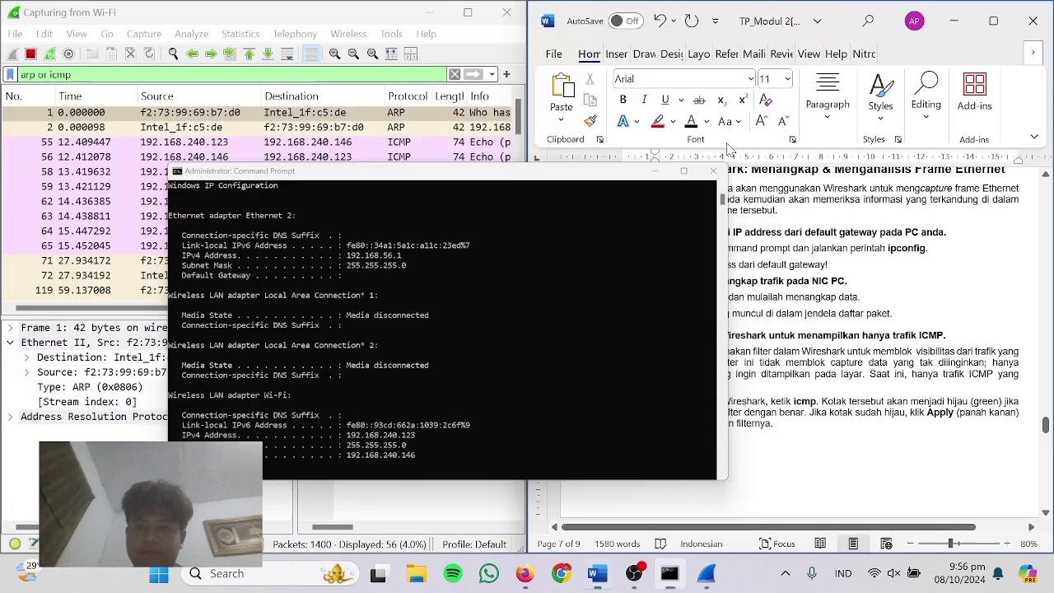
Paste the Command Prompt screenshot on a new unnumbered line beneath item 1 of Langkah 2.
scroll(806, 357, "down", 4)
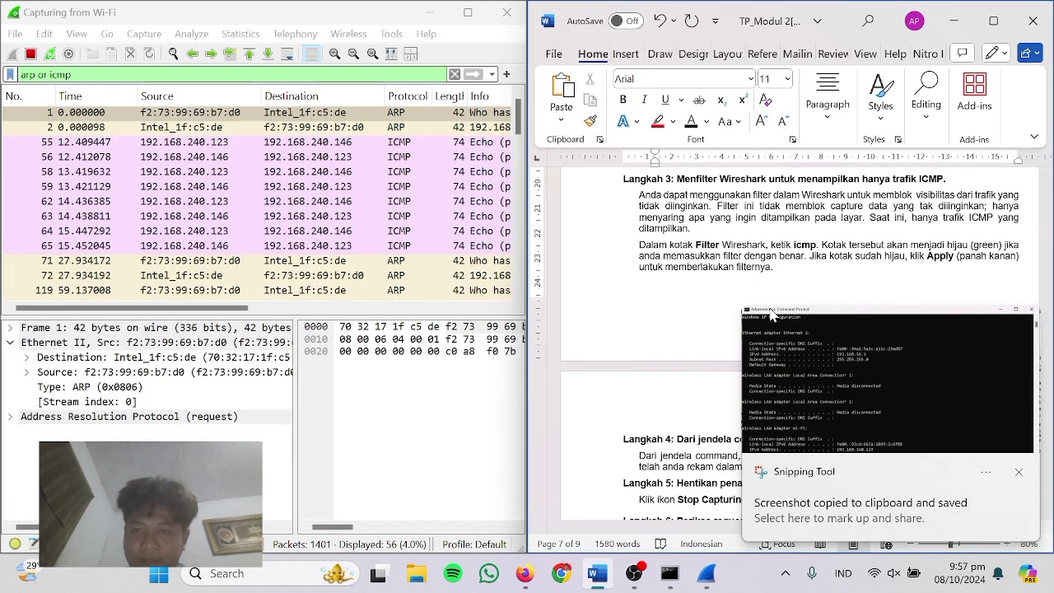
scroll(825, 288, "up", 2)
left_click(895, 221)
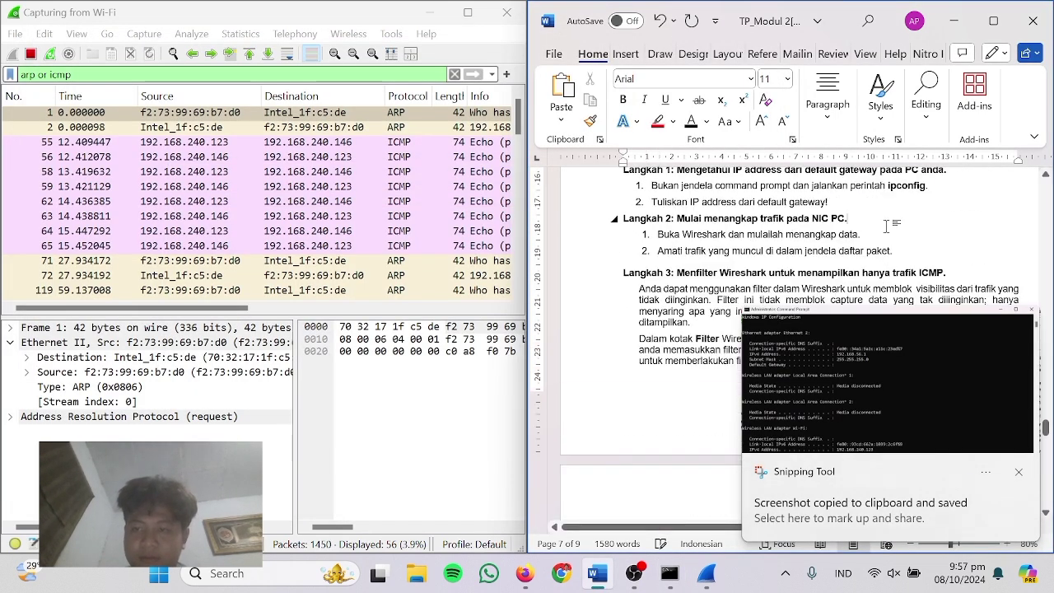
left_click(874, 242)
key("Return")
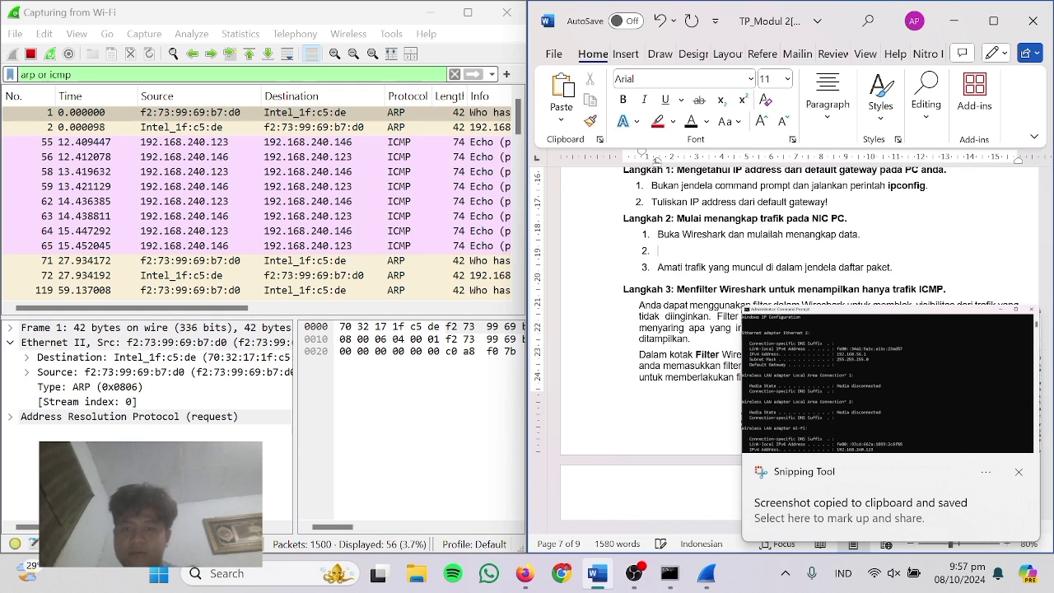
key("BackSpace")
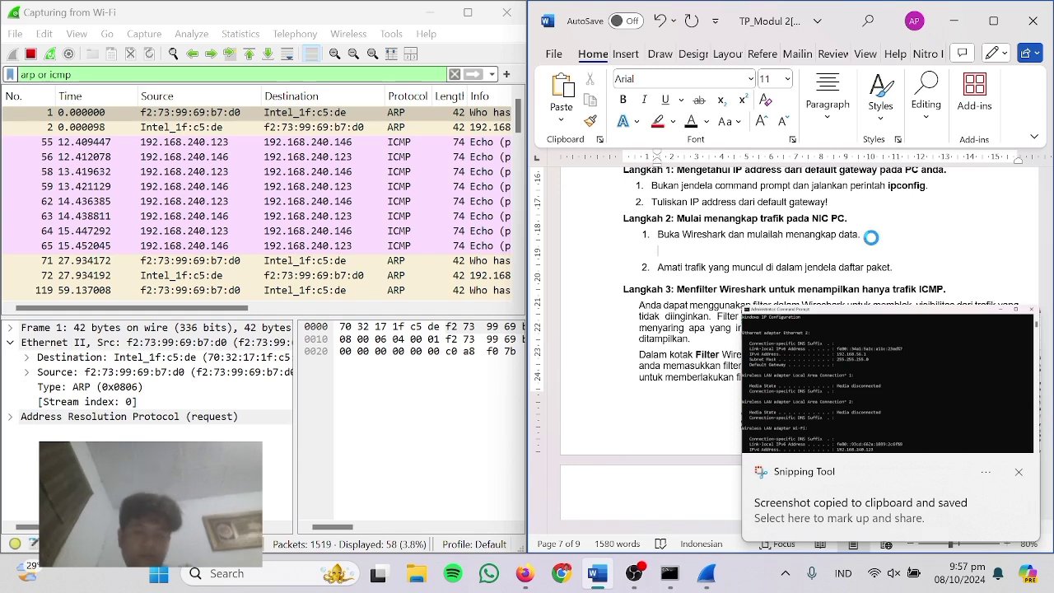
key("ctrl+v")
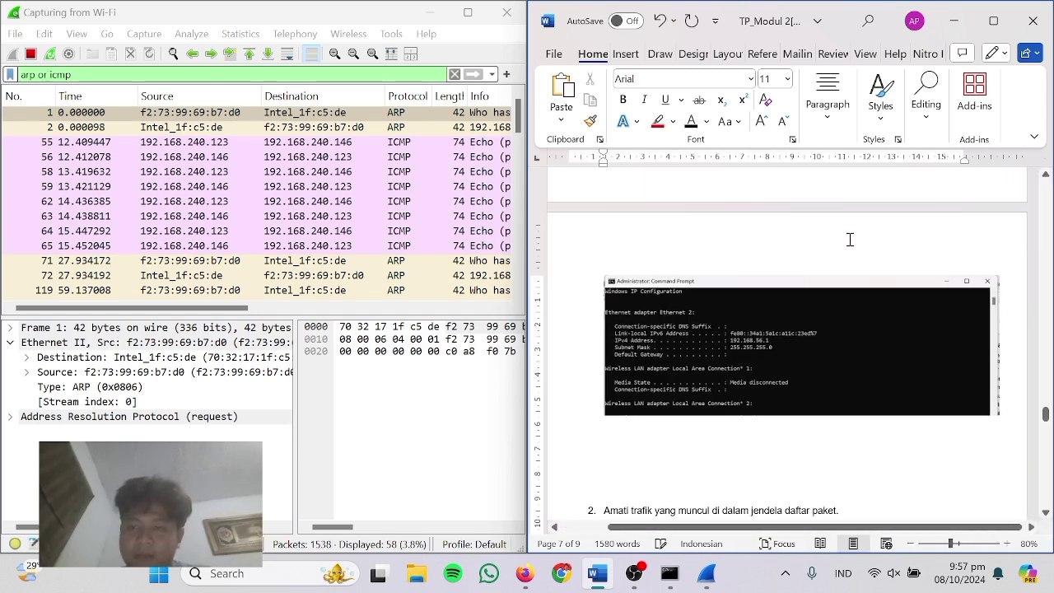
Shrink the pasted Command Prompt screenshot proportionally to about 9 cm wide.
scroll(946, 346, "down", 6)
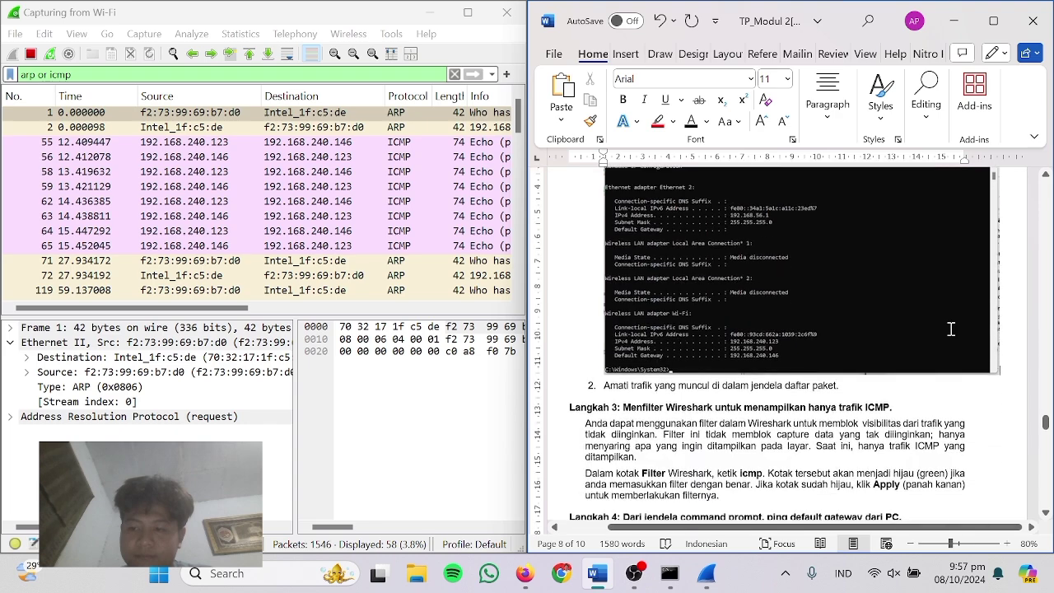
left_click(981, 211)
scroll(998, 235, "up", 2)
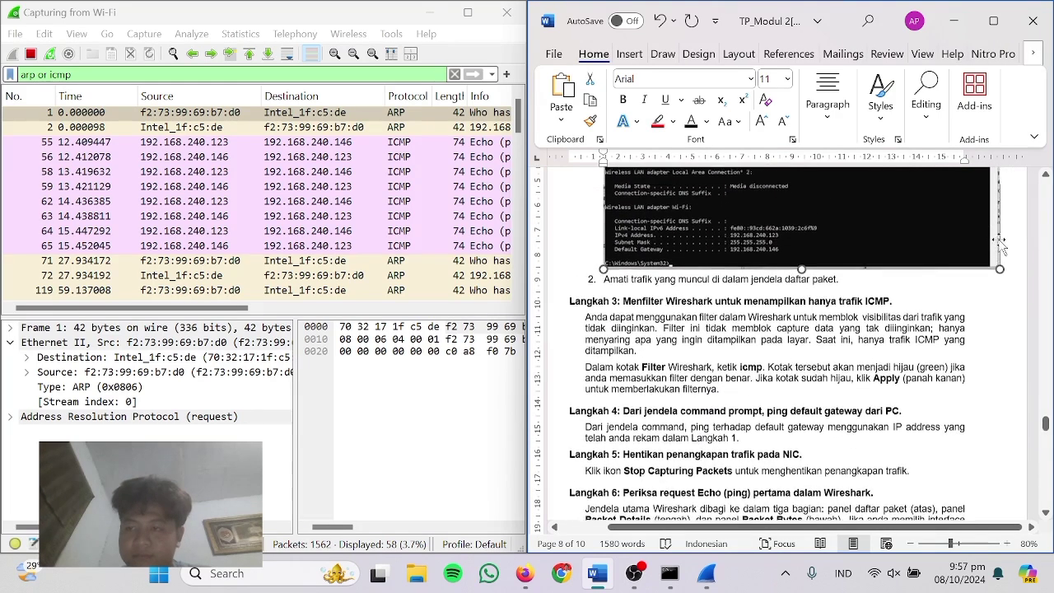
left_click_drag(999, 280, 825, 198)
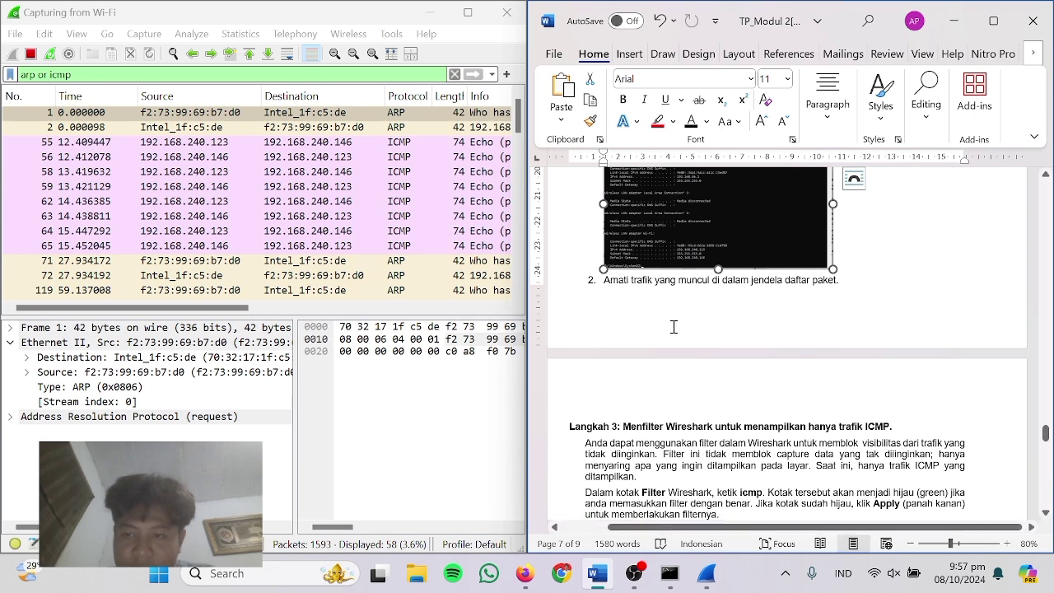
scroll(679, 330, "up", 2)
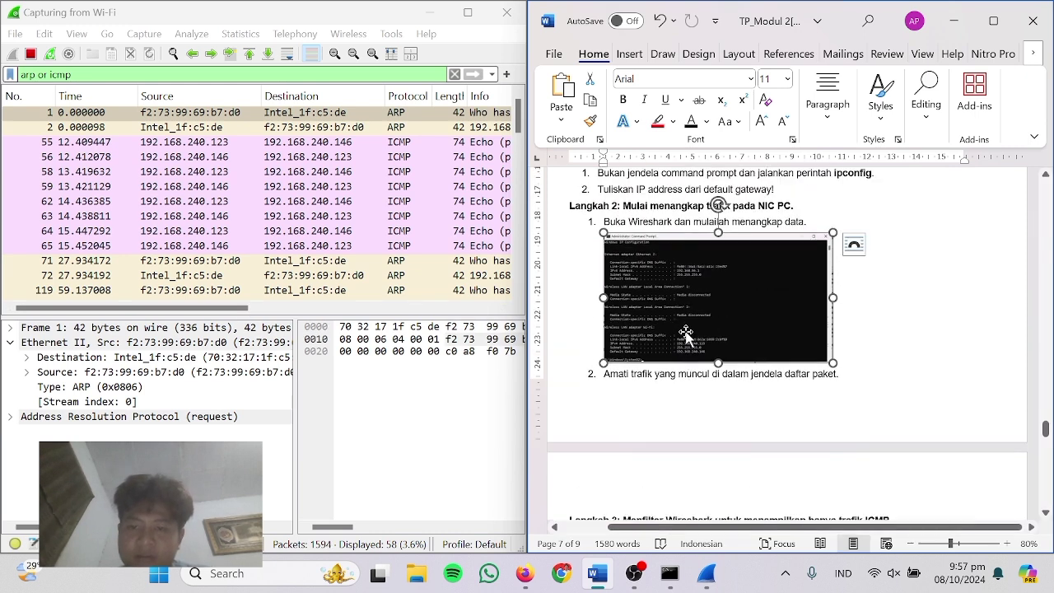
scroll(685, 332, "up", 1)
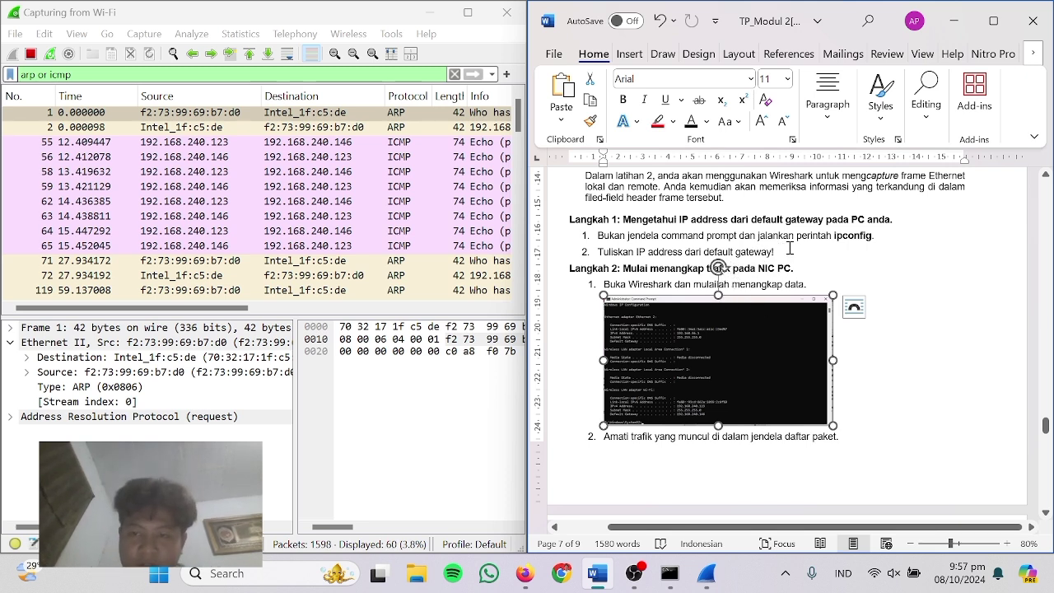
Add the default gateway address 192.168.240.146 at the end of item 2 in Langkah 1.
left_click(784, 254)
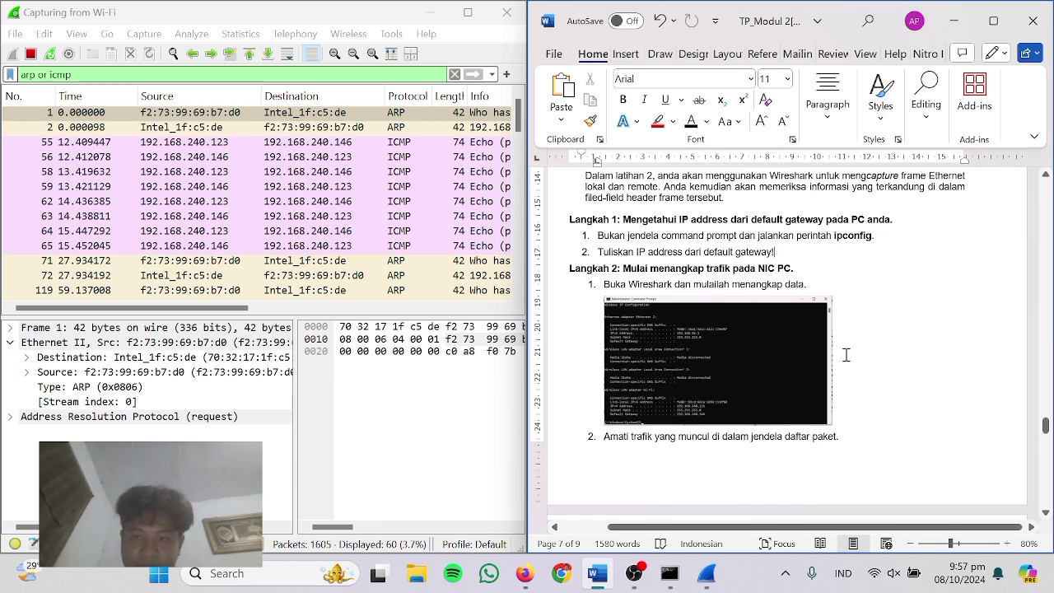
type("192")
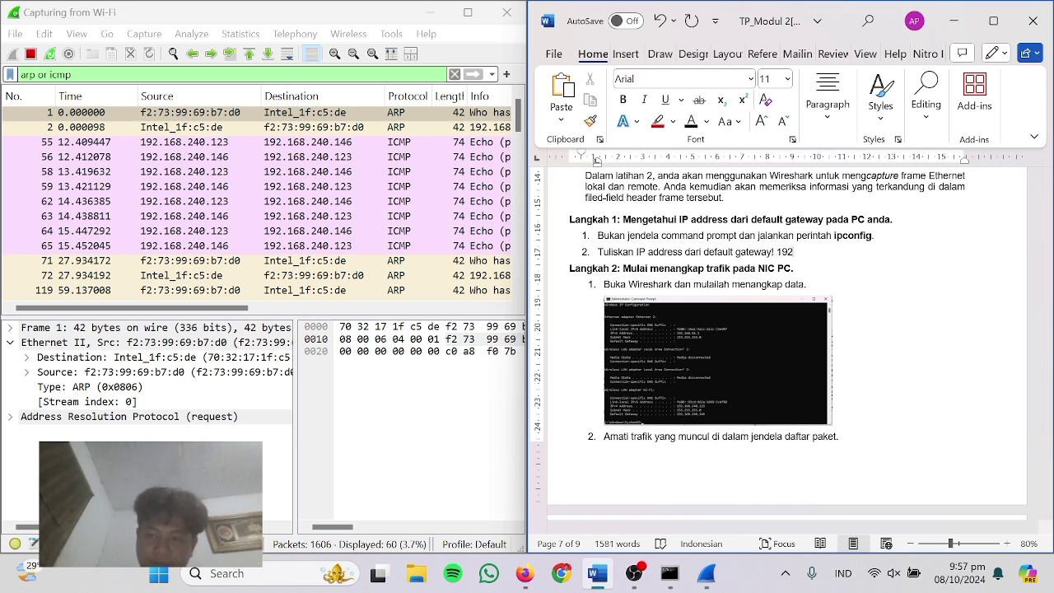
type(" .16")
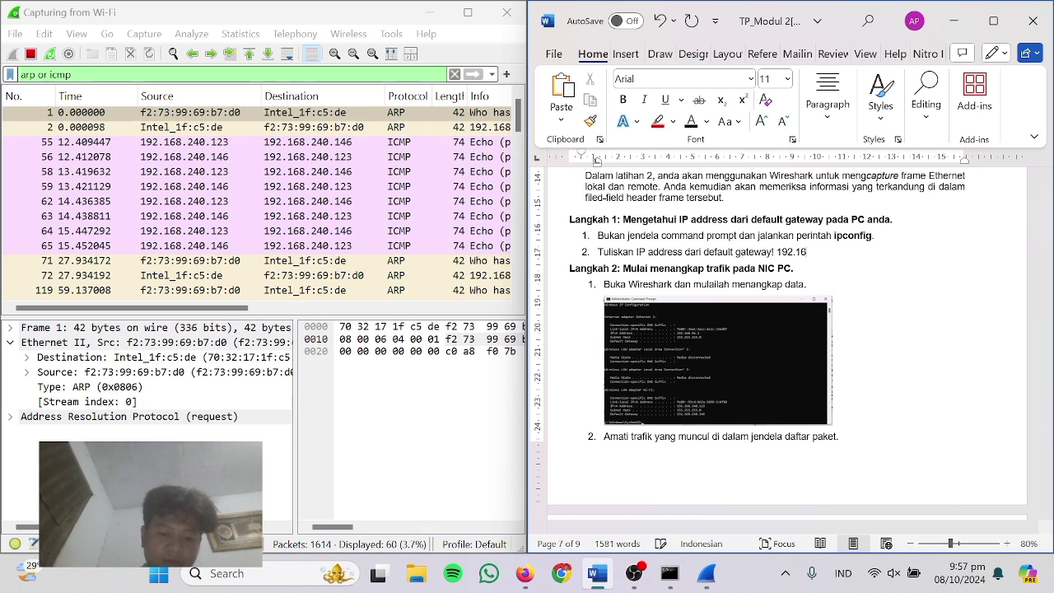
type("8.24")
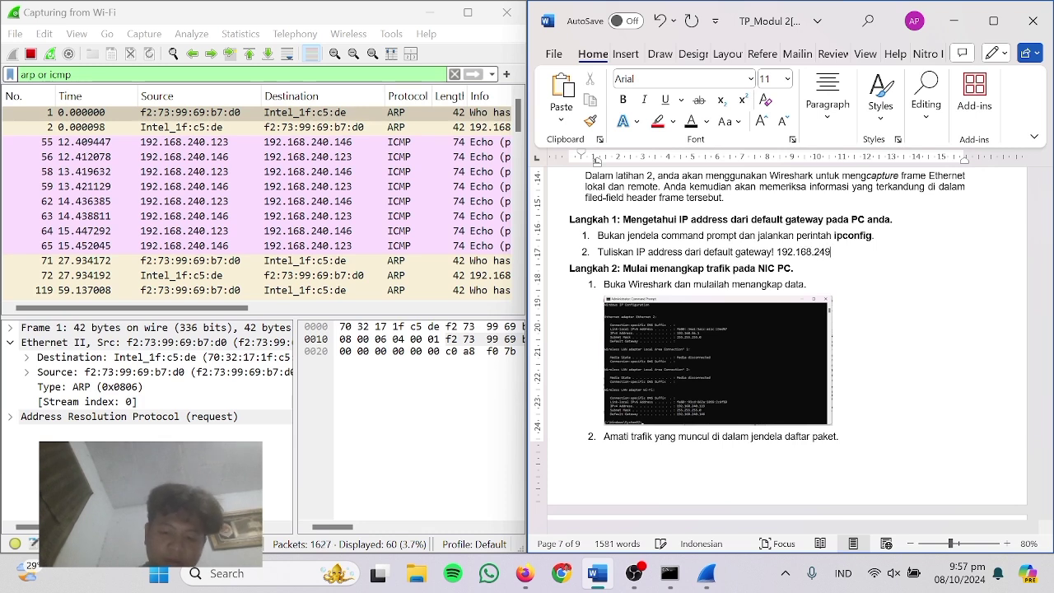
type("0.146")
Move the ipconfig screenshot from Langkah 2 to beneath item 1 of Langkah 1 and deselect it.
left_click_drag(793, 330, 879, 258)
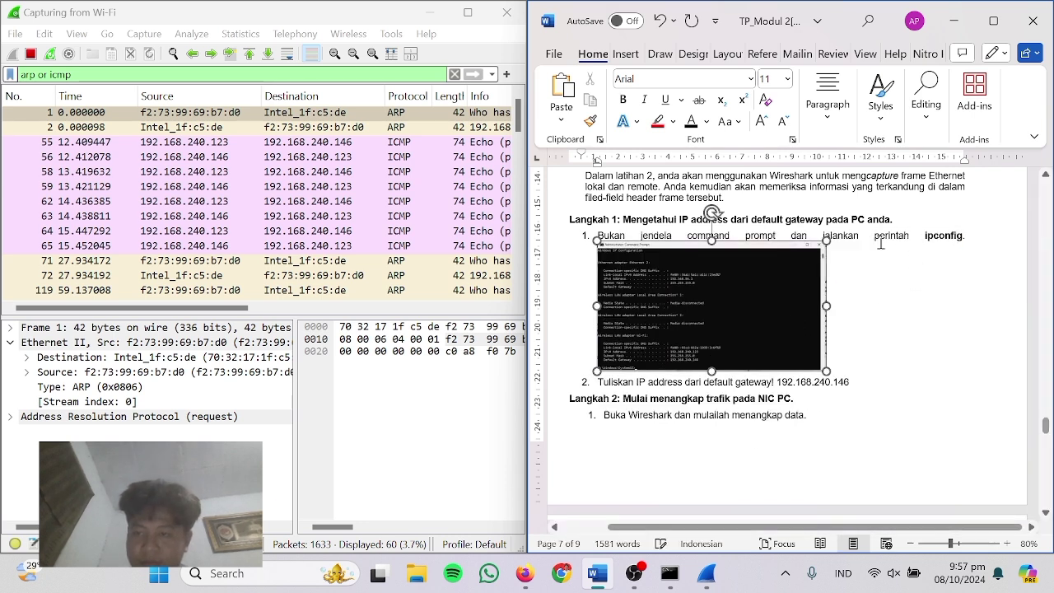
left_click(877, 286)
Close Wireshark and end the running Wi-Fi capture in preparation for Langkah 2.
scroll(823, 314, "down", 3)
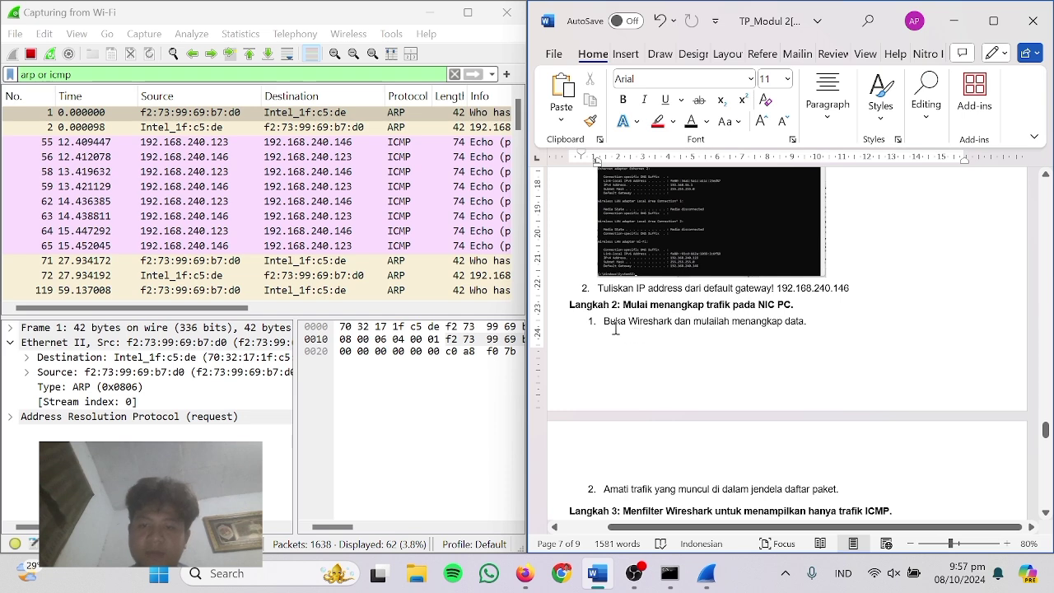
scroll(615, 327, "down", 2)
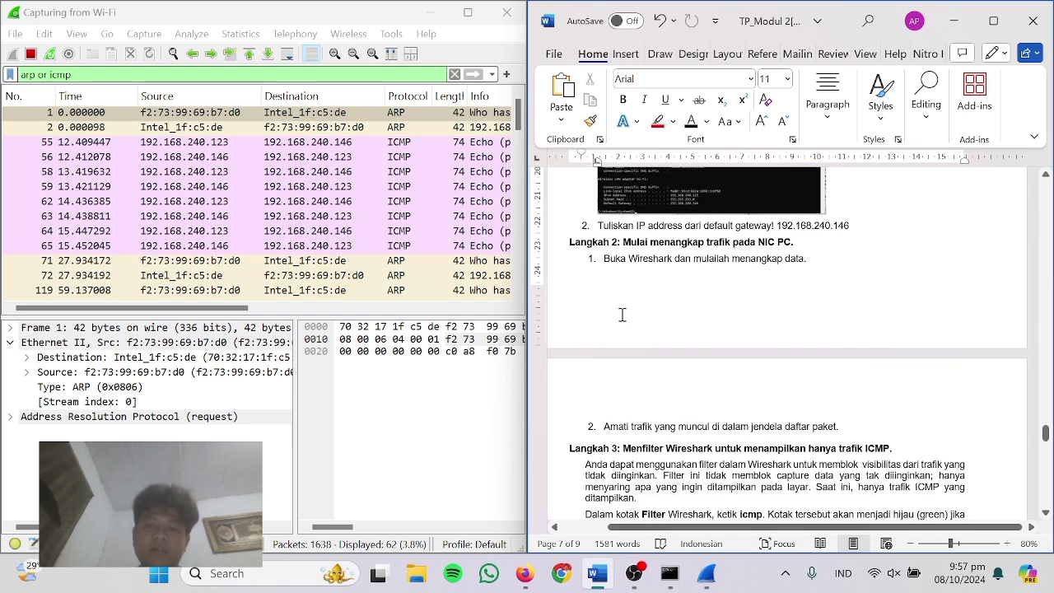
left_click(503, 13)
left_click(322, 307)
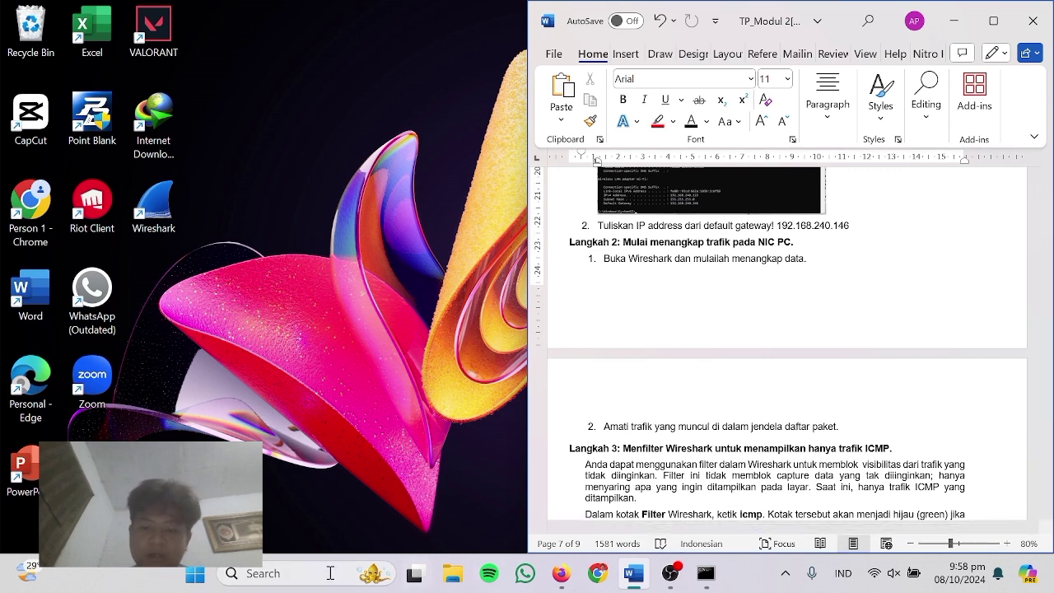
Reopen Wireshark and start a new capture on the Wi-Fi interface.
left_click(264, 574)
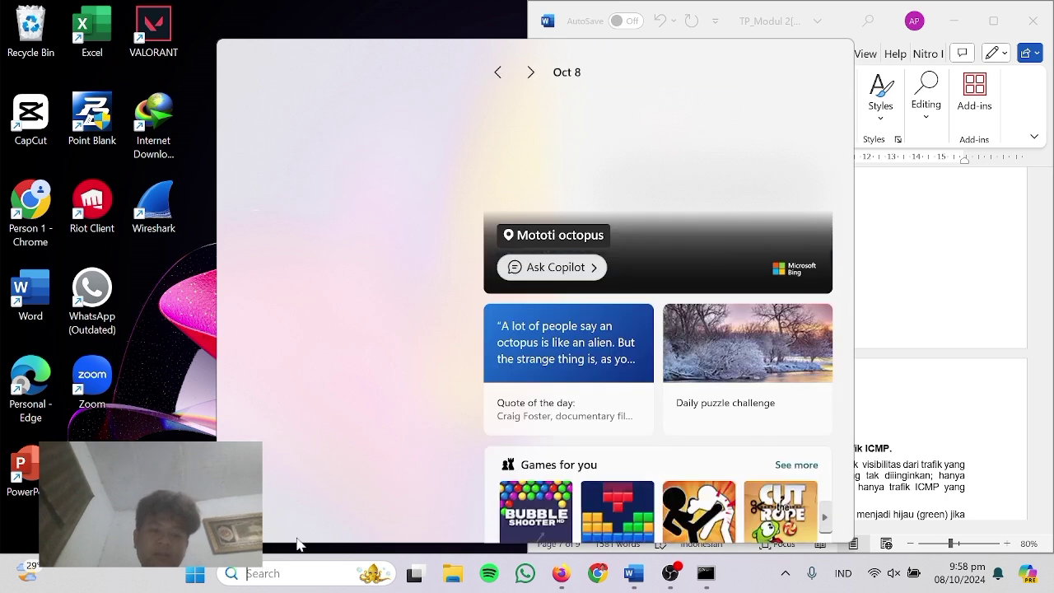
type("wi")
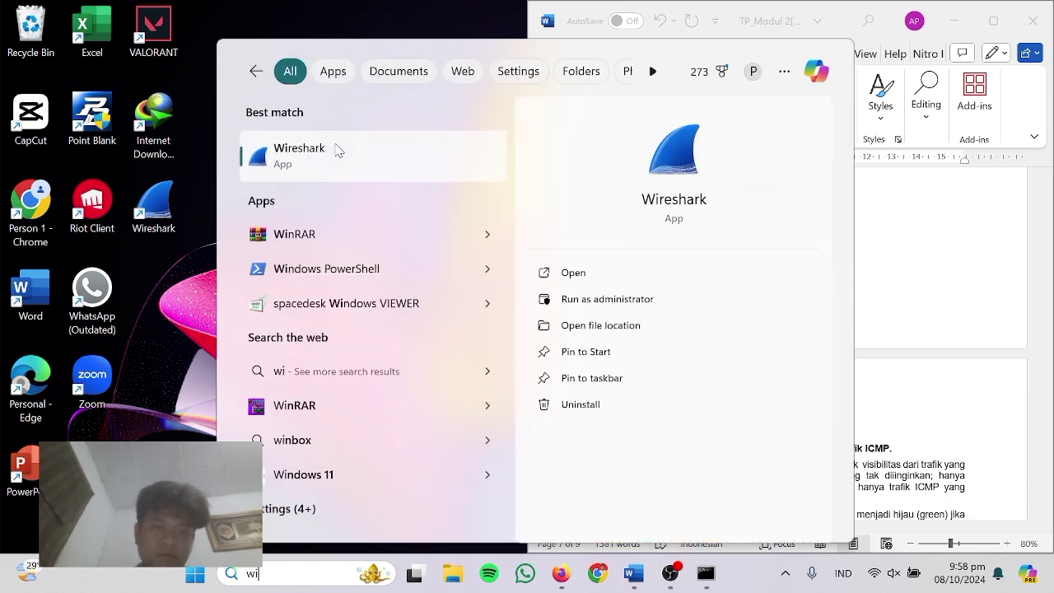
left_click(336, 148)
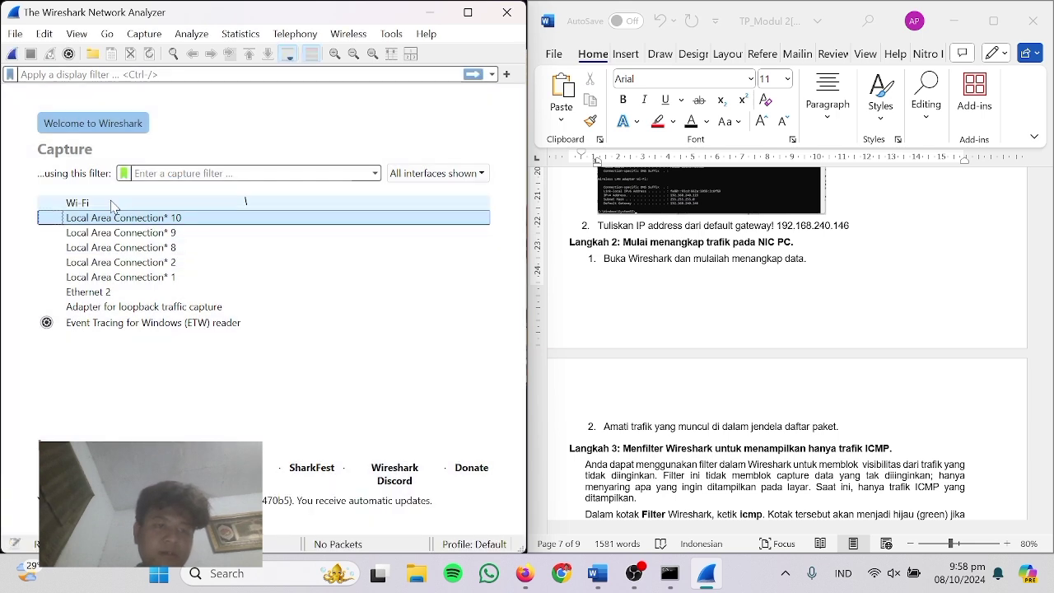
double_click(113, 204)
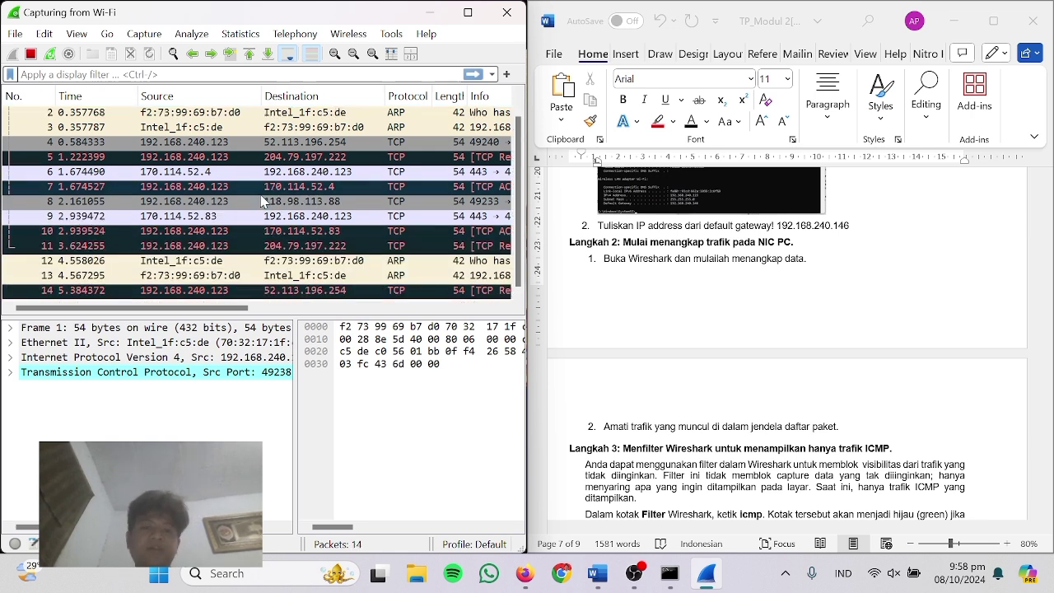
Maximize the Wireshark window, copy a full-screen screenshot of the running Wi-Fi capture, and minimize Wireshark.
left_click(471, 12)
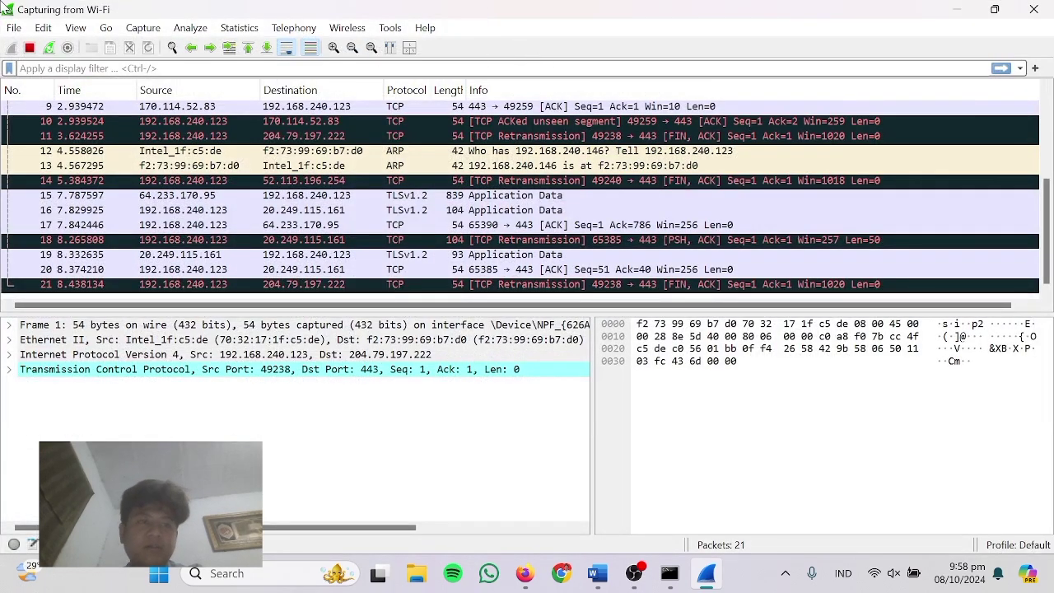
key("super+shift+s")
left_click_drag(2, 2, 298, 542)
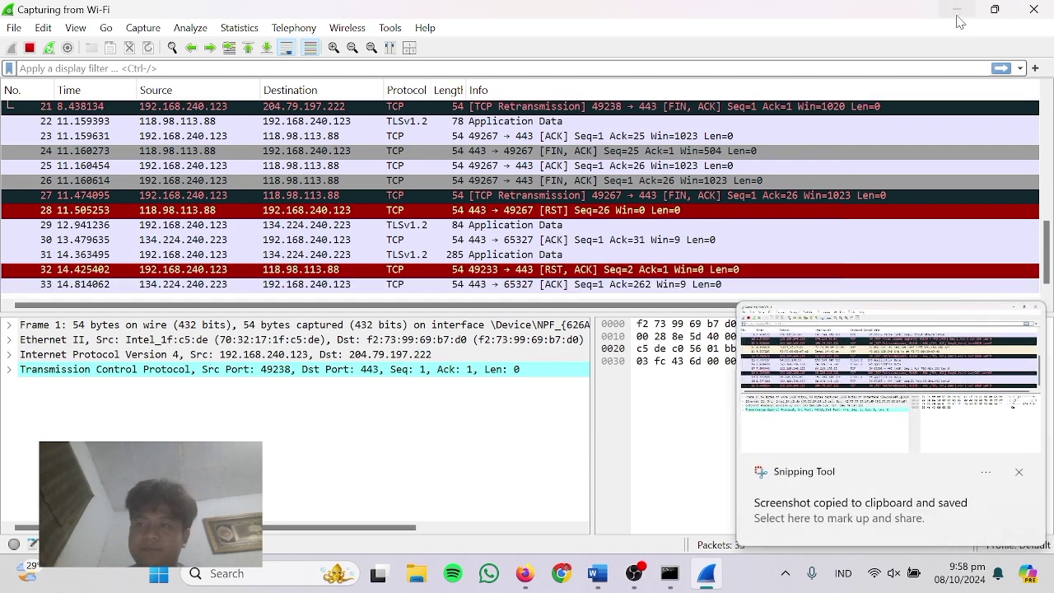
left_click(957, 9)
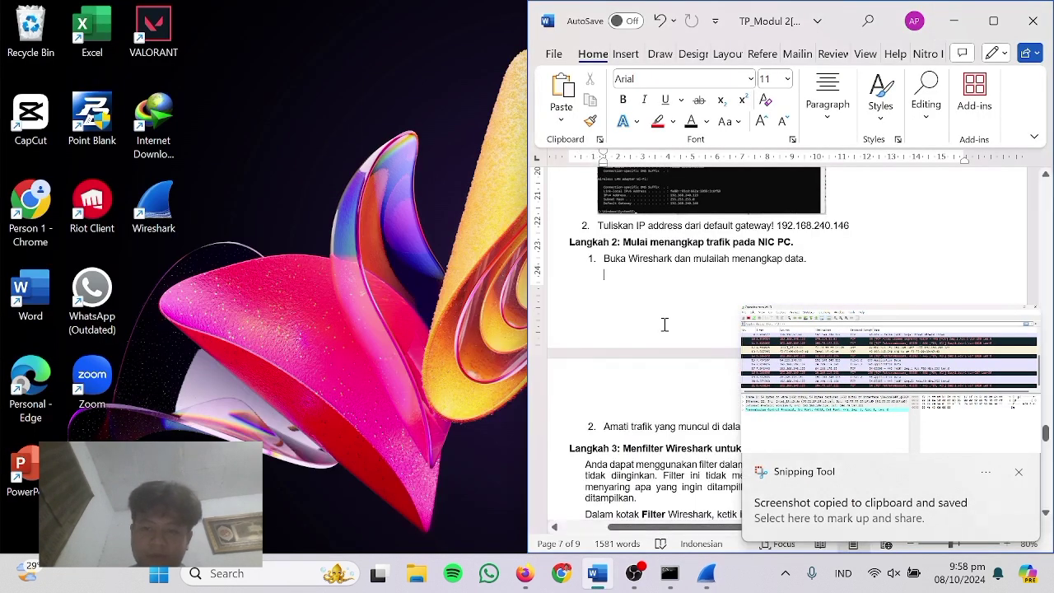
Insert blank lines beneath item 2 of Langkah 2, after "Amati trafik yang muncul di dalam jendela daftar paket.".
left_click(669, 396)
left_click(642, 315)
scroll(722, 312, "down", 3)
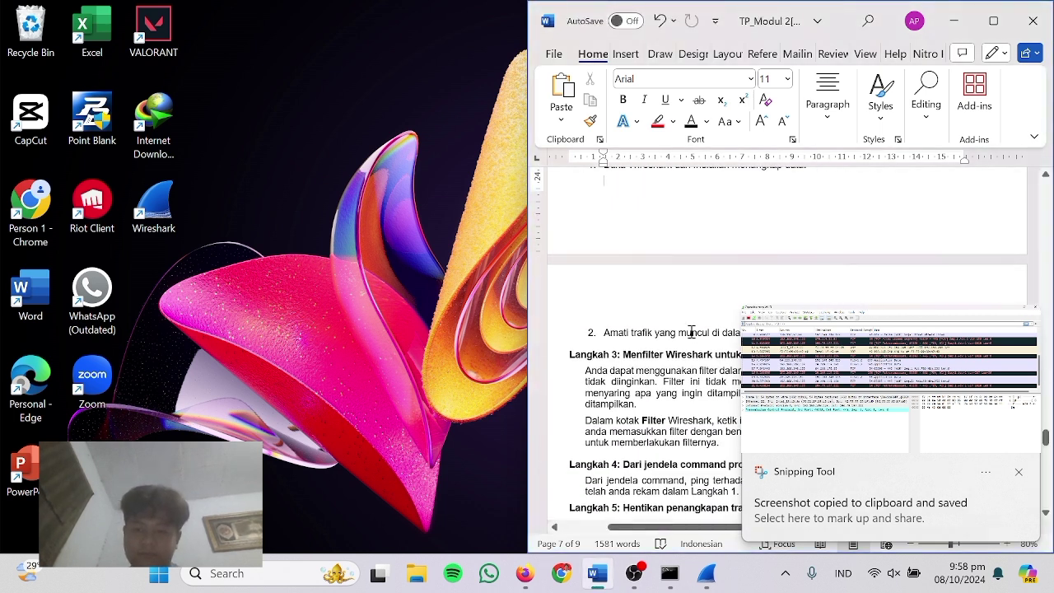
left_click(713, 331)
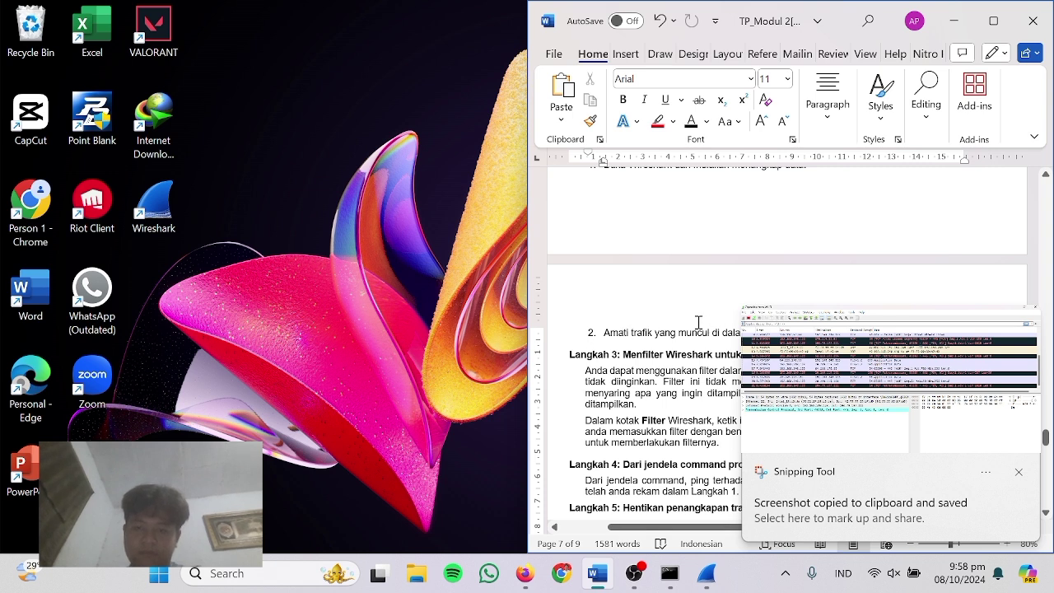
key("Right")
key("Left")
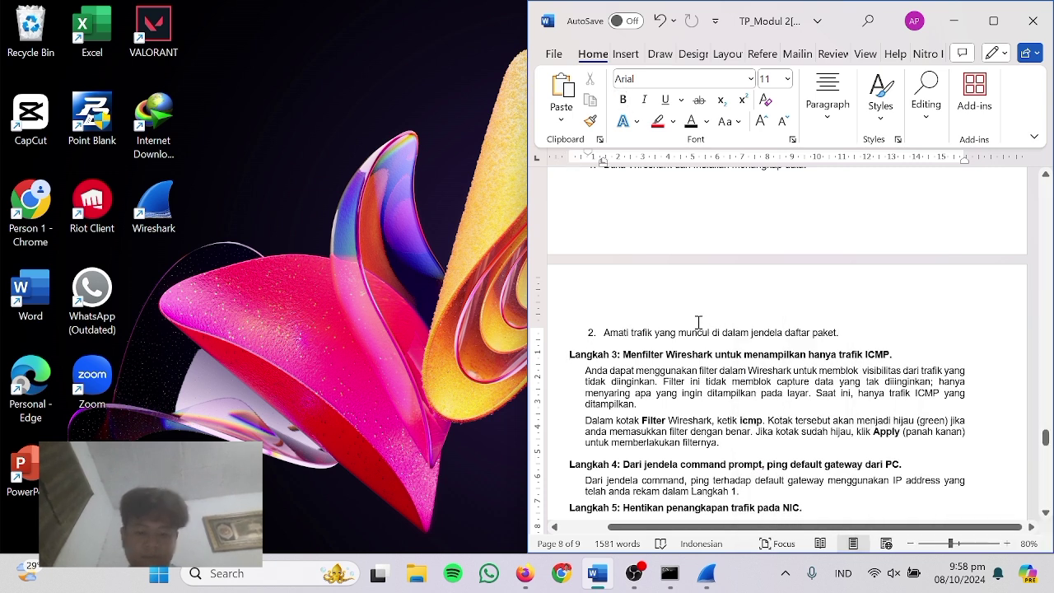
key("Return")
key("Return")
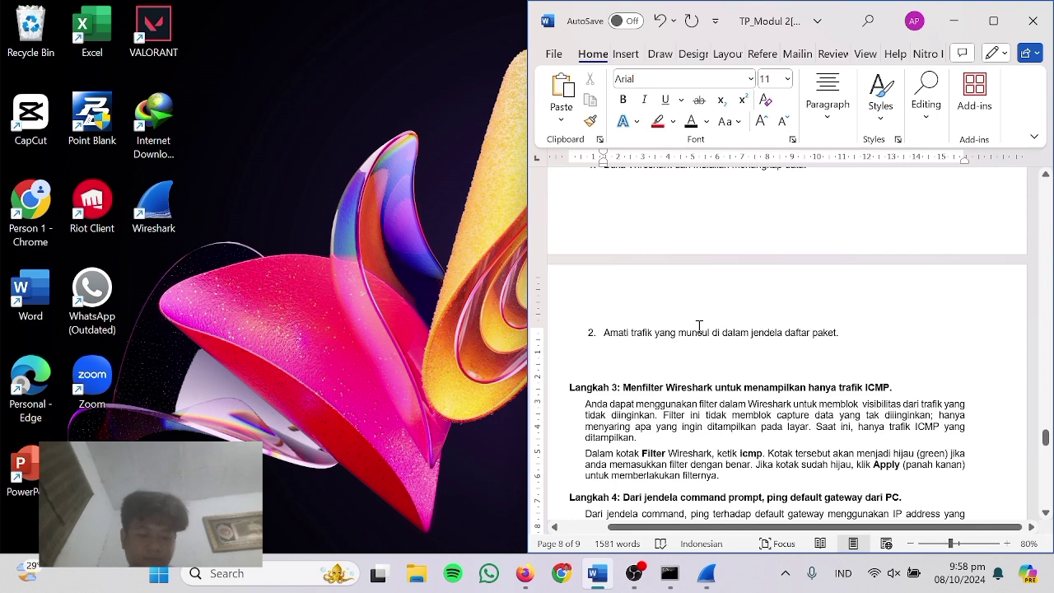
Paste the Wireshark capture screenshot beneath item 2 of Langkah 2 and shrink it proportionally to about 11 cm wide.
key("ctrl+v")
scroll(699, 327, "down", 6)
left_click(982, 329)
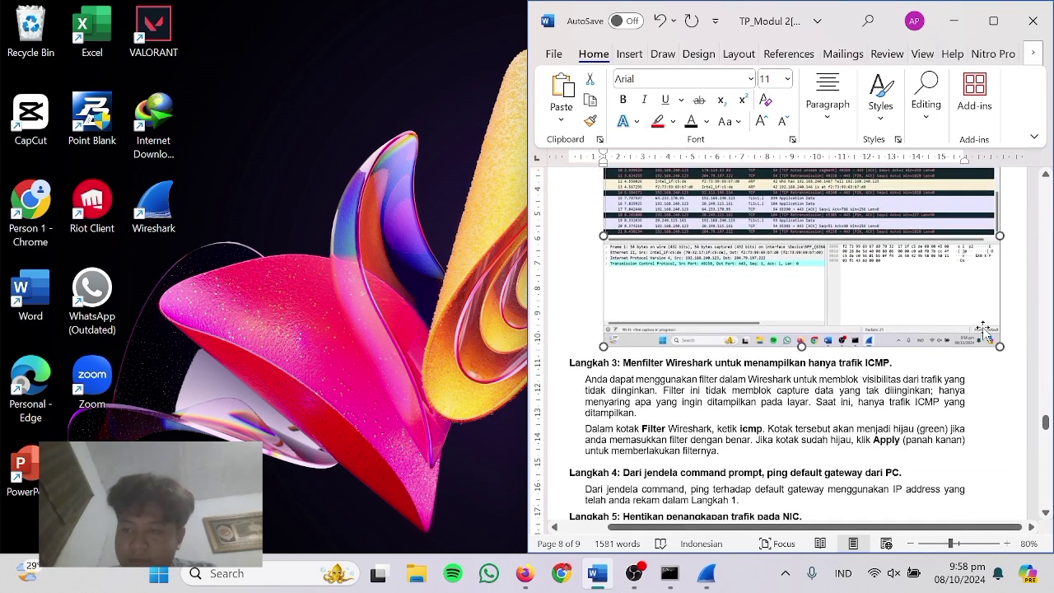
key("ctrl+v")
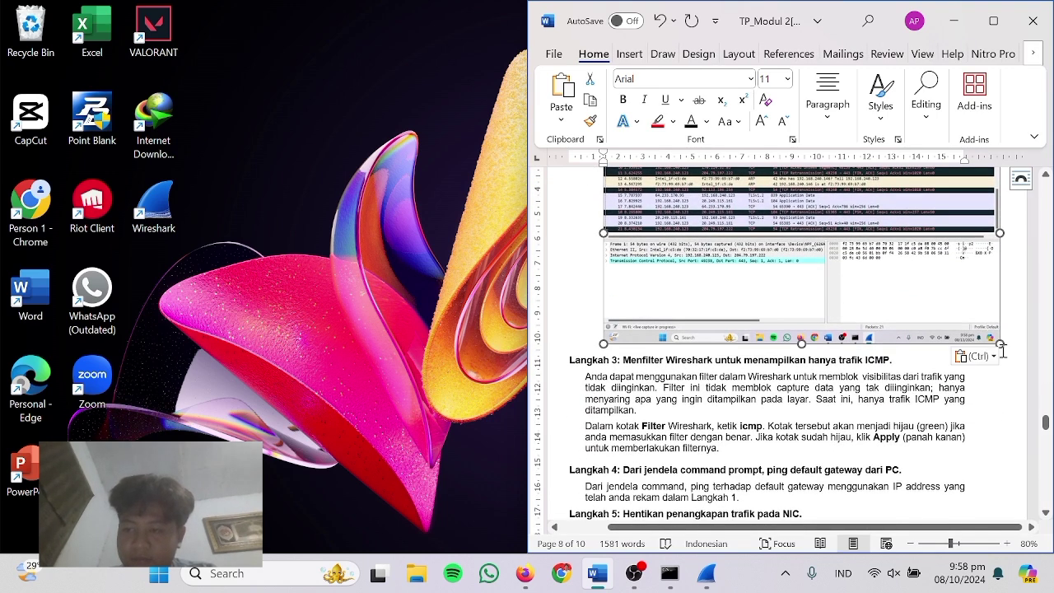
left_click_drag(999, 344, 881, 262)
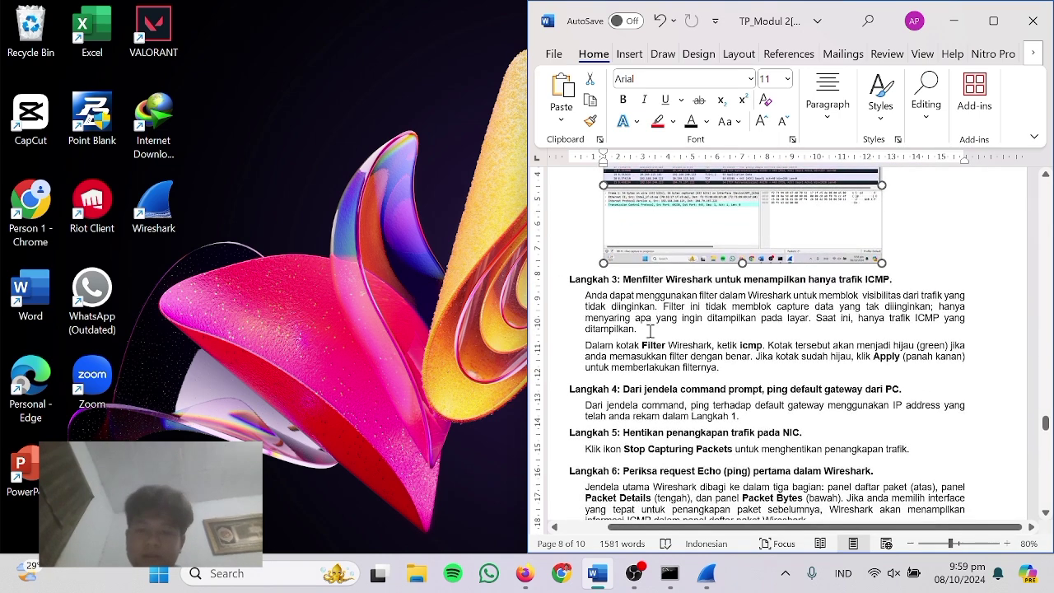
Switch to Wireshark, restore its half-screen window, and apply the display filter icmp to the running capture.
scroll(679, 272, "down", 2)
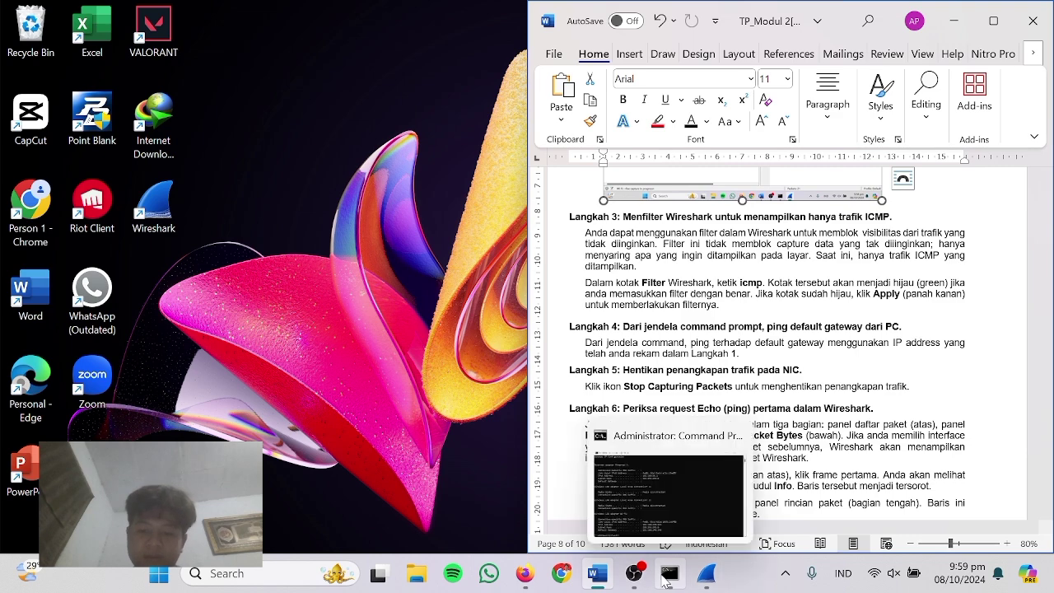
left_click(706, 573)
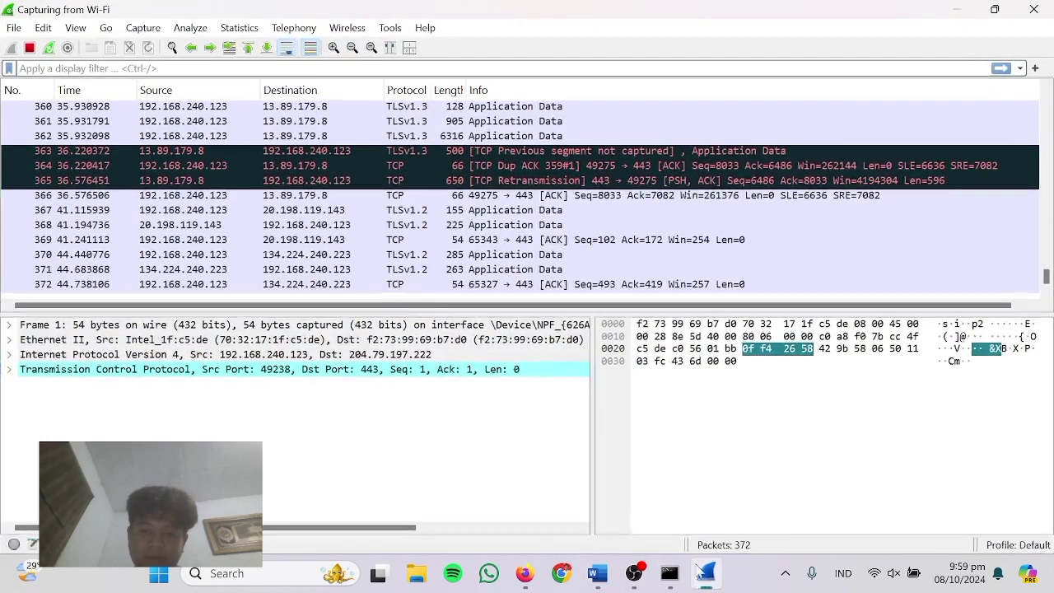
left_click(995, 9)
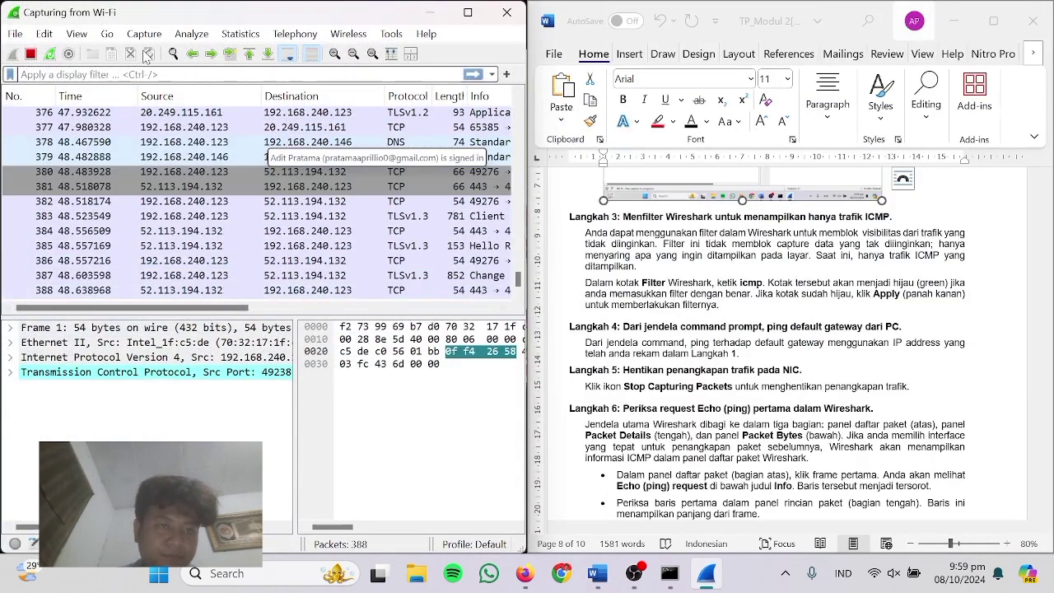
left_click(119, 74)
type("icmp")
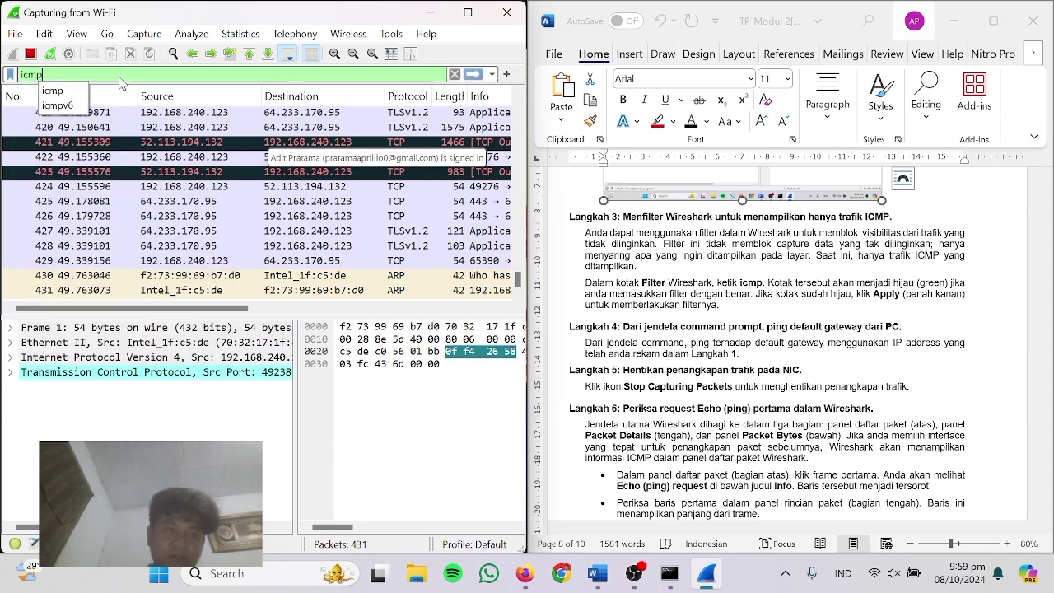
left_click(473, 75)
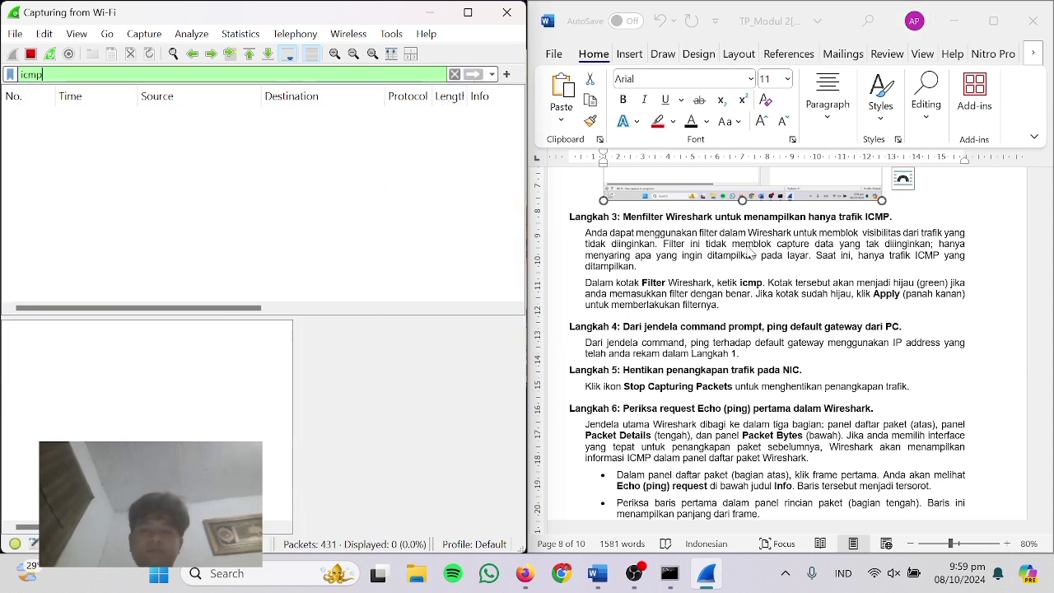
Switch to Command Prompt and ping the default gateway at 192.168.240.146 as instructed in Langkah 4.
scroll(755, 255, "down", 3)
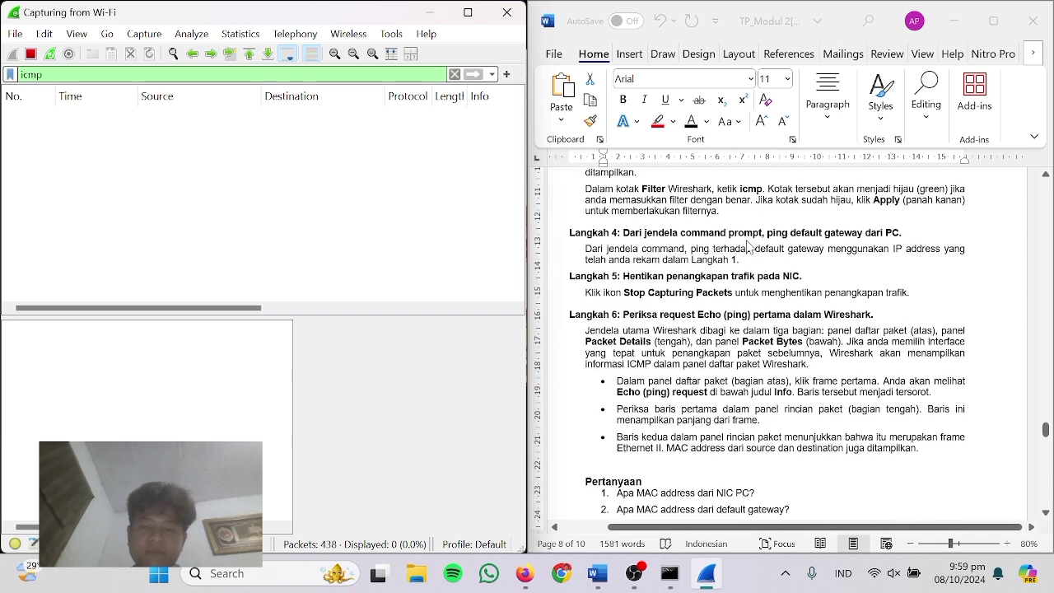
scroll(717, 244, "up", 1)
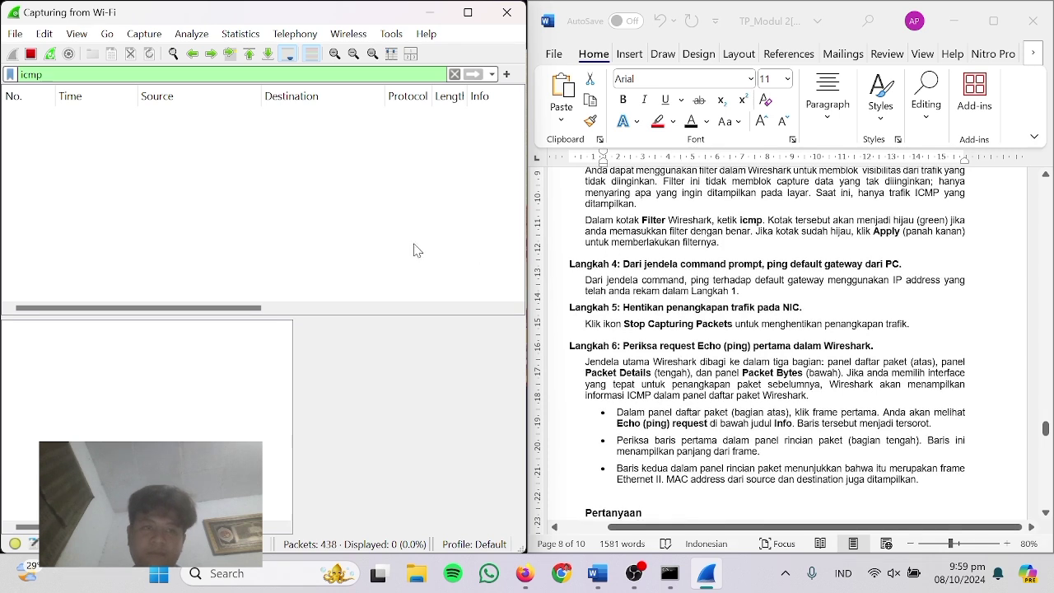
left_click(669, 573)
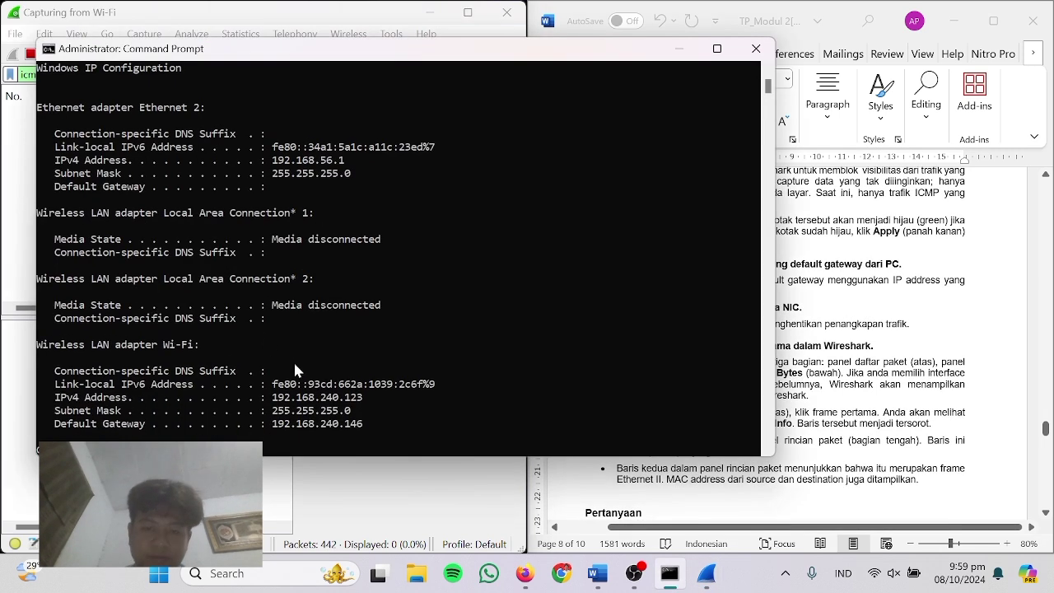
scroll(231, 384, "down", 1)
type("pi")
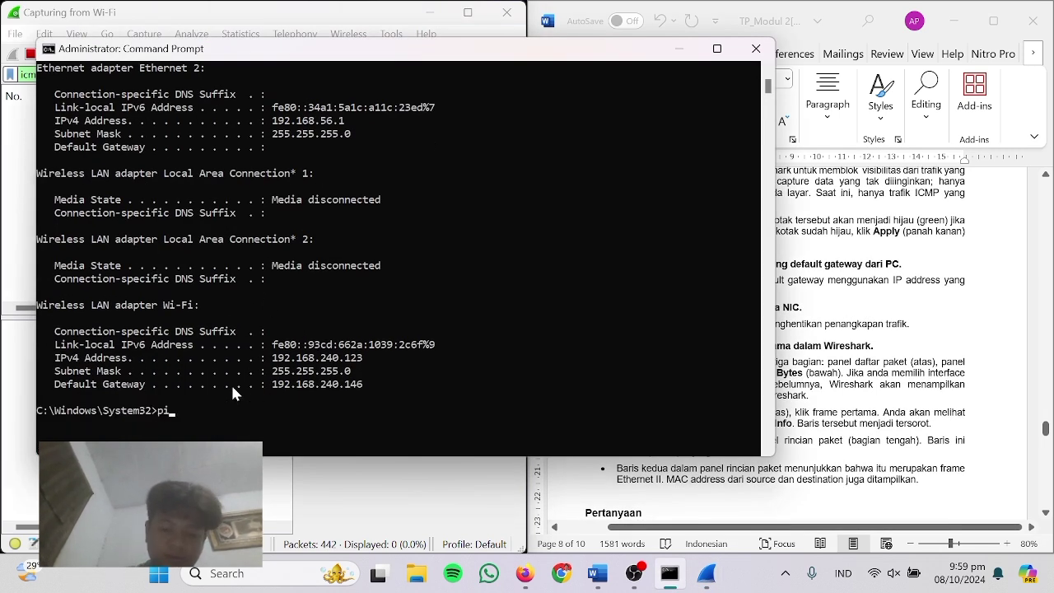
type("ng 192")
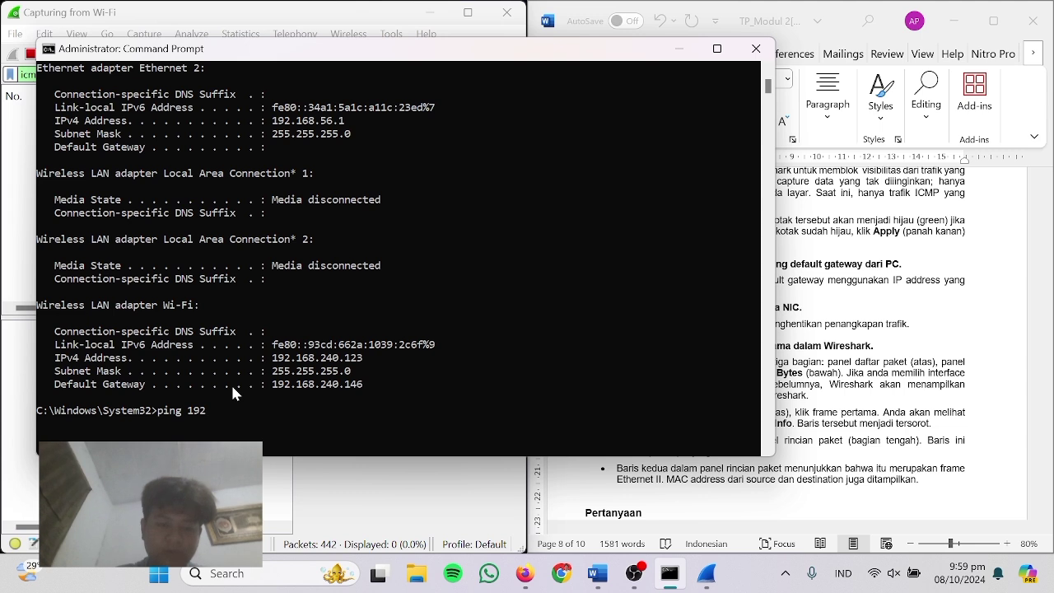
type(".168.")
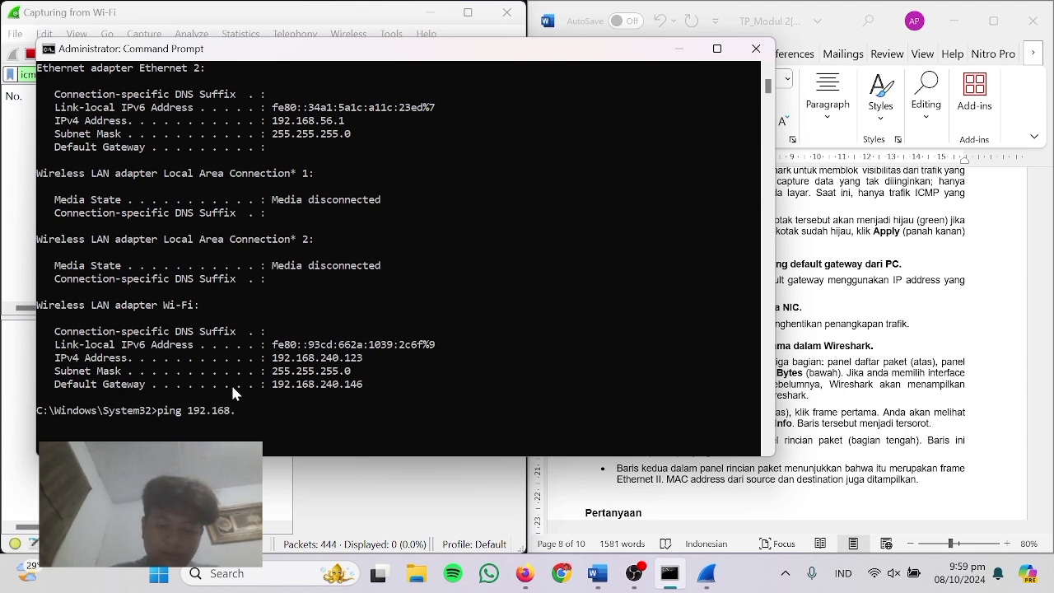
type("240.146")
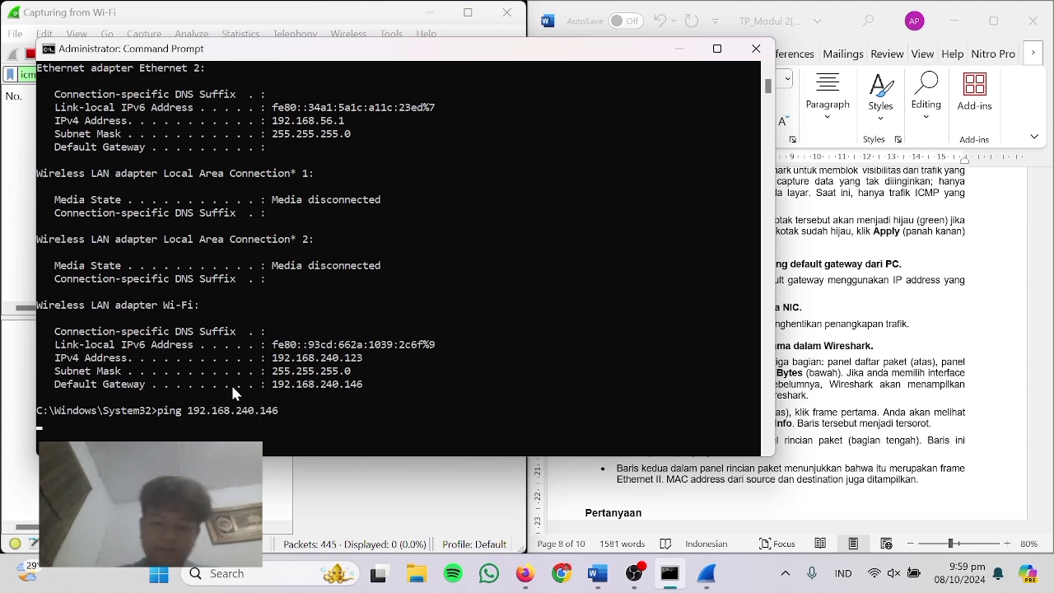
key("Return")
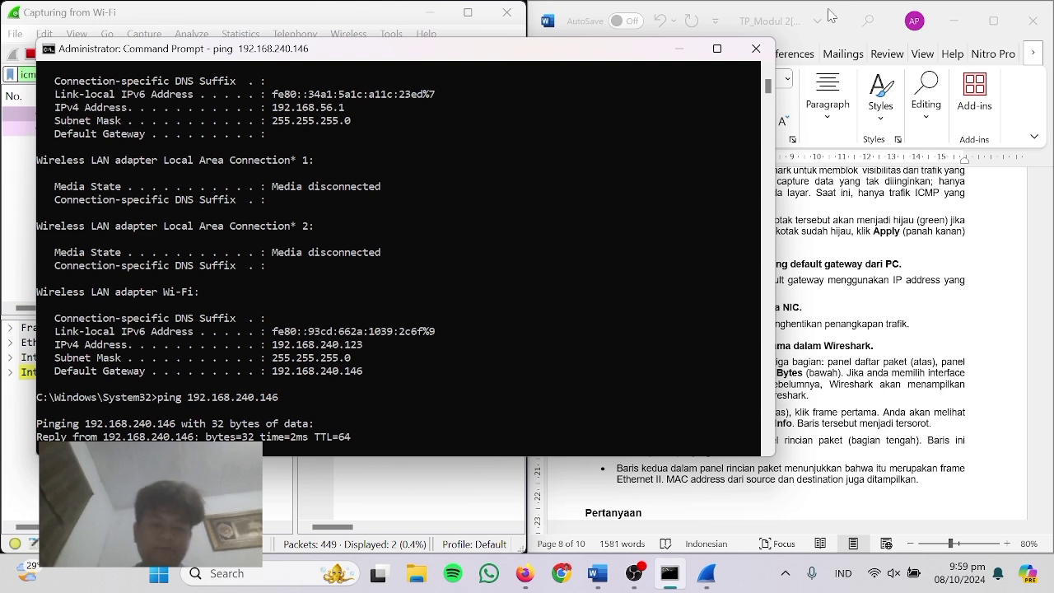
Bring Wireshark and the lab document back in front of Command Prompt and stop the Wi-Fi packet capture for Langkah 5.
left_click(311, 510)
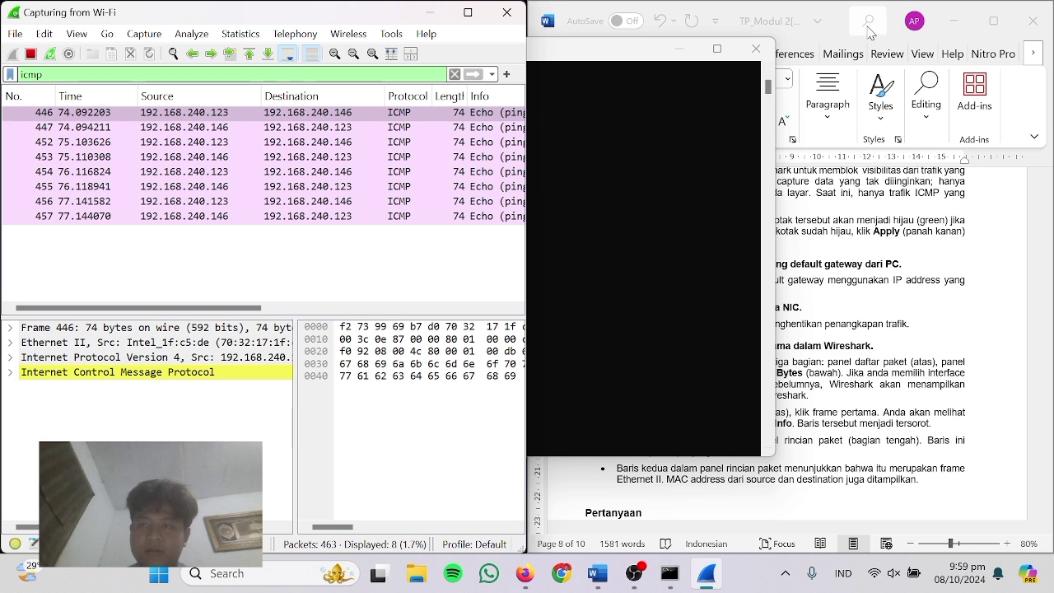
left_click(1006, 316)
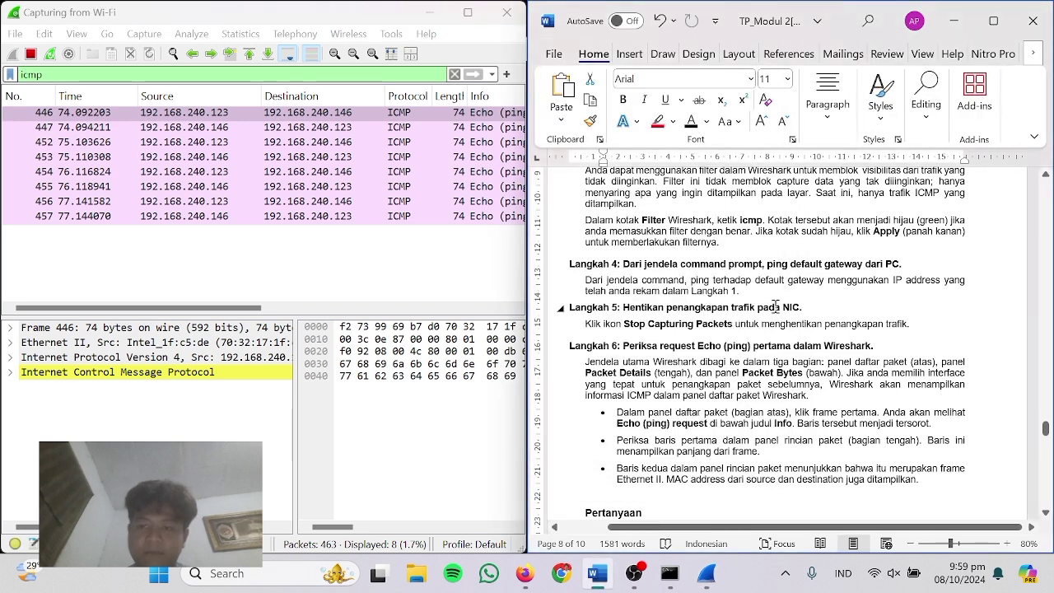
scroll(773, 304, "down", 1)
scroll(653, 286, "up", 2)
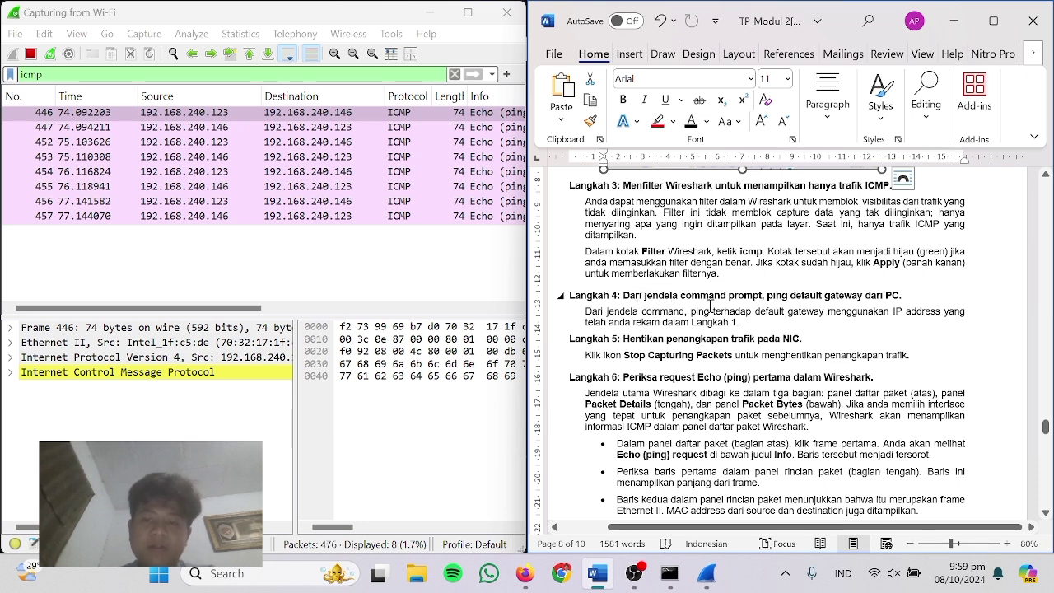
scroll(703, 303, "down", 3)
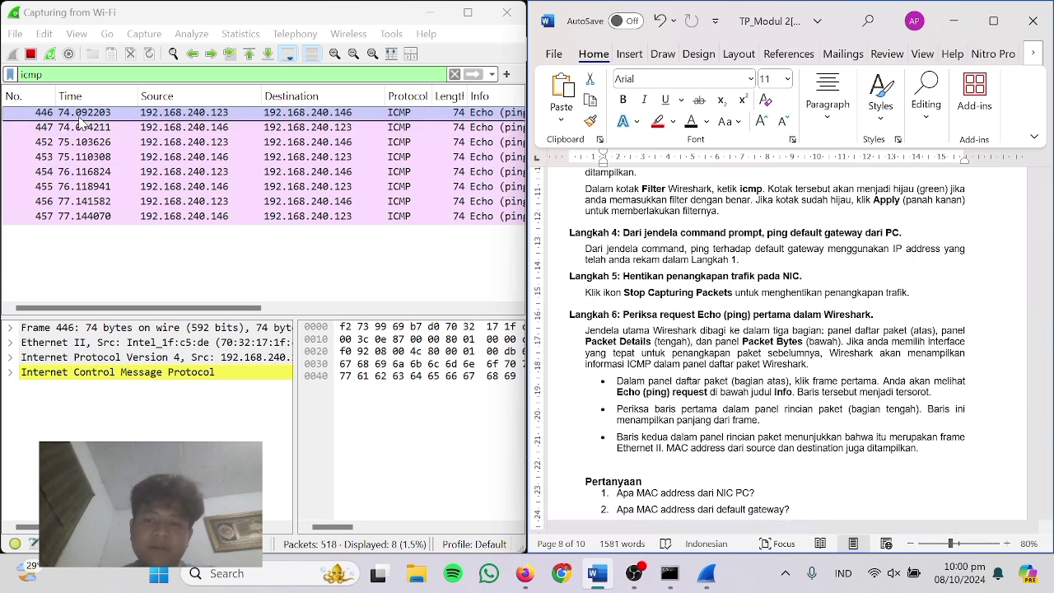
left_click(31, 56)
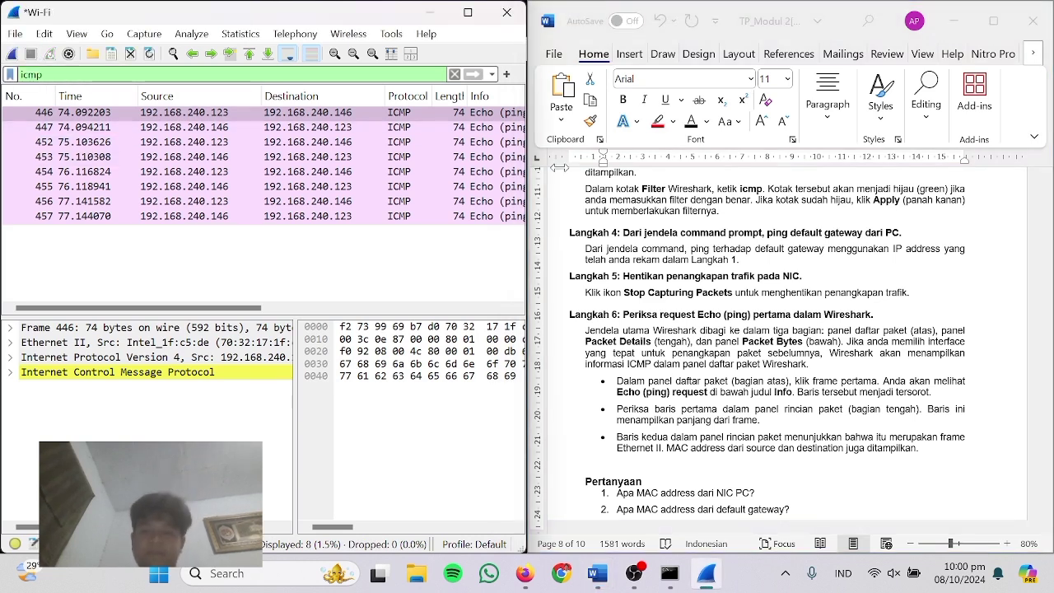
Select the first ICMP echo request frame as instructed in Langkah 6 and expand its Ethernet II details to inspect the source and destination MAC addresses.
scroll(558, 168, "down", 1)
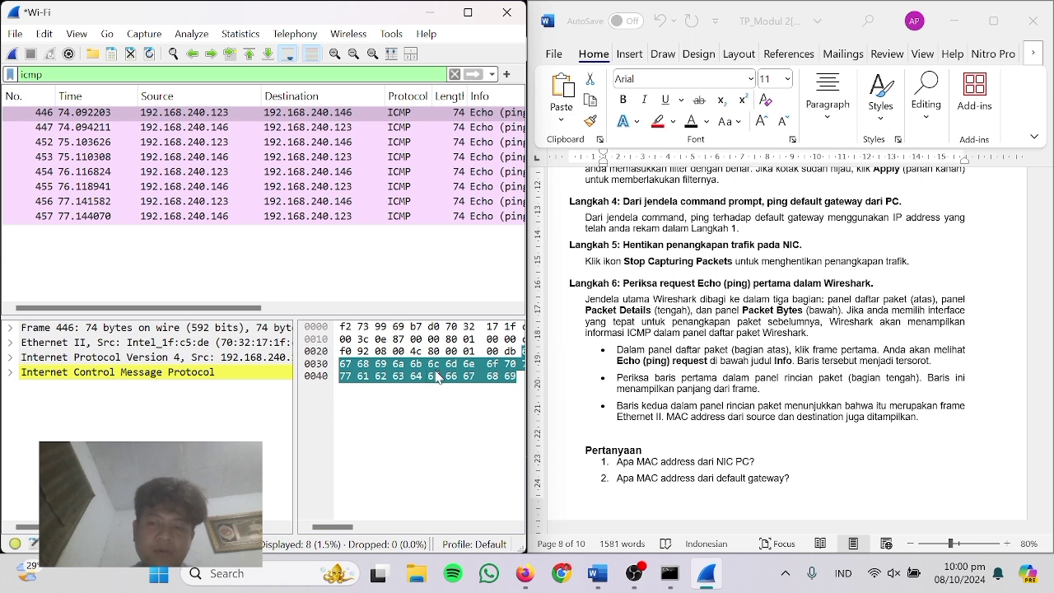
scroll(701, 297, "down", 1)
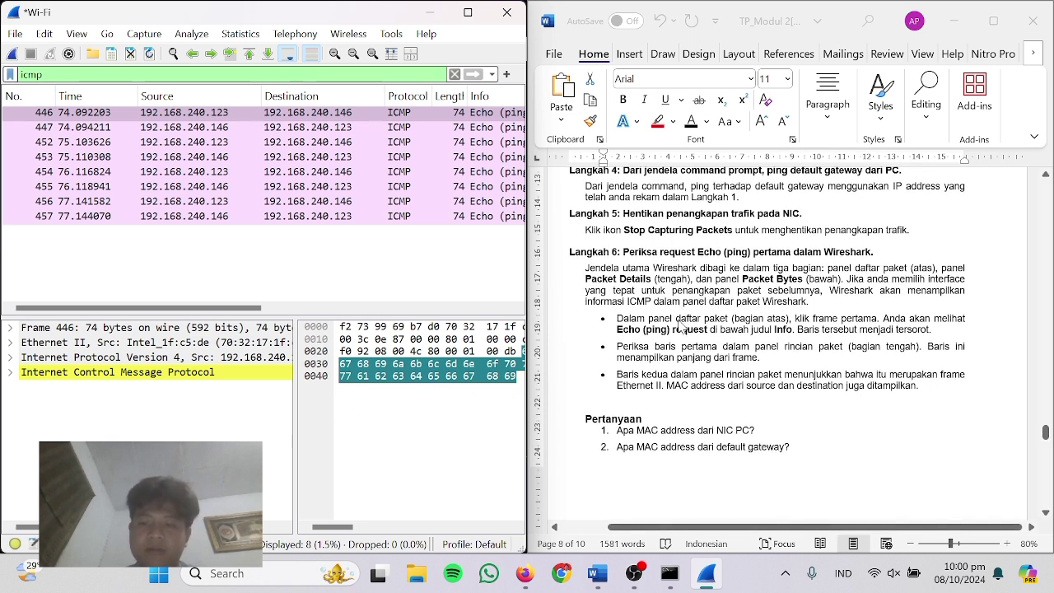
scroll(680, 326, "down", 1)
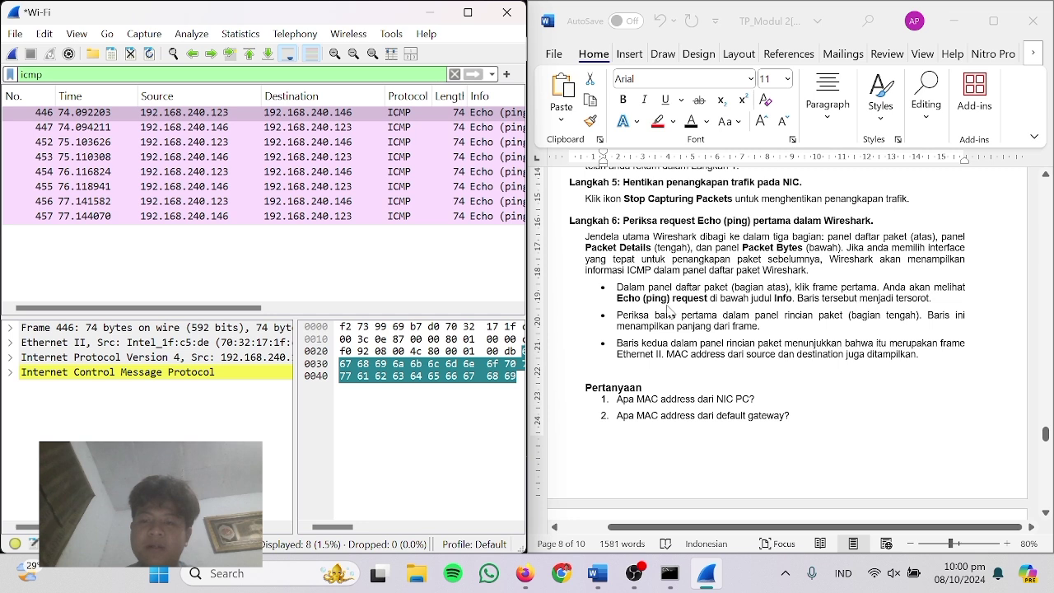
left_click(369, 114)
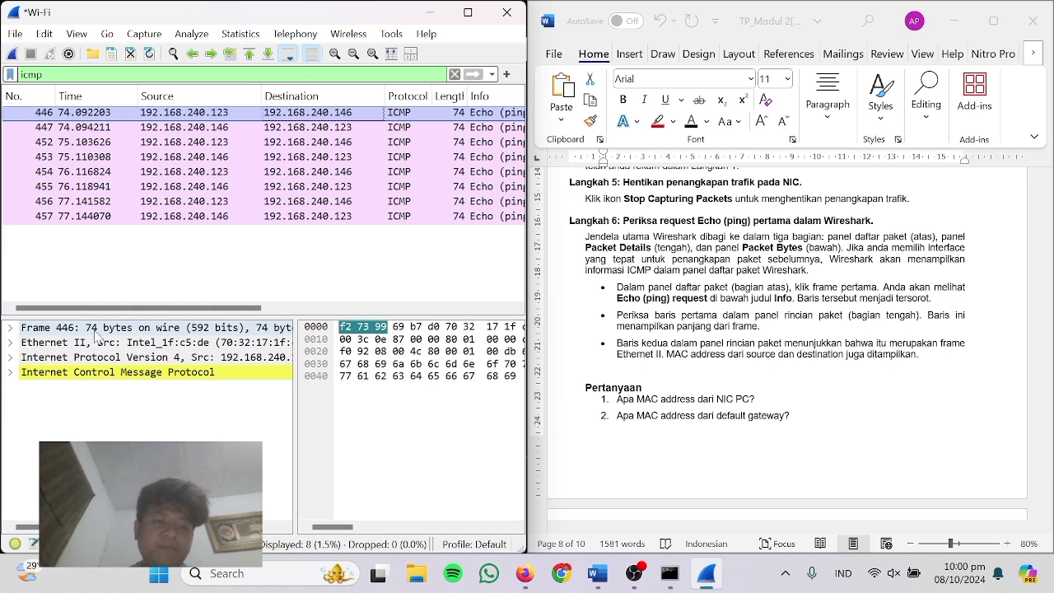
left_click(11, 358)
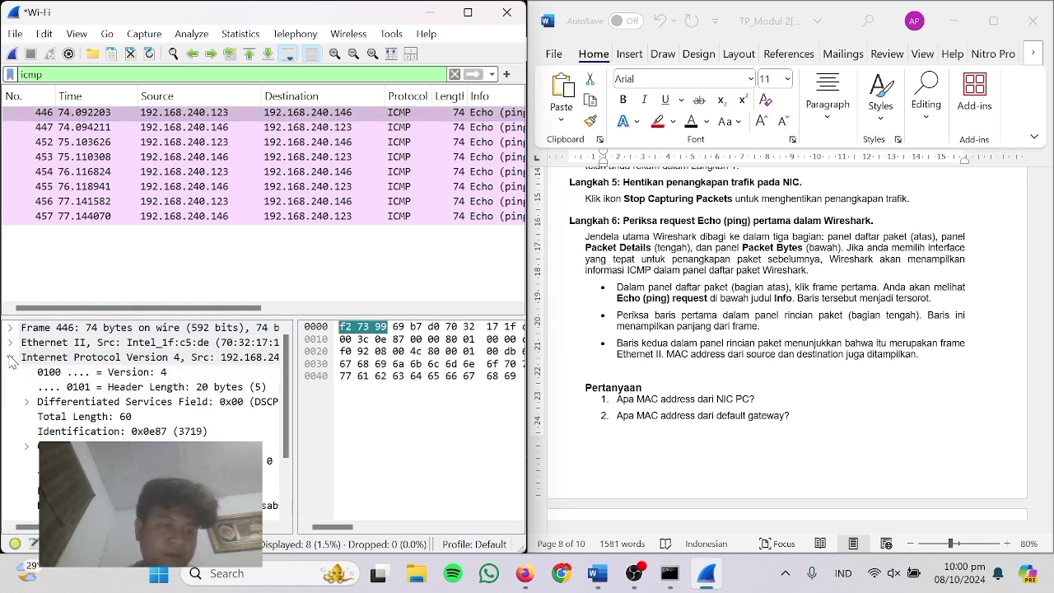
left_click(11, 357)
left_click(10, 342)
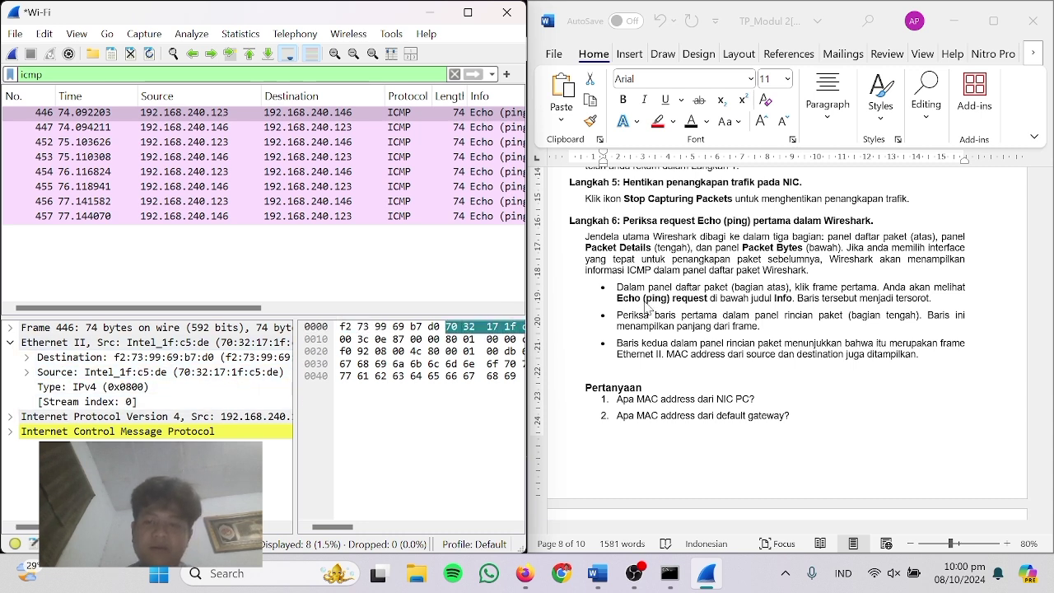
scroll(646, 305, "down", 1)
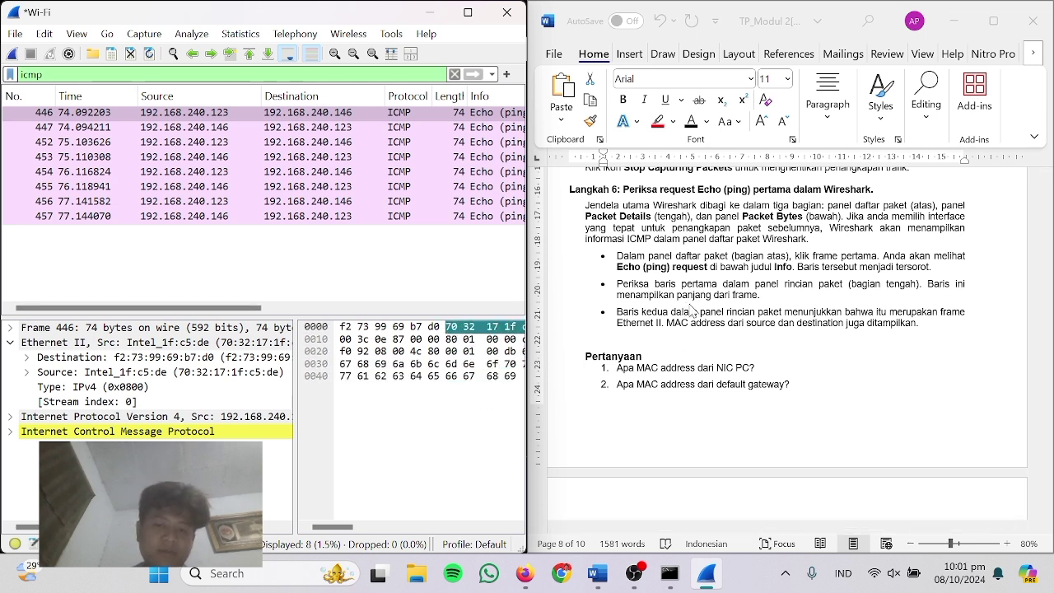
scroll(692, 311, "down", 2)
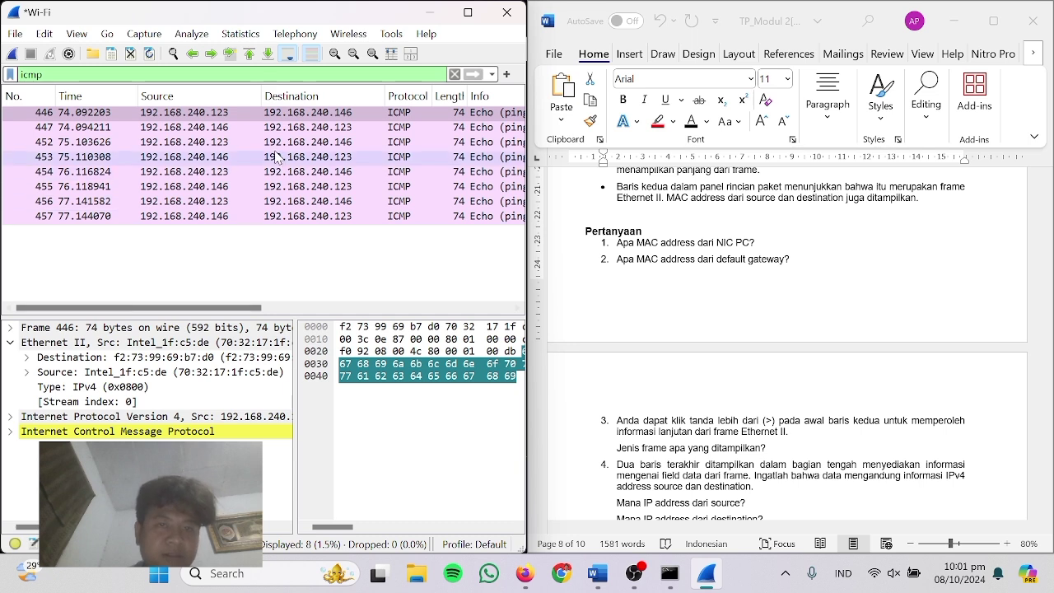
left_click(145, 370)
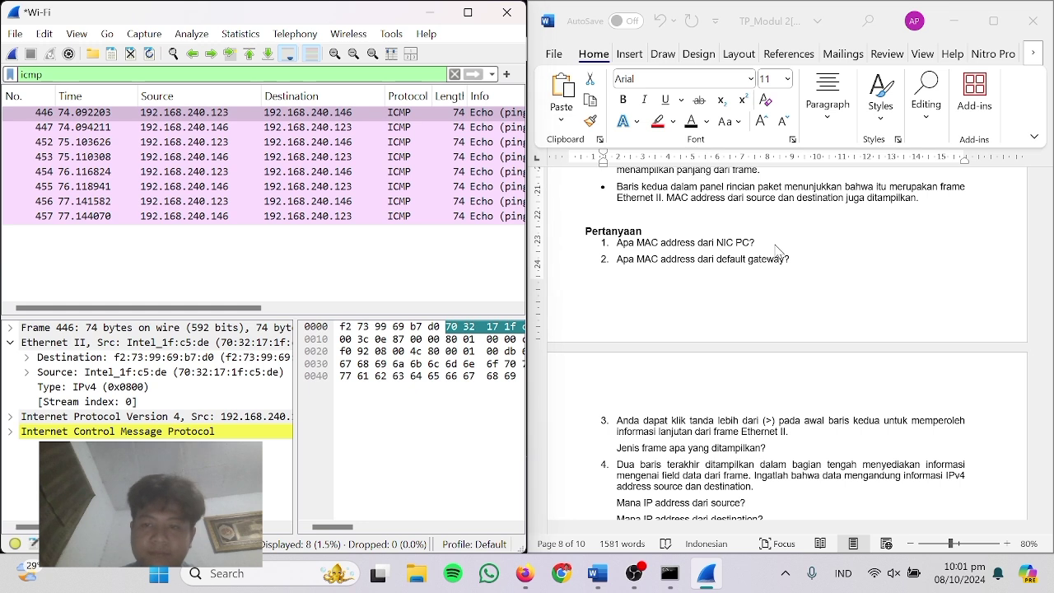
Answer Pertanyaan question 1 about the PC NIC's MAC address with F2:73:99:69:b7:d0 on an unnumbered line beneath it.
left_click(775, 245)
key("Return")
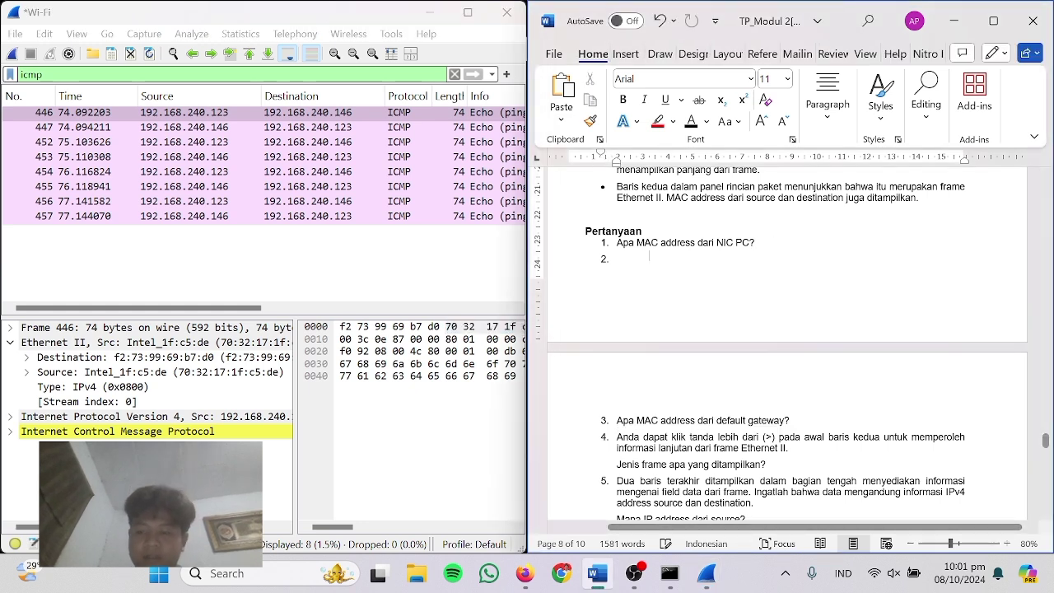
key("BackSpace")
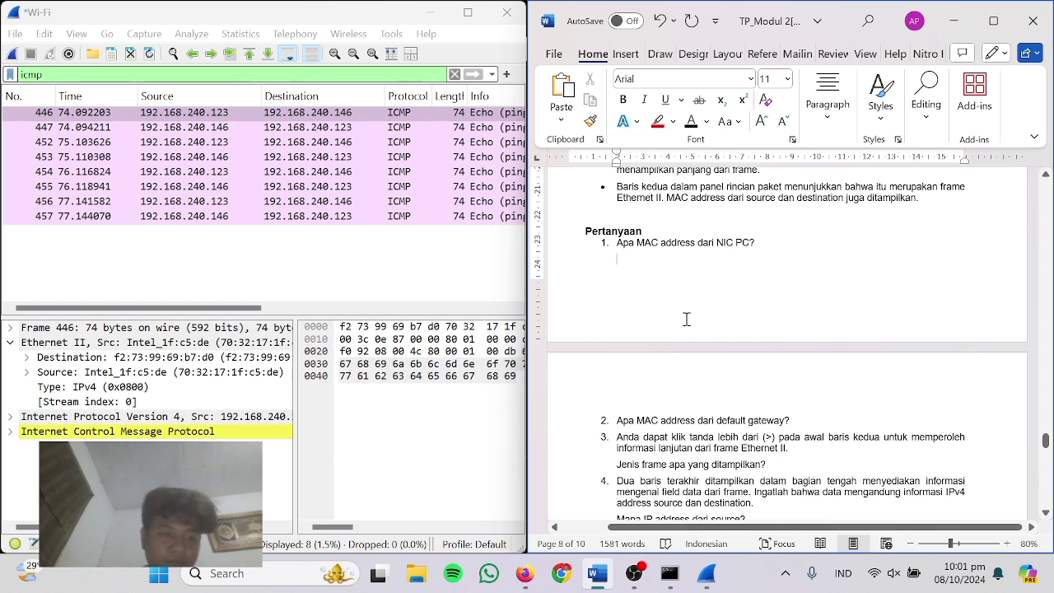
type("f")
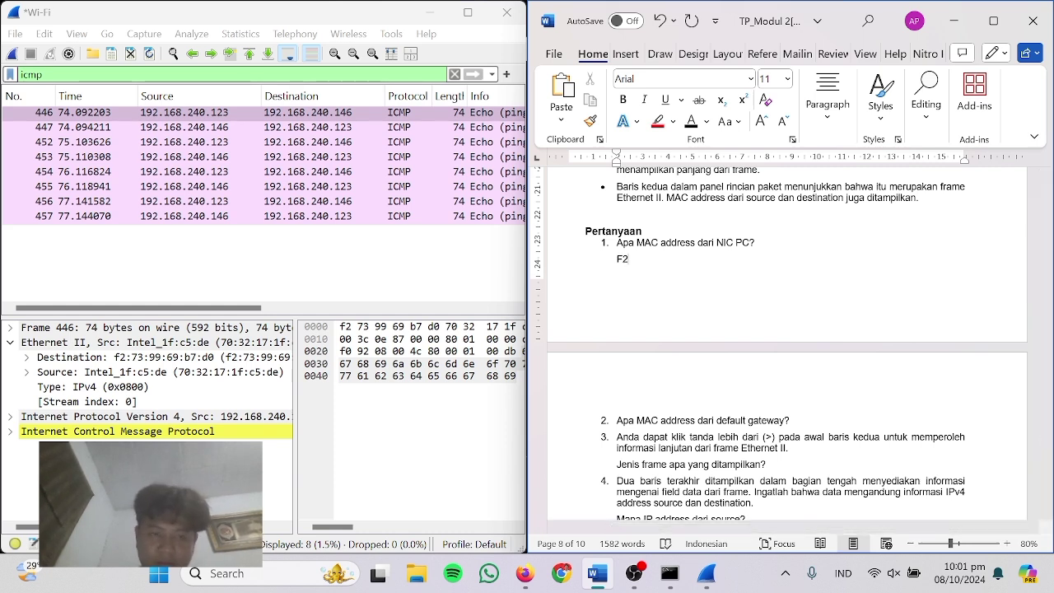
type("f")
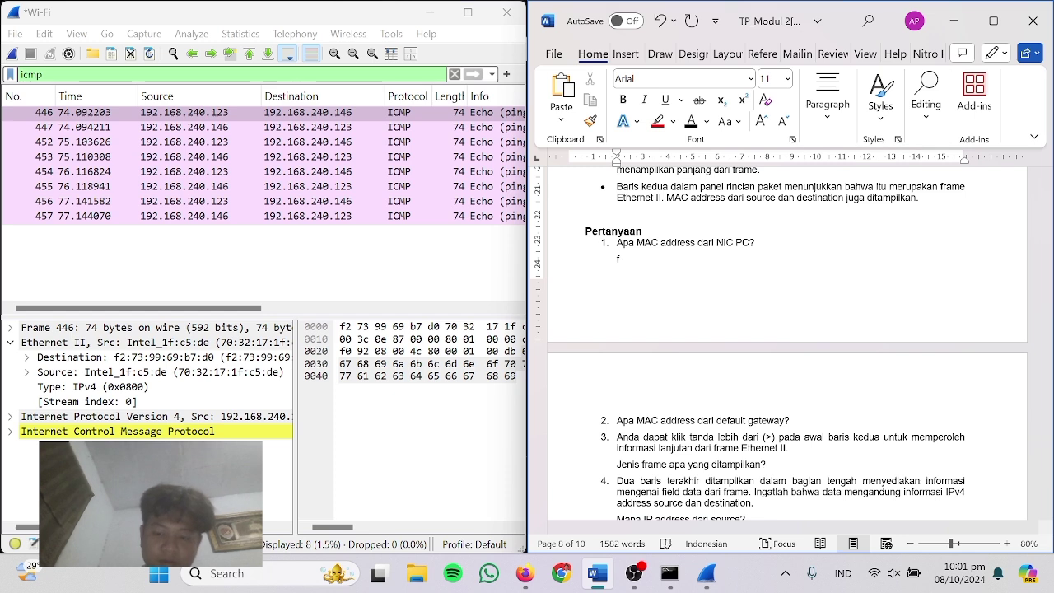
type("2:")
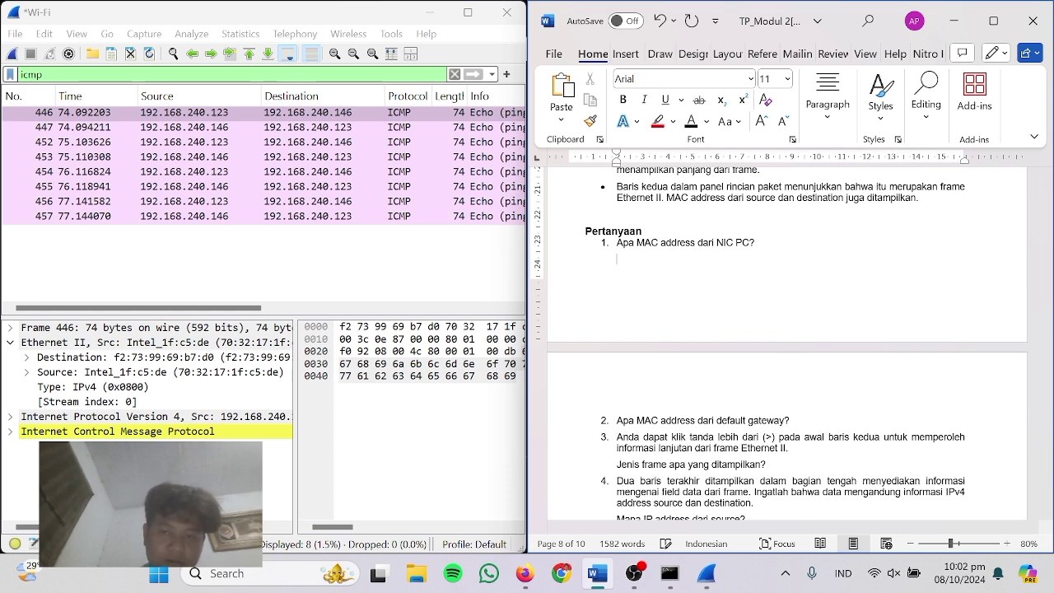
type("2:")
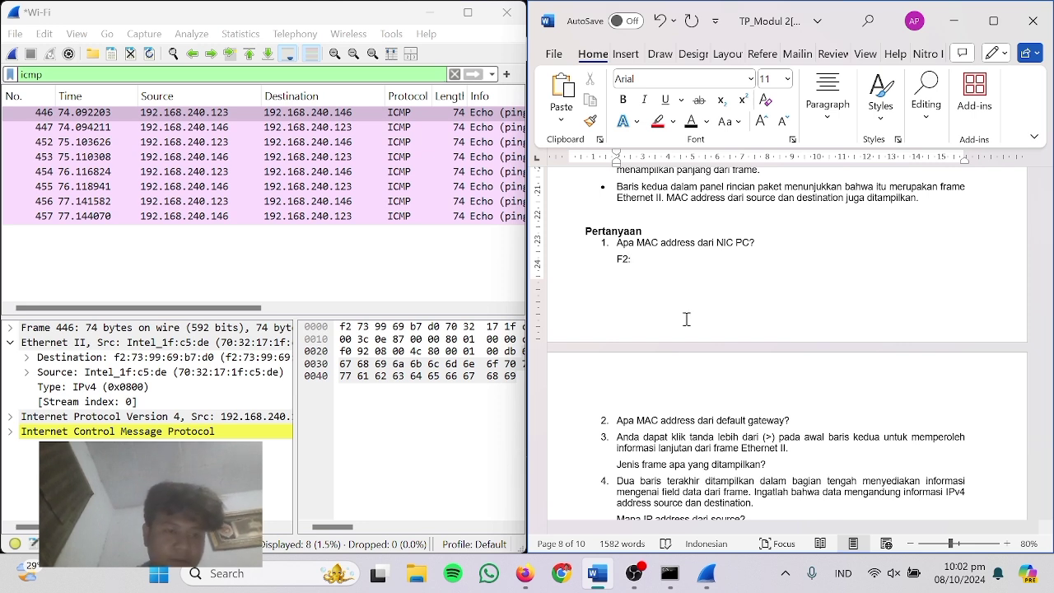
type("73:")
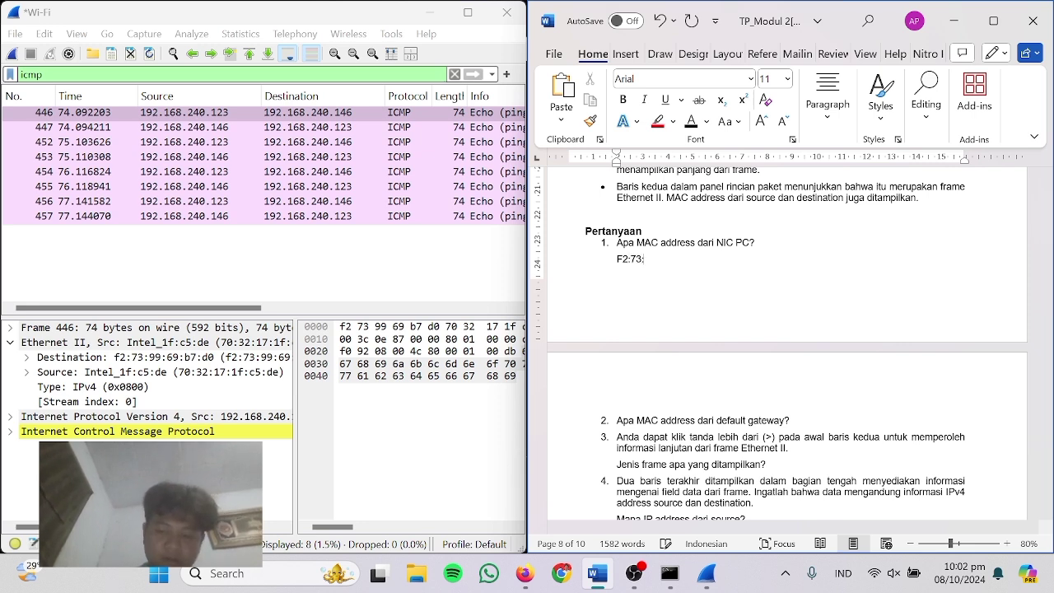
type("9")
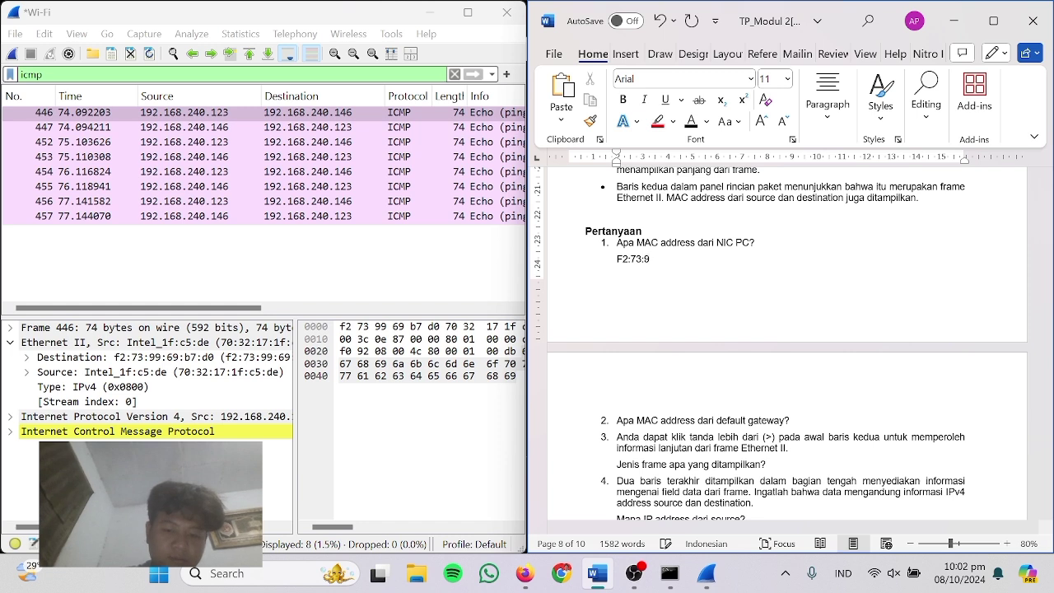
type("9:69")
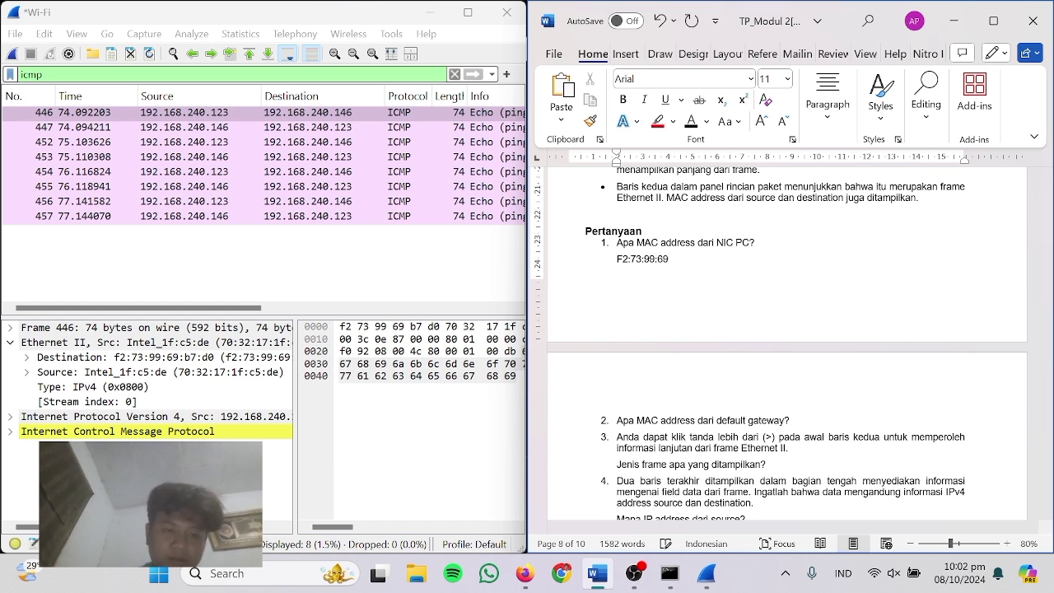
type(":b7:")
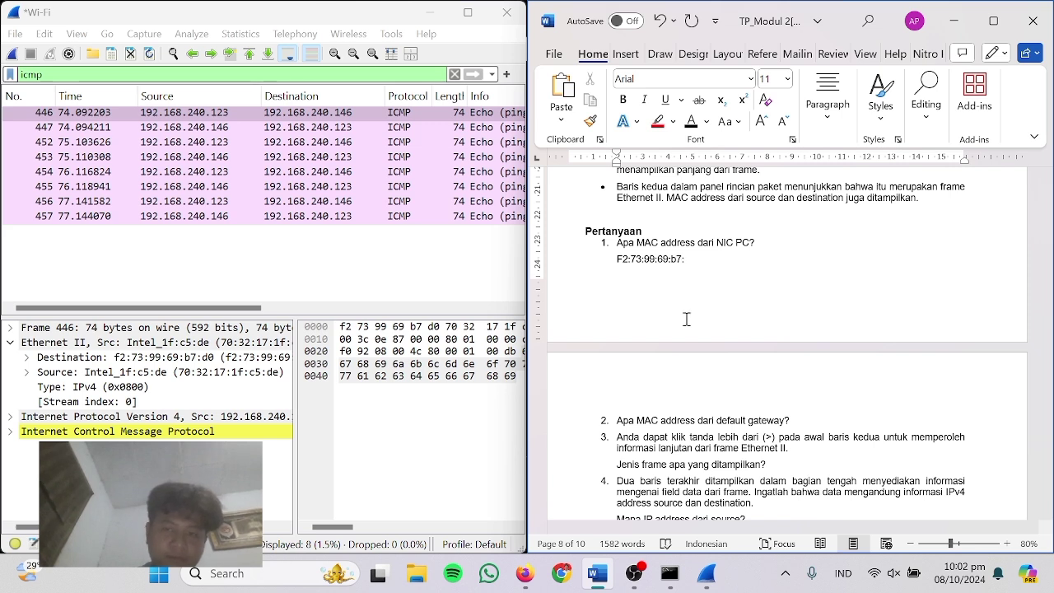
type("d0")
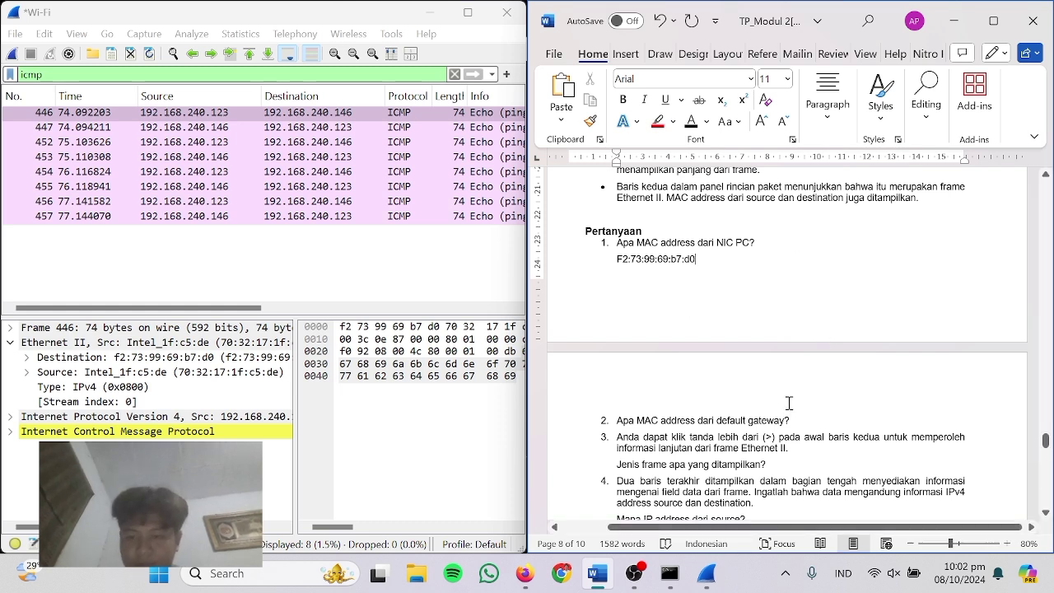
Answer question 2 about the default gateway's MAC address with F2:73:99:69:b7:d0 on an unnumbered, indented line beneath it.
scroll(789, 402, "down", 3)
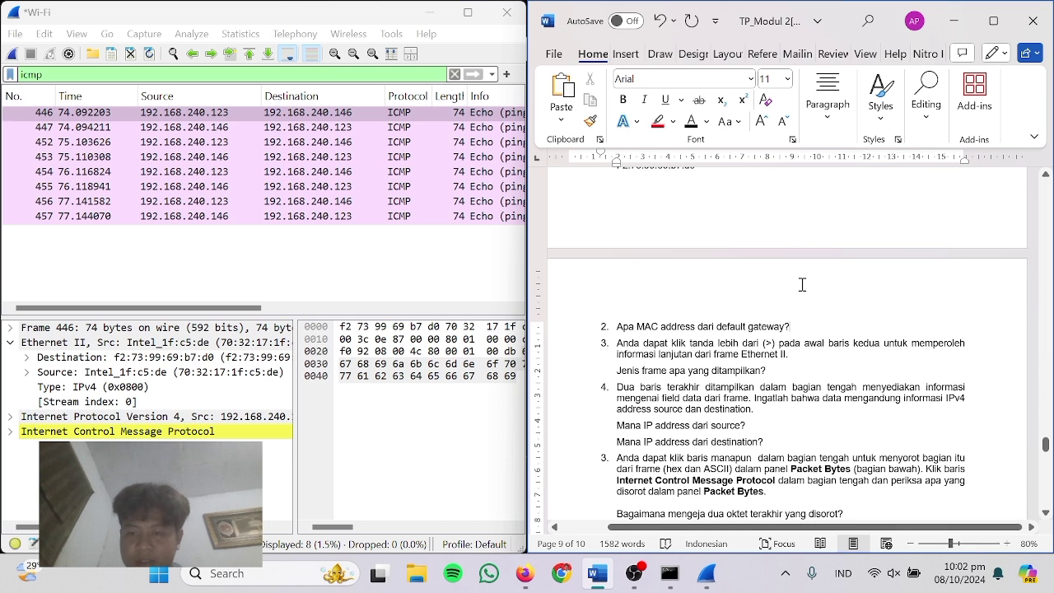
key("Return")
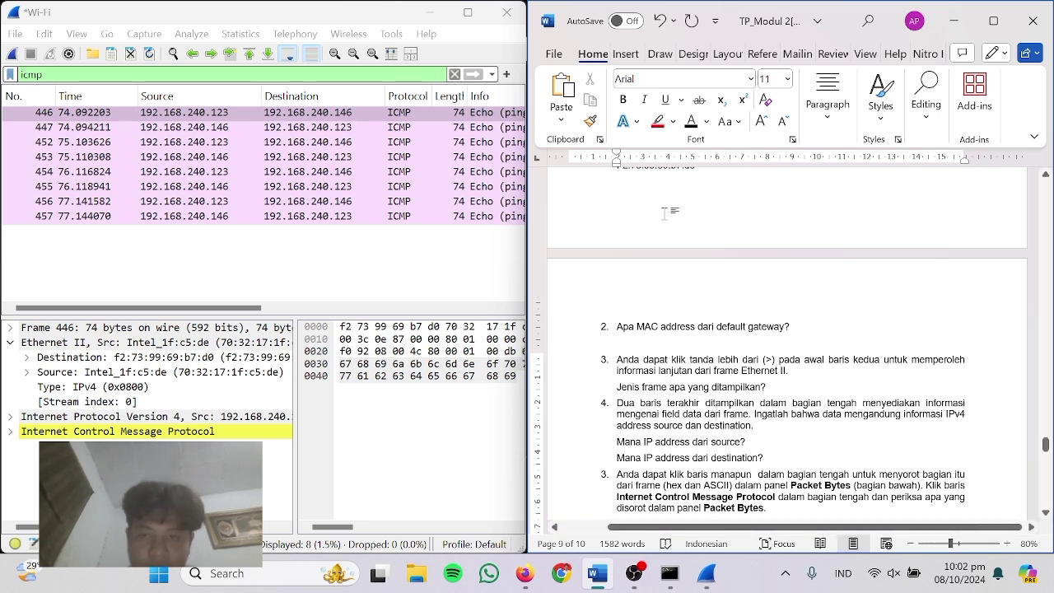
scroll(786, 370, "up", 2)
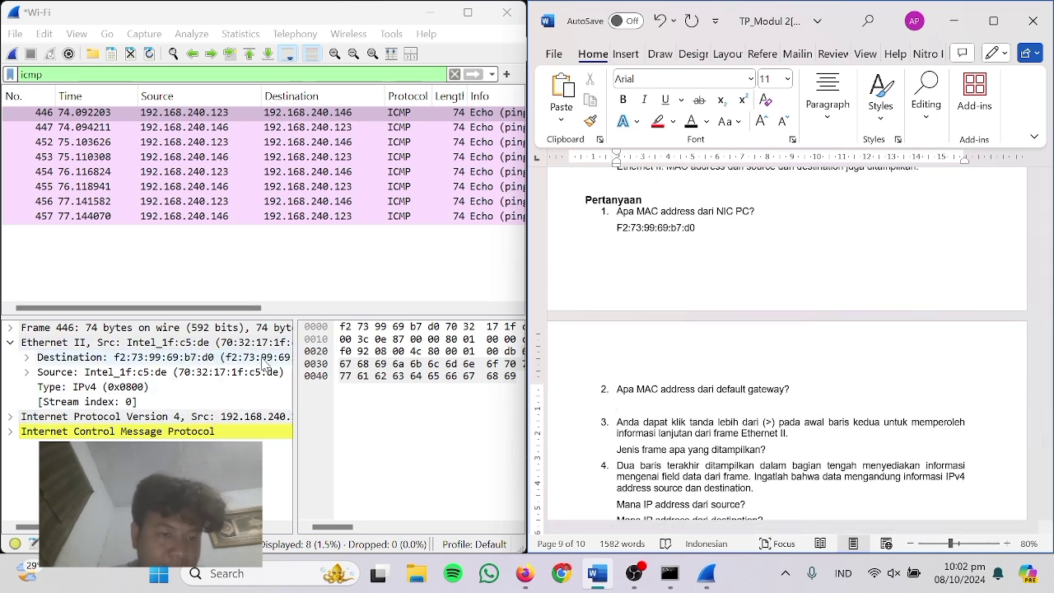
left_click_drag(713, 233, 608, 233)
scroll(644, 301, "down", 5)
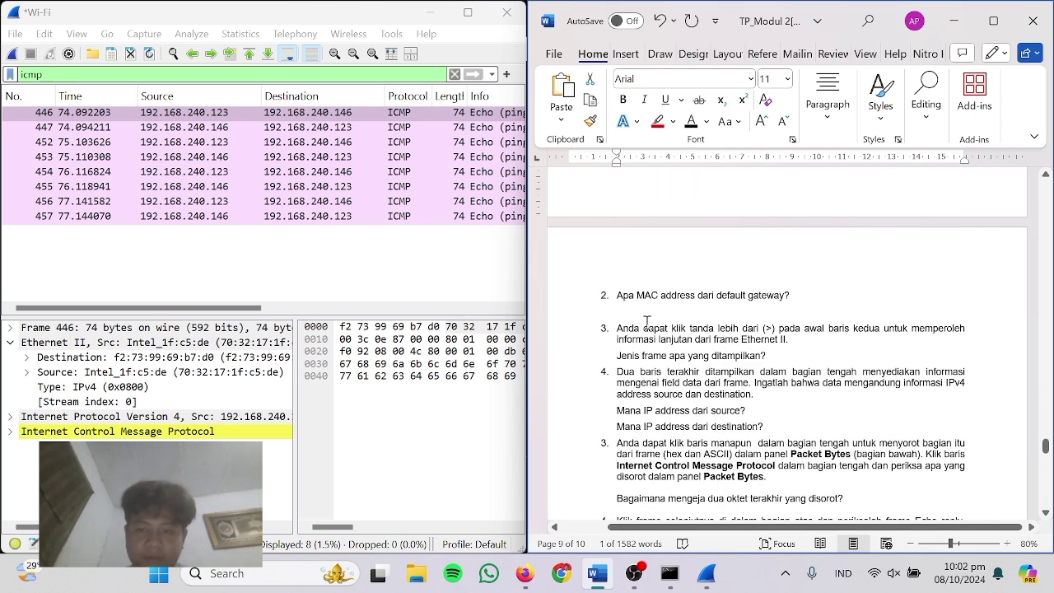
scroll(644, 304, "up", 2)
left_click(644, 313)
type("F2:73:99:69:b7:d0")
left_click(595, 318)
key("BackSpace")
key("Tab")
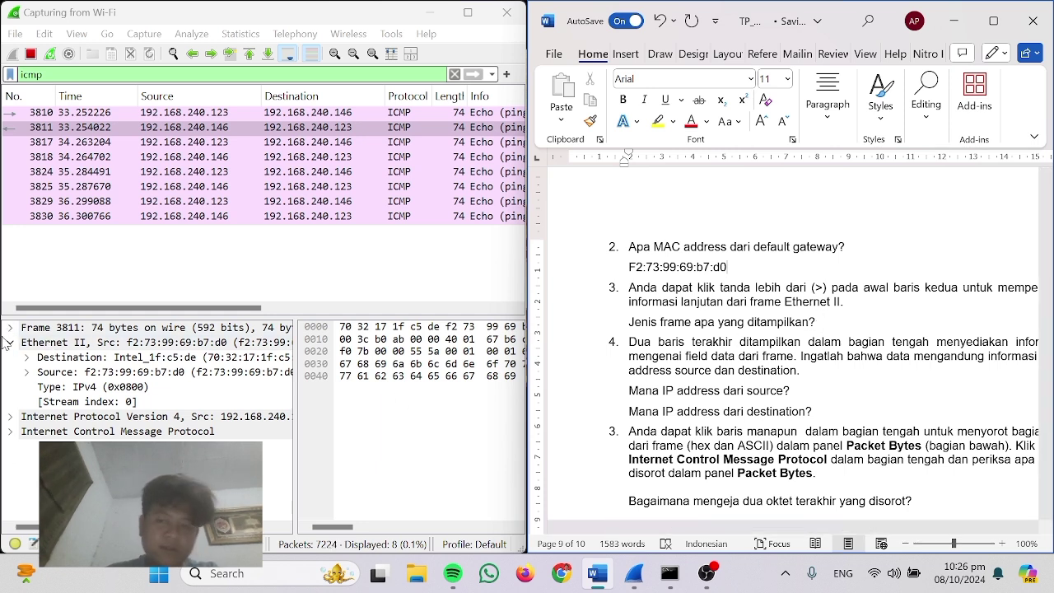
Answer the question about the displayed frame type in item 3 with Ipv4(0x0800) on the same line.
left_click(830, 320)
type("IP")
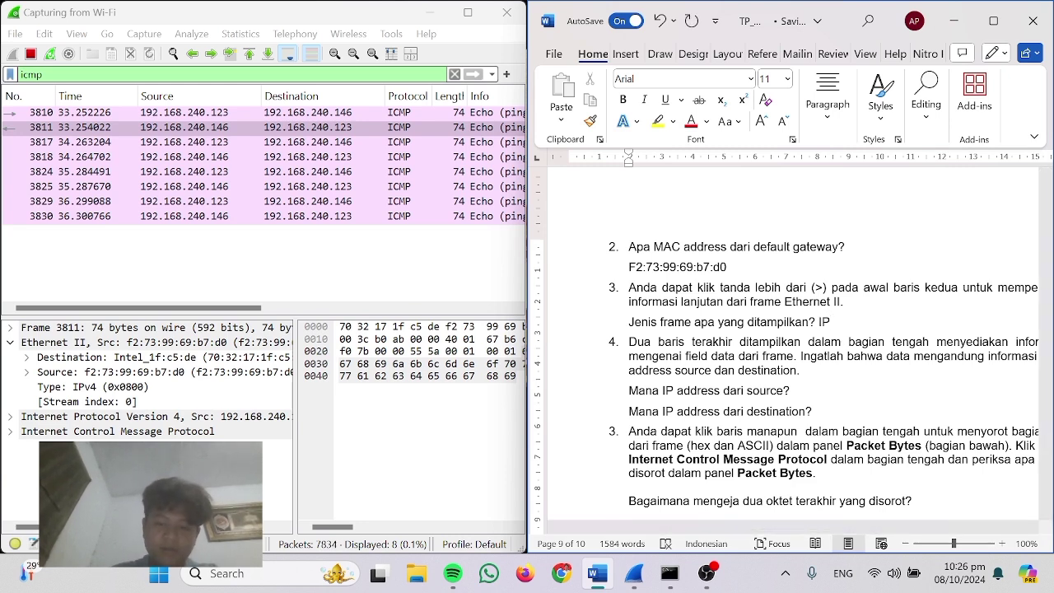
type("v4(0x0")
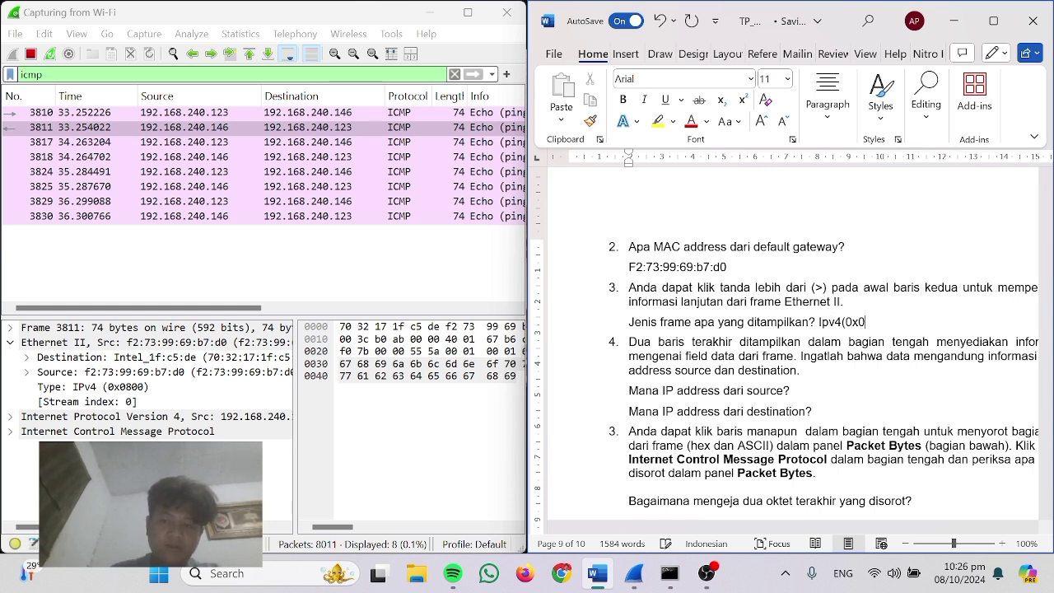
type("800")
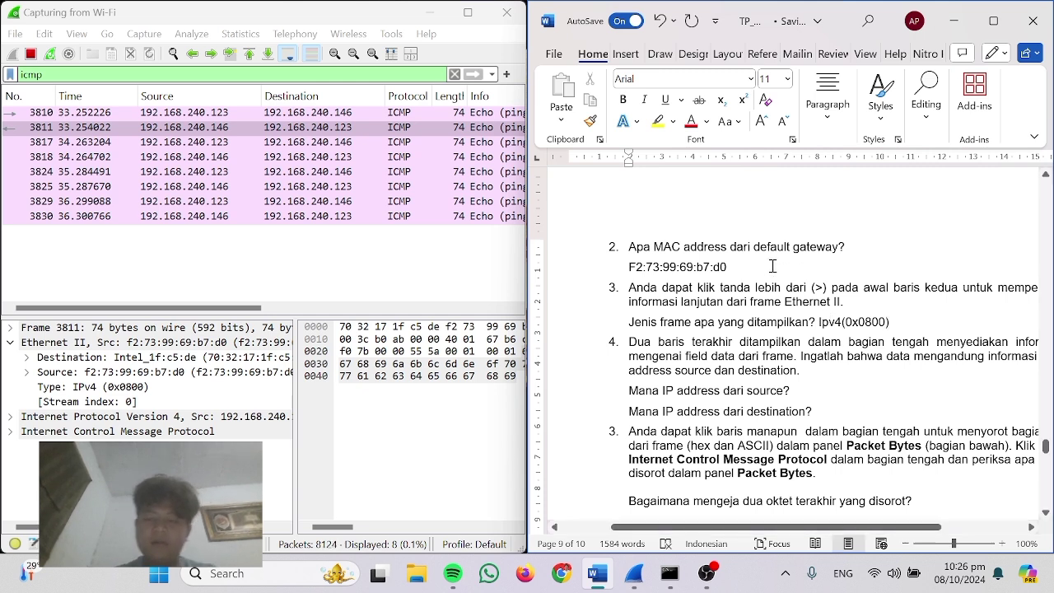
Answer the source IP address question in item 4 with 192.168.240.123 on the same line.
scroll(830, 321, "down", 1)
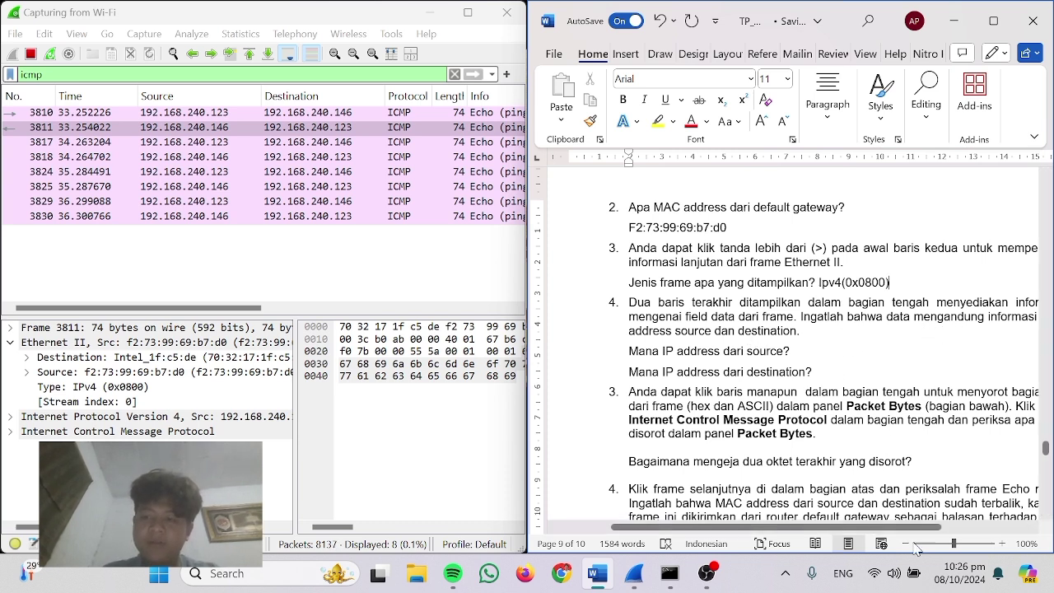
mouse_move(939, 527)
left_mouse_down()
mouse_move(989, 529)
mouse_move(916, 529)
mouse_move(935, 529)
left_mouse_up()
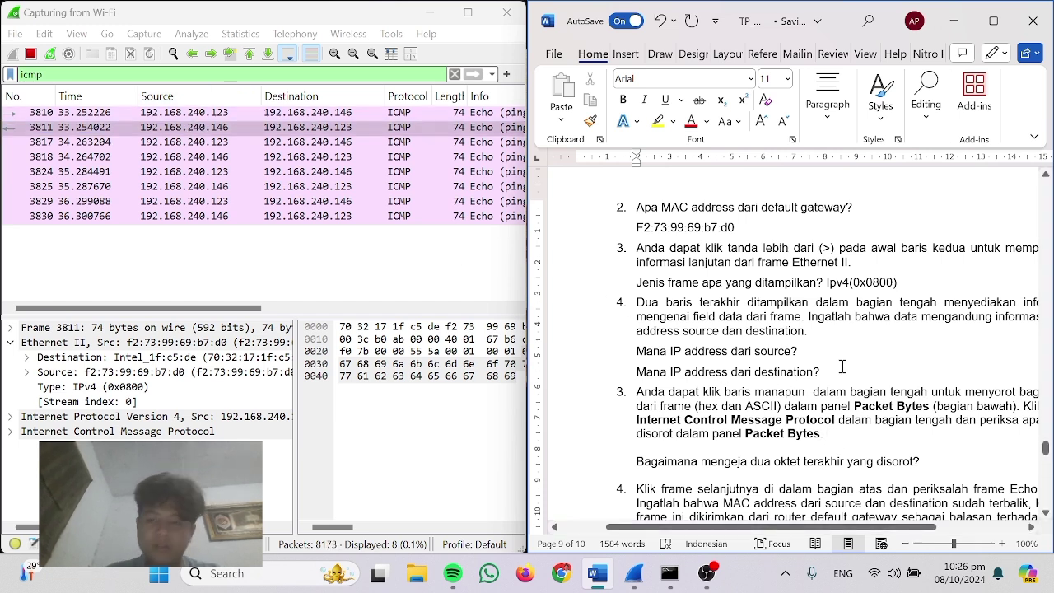
type("192")
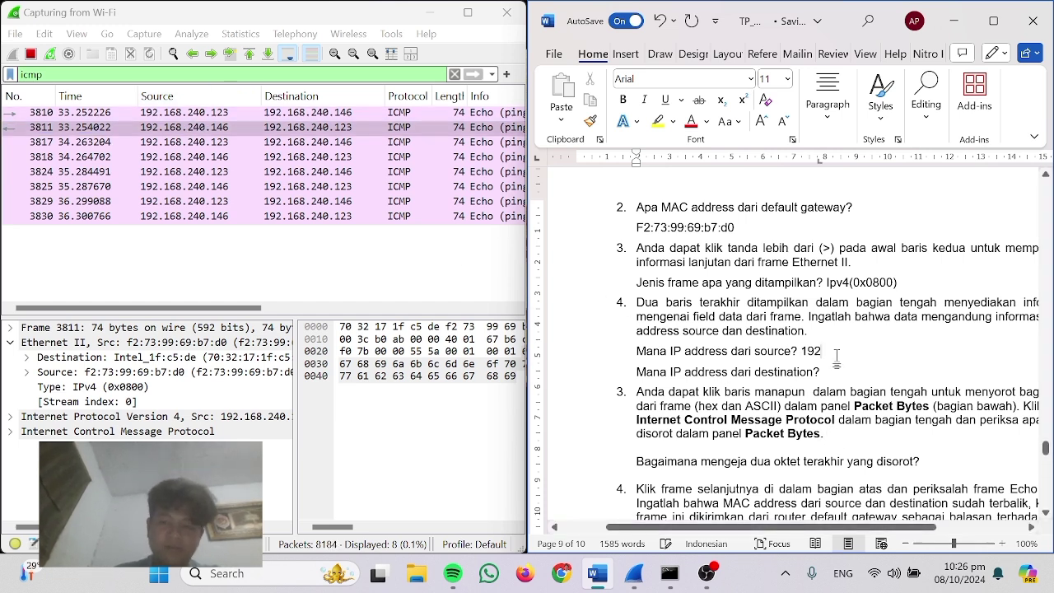
type(".168.240.123")
Answer the destination IP address question in item 4 with 192.168.240.146 on the same line.
left_click(857, 375)
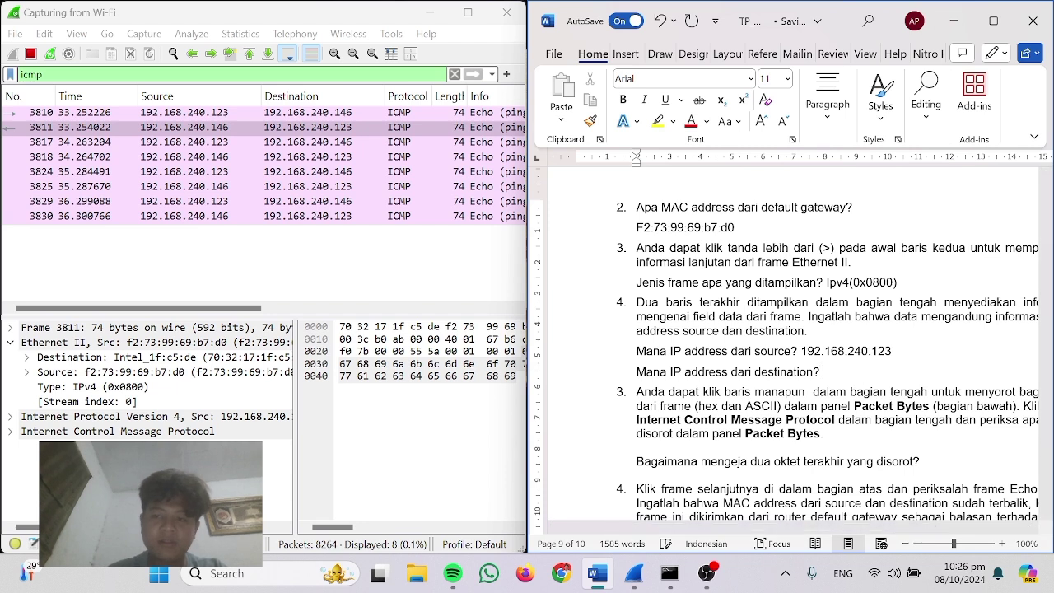
type("192.168.")
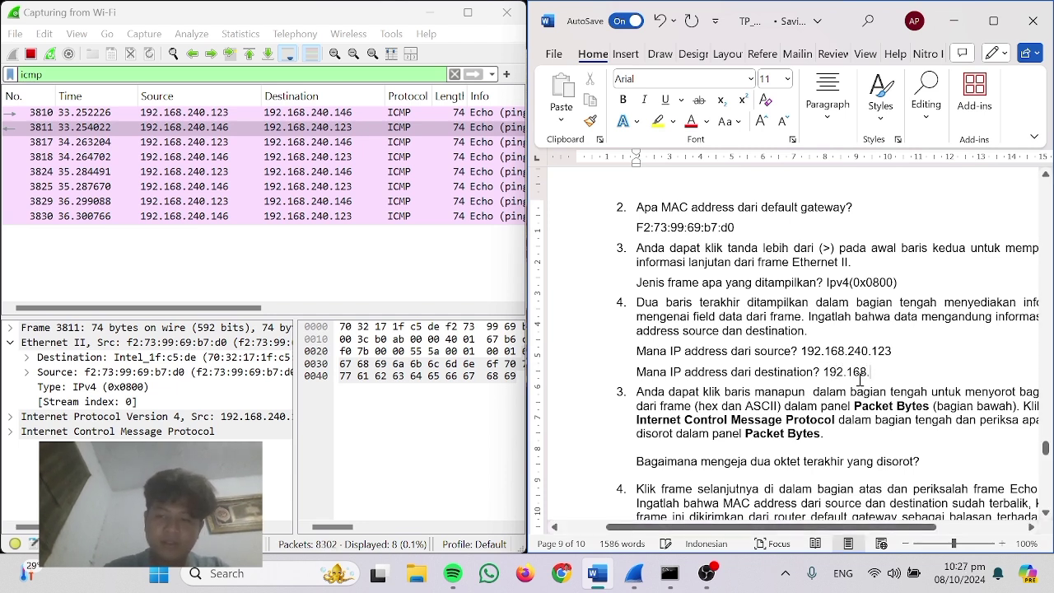
type("249.")
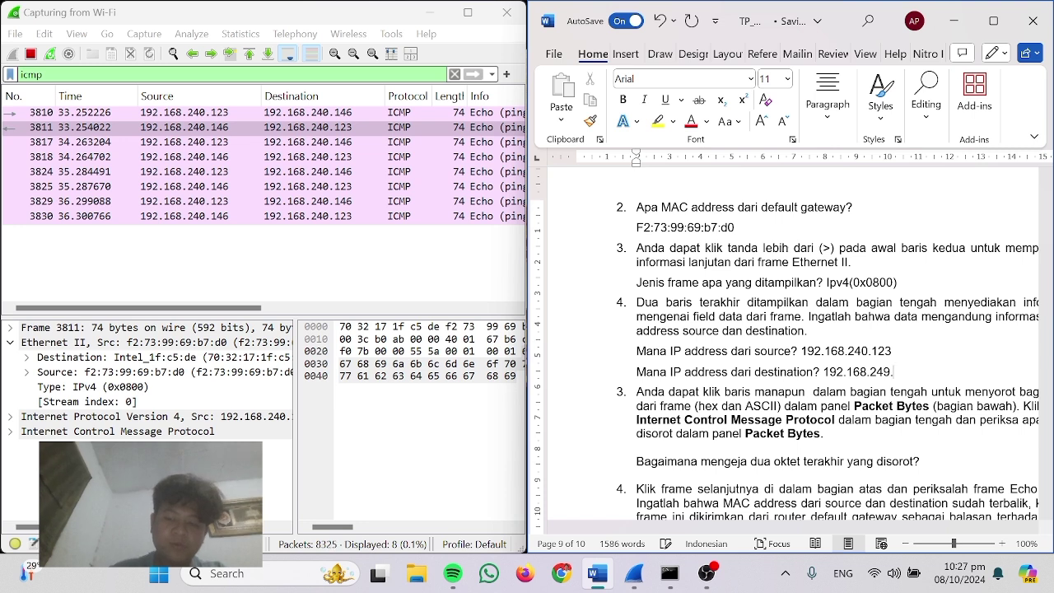
type("14")
key("BackSpace")
type("0.14")
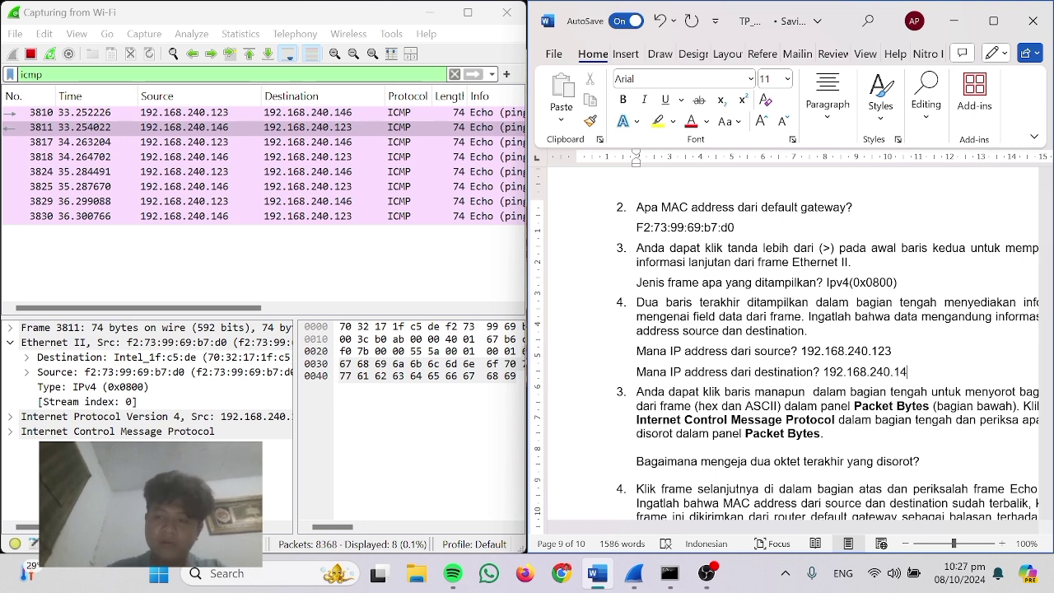
type("6")
Highlight frame 3811's Internet Control Message Protocol bytes, view their ASCII text, and answer the last-two-octets question with hi.
scroll(707, 341, "down", 2)
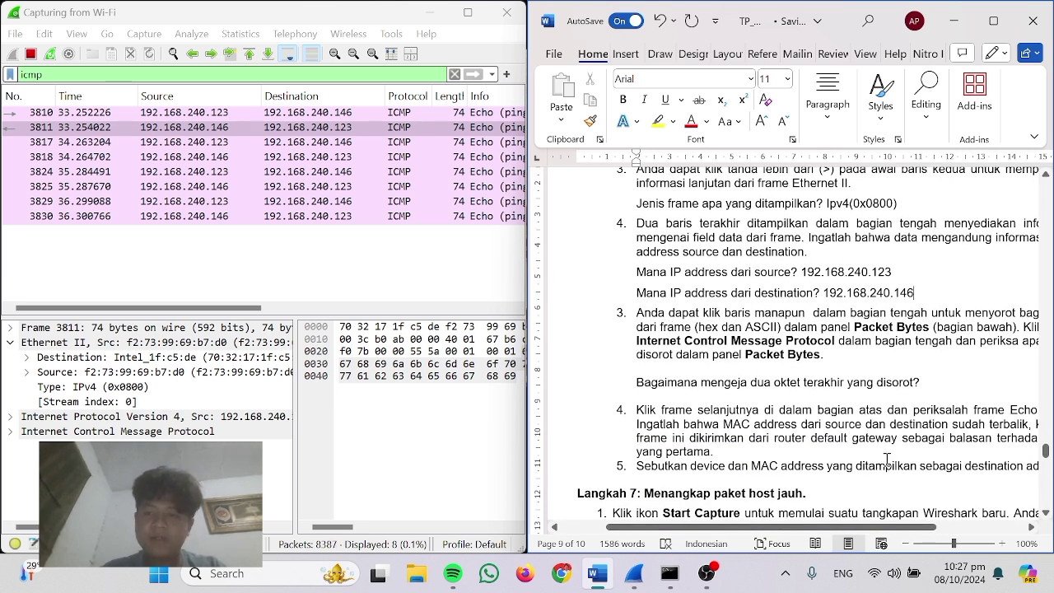
mouse_move(911, 533)
left_mouse_down()
mouse_move(960, 535)
mouse_move(926, 534)
left_mouse_up()
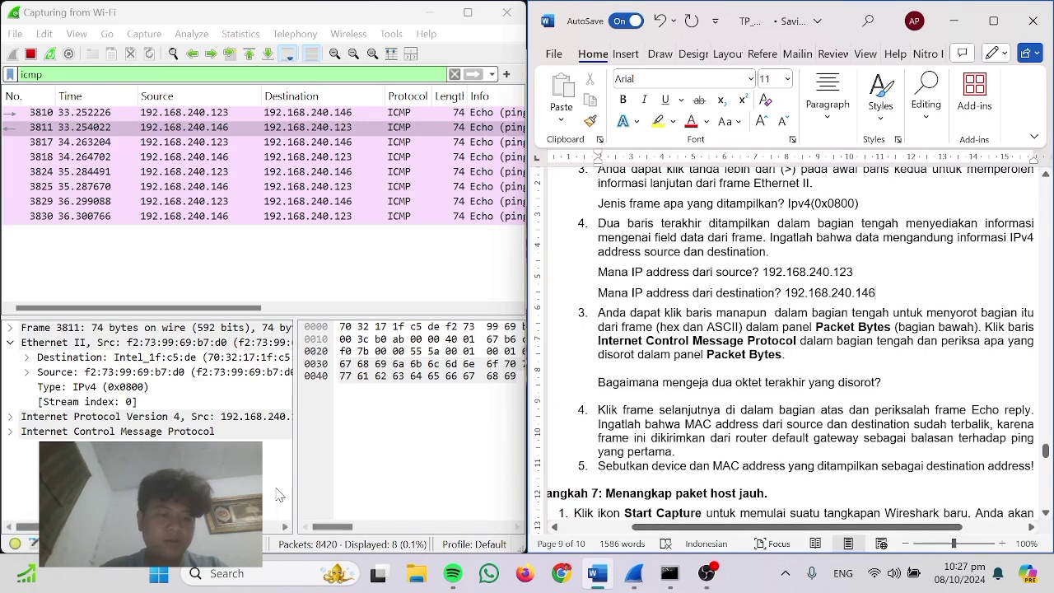
left_click(148, 431)
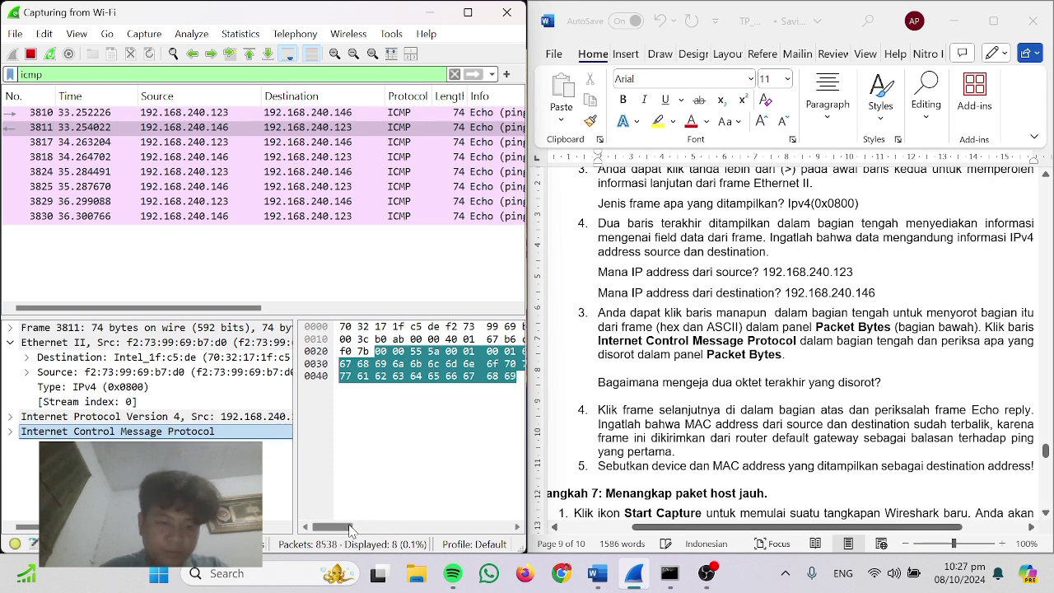
left_click_drag(334, 527, 492, 527)
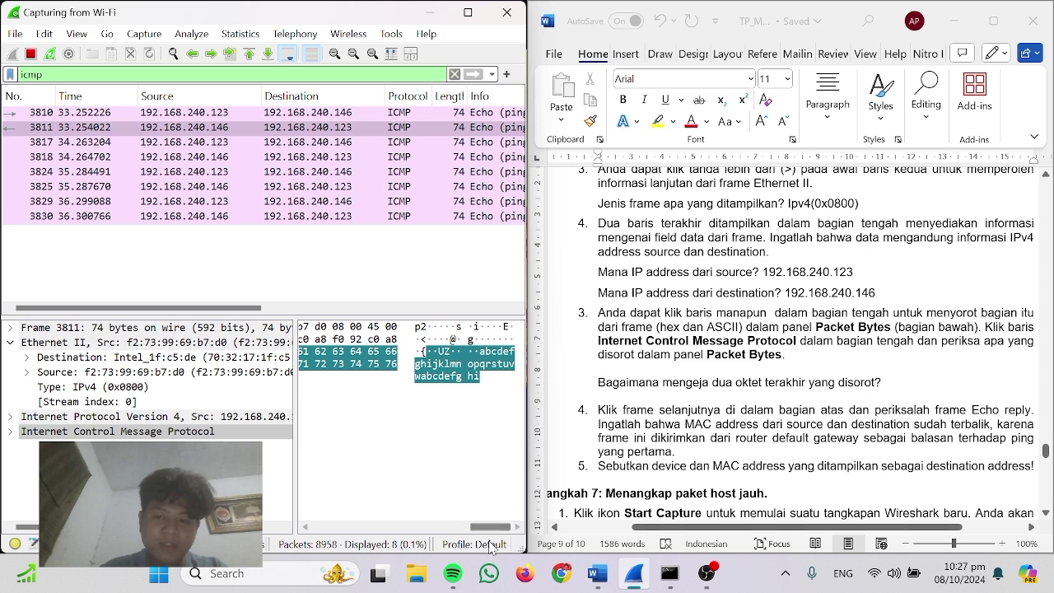
left_click(922, 382)
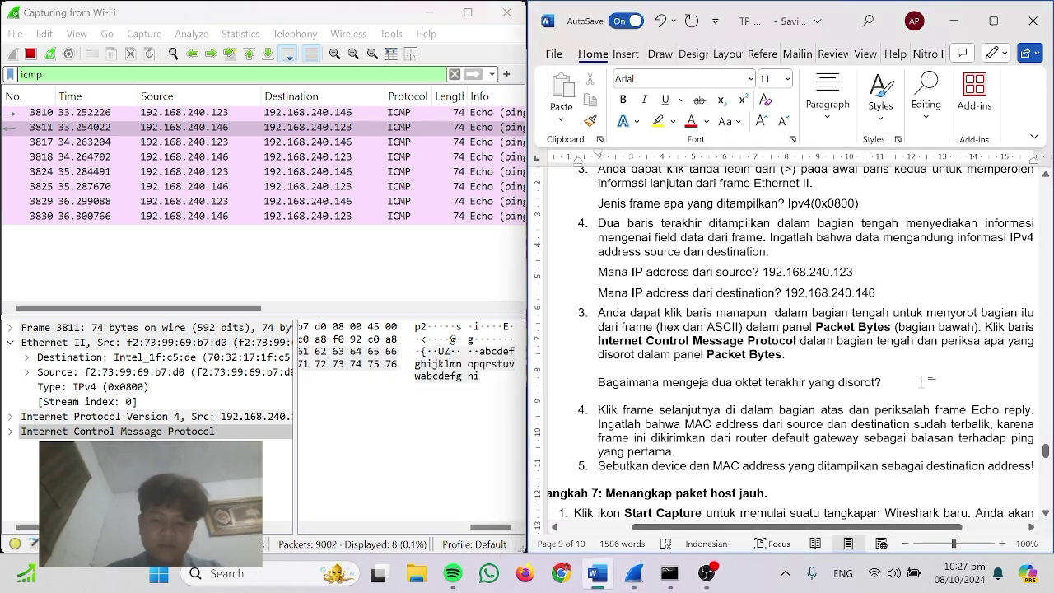
type("hi")
Select ICMP frame 3811 and answer item 5 about the destination device and MAC address with Intel_1f:c5:de on a new line beneath it.
scroll(773, 350, "down", 3)
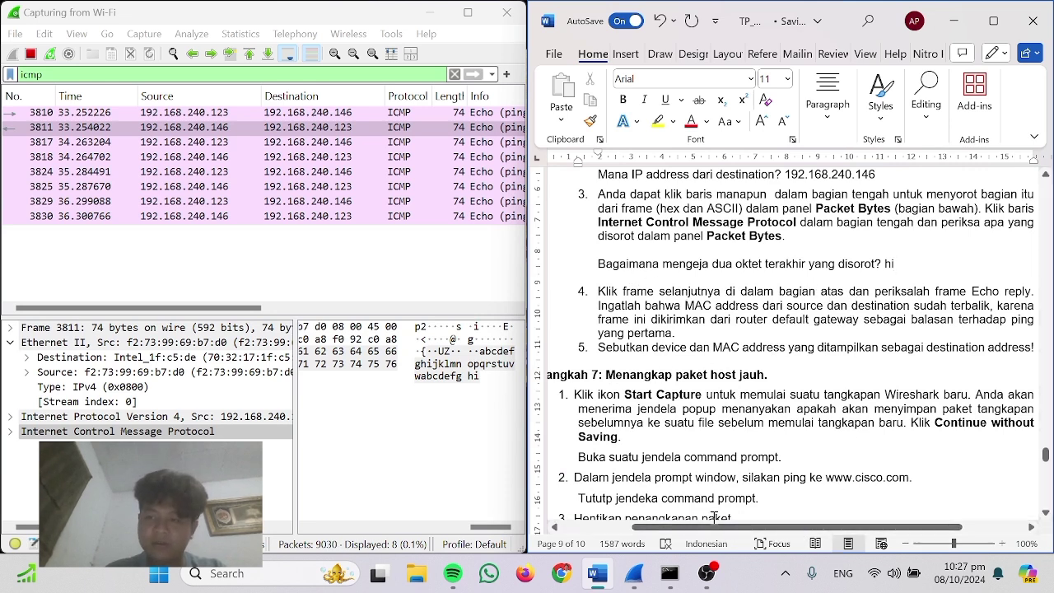
left_click_drag(708, 527, 642, 527)
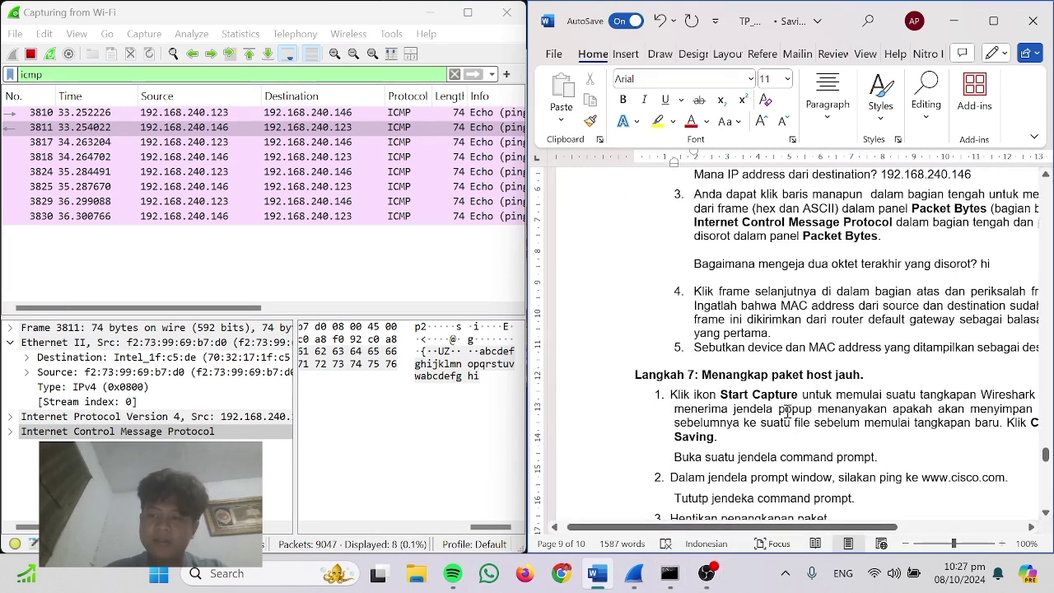
left_click_drag(668, 531, 693, 531)
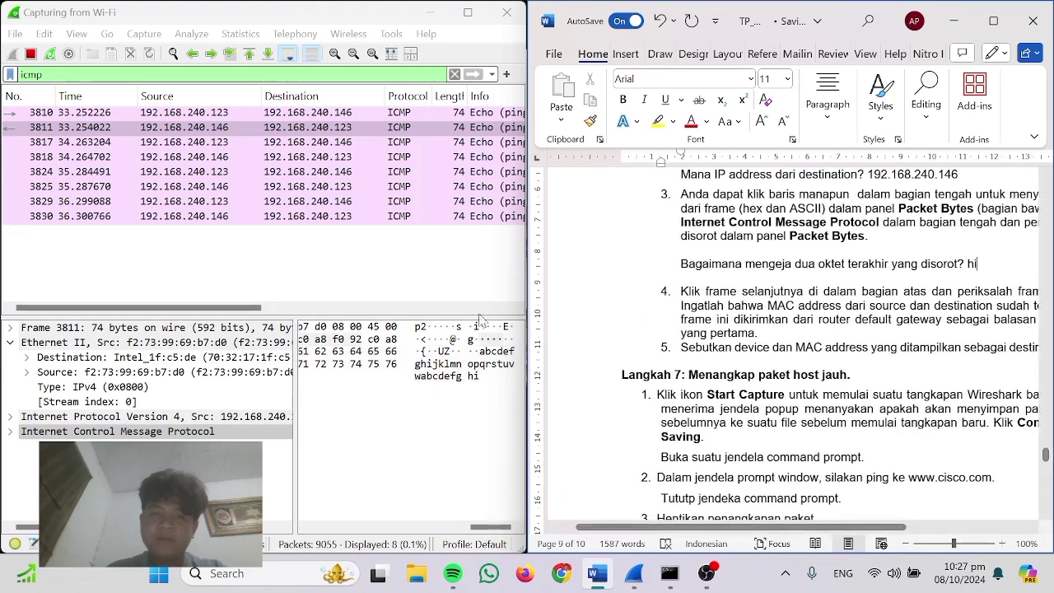
left_click(288, 126)
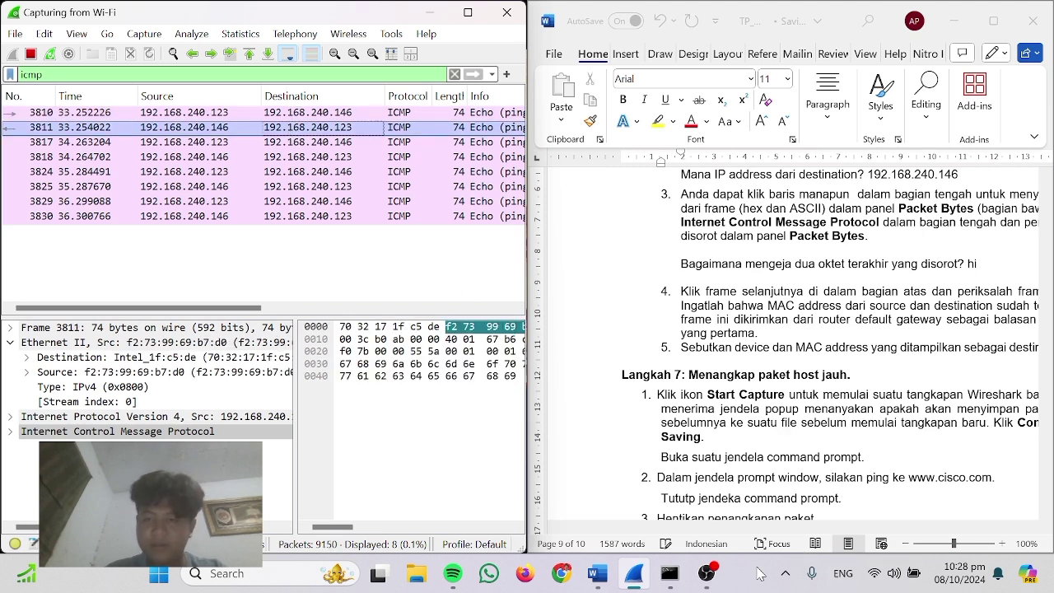
left_click(709, 533)
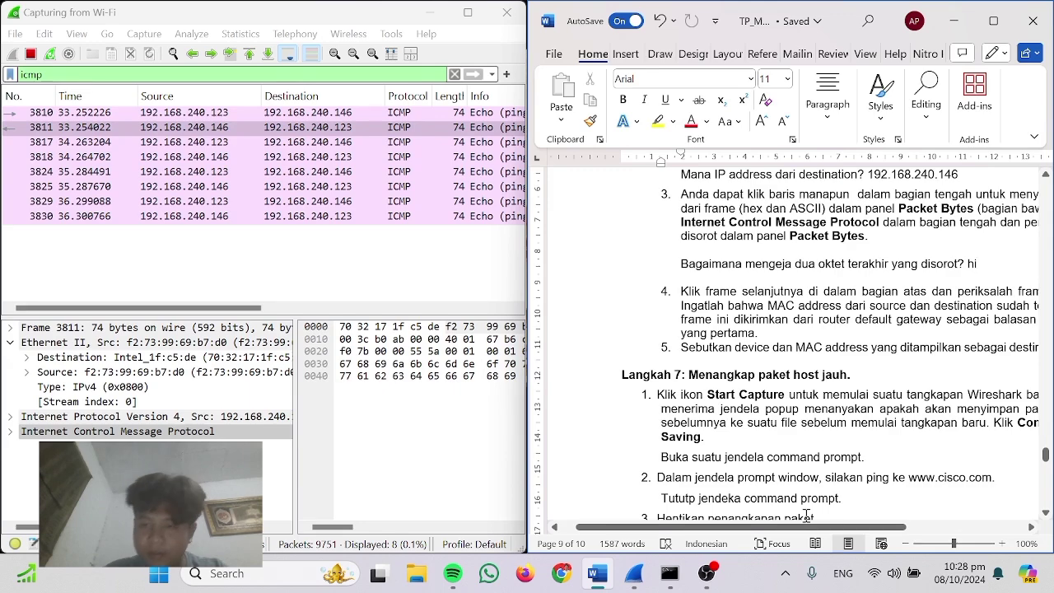
left_click_drag(819, 531, 941, 539)
left_click(991, 357)
key("Return")
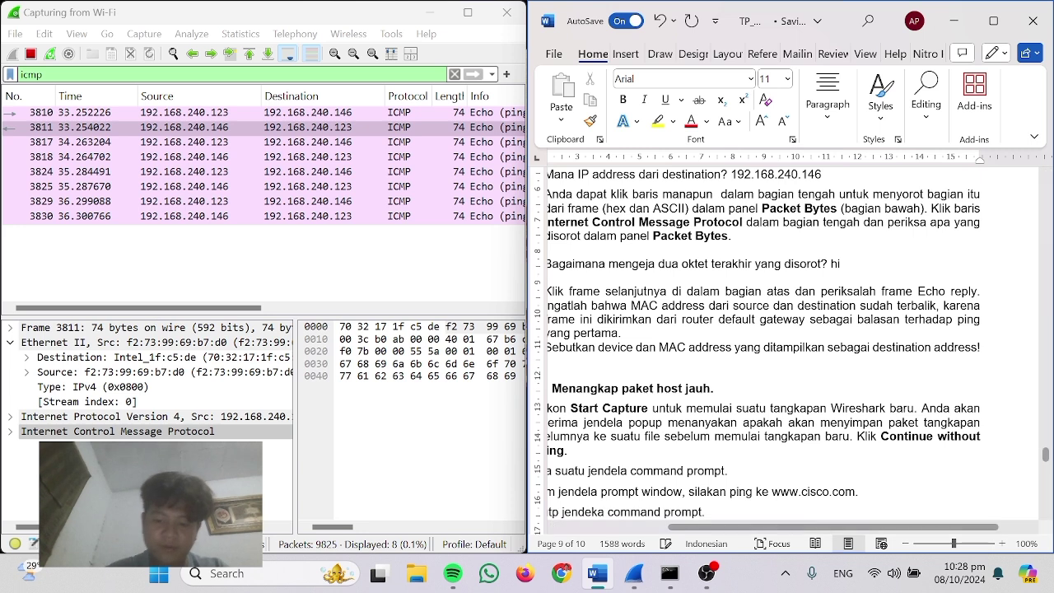
type("Intel")
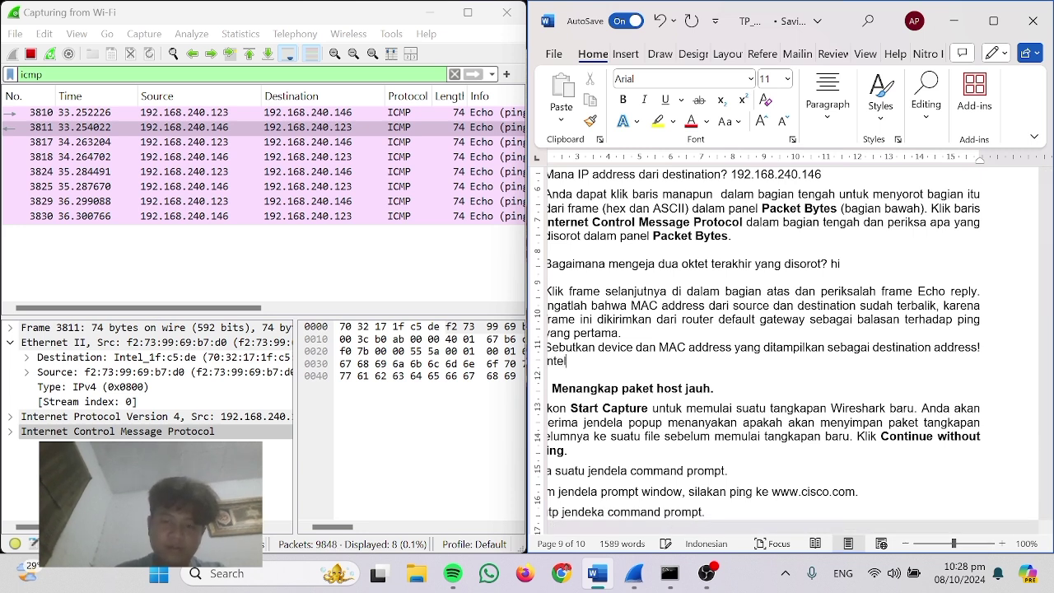
type("_1f")
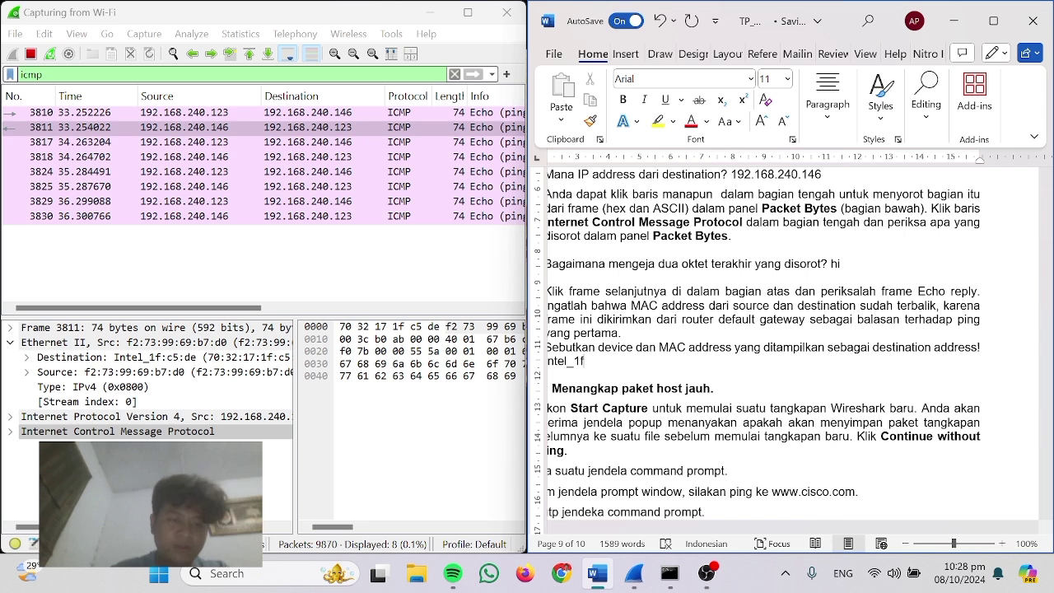
type(":c5:de")
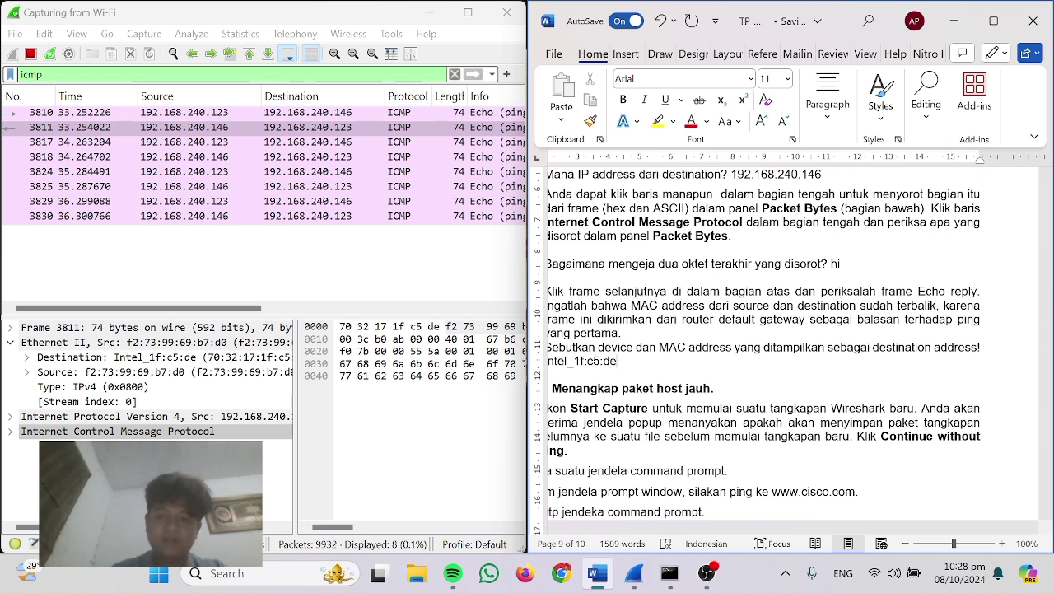
Stop the running Wi-Fi capture and start a new one without saving the captured packets.
left_click_drag(970, 534, 866, 533)
scroll(758, 346, "down", 2)
scroll(758, 346, "down", 2)
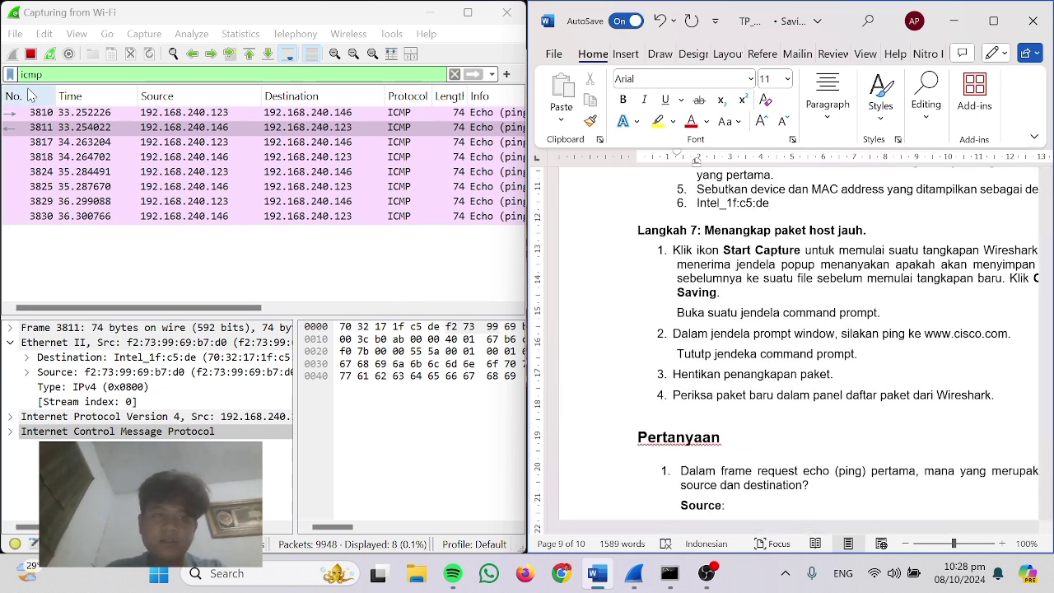
left_click(31, 54)
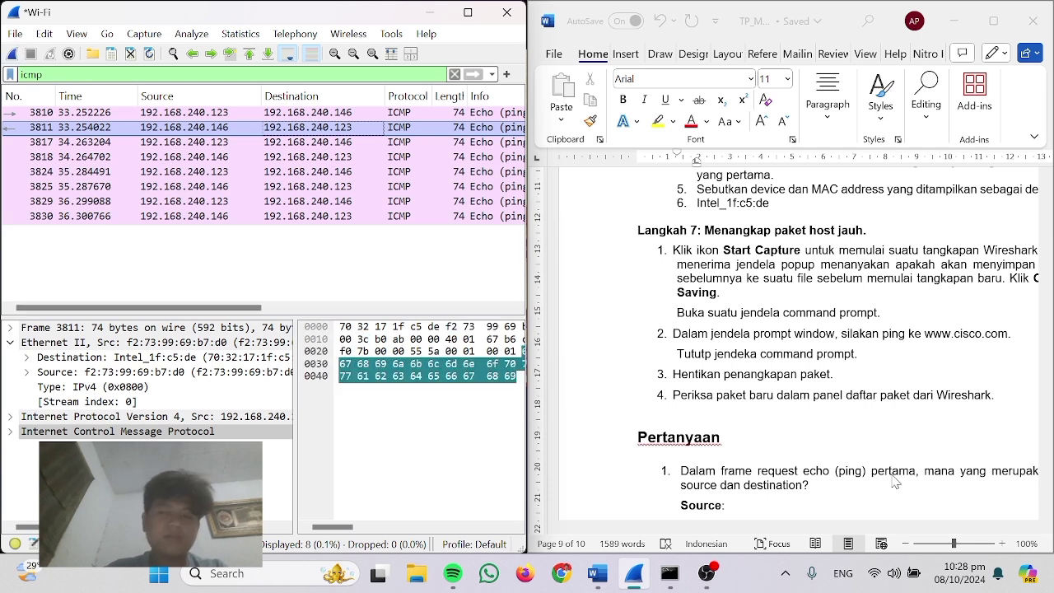
left_click(13, 56)
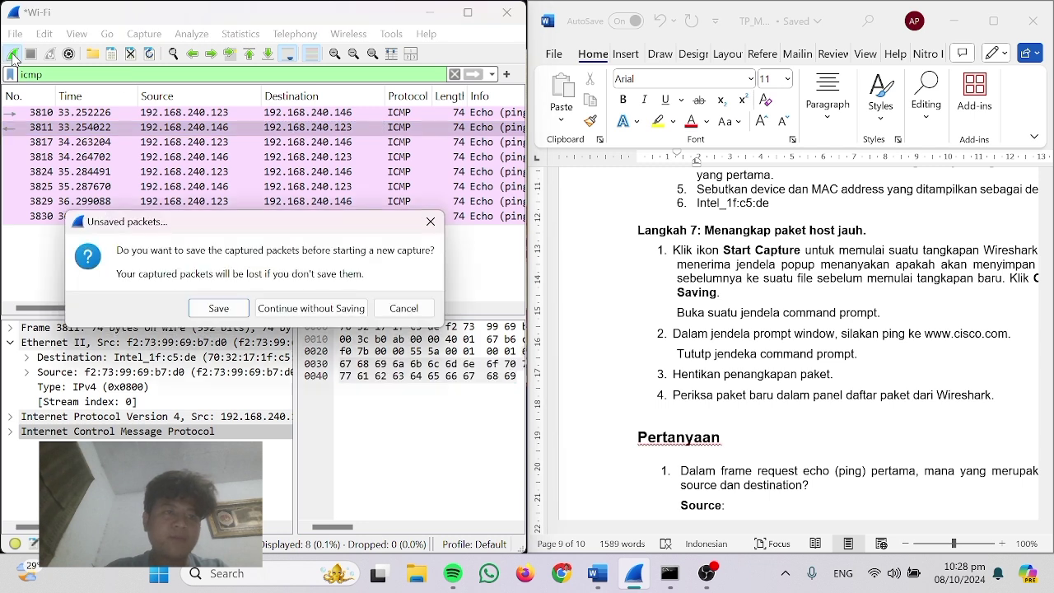
left_click(301, 311)
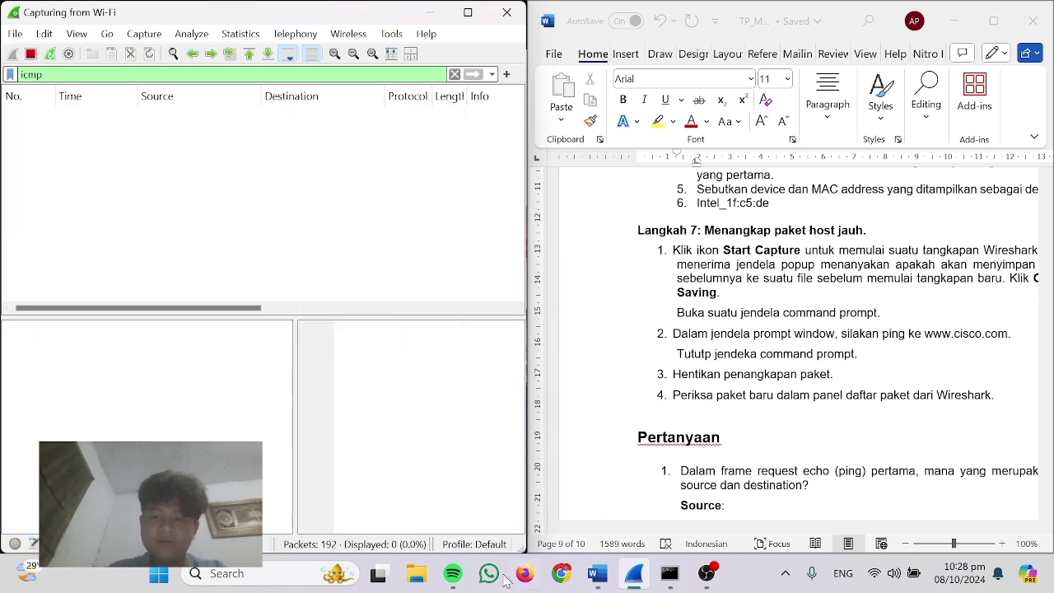
left_click(668, 573)
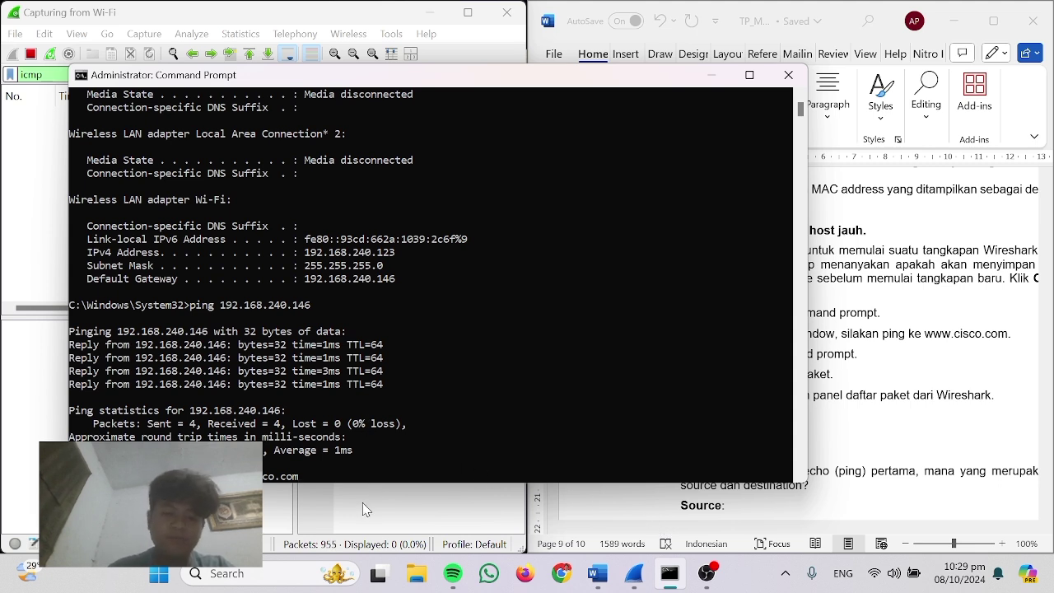
key("Return")
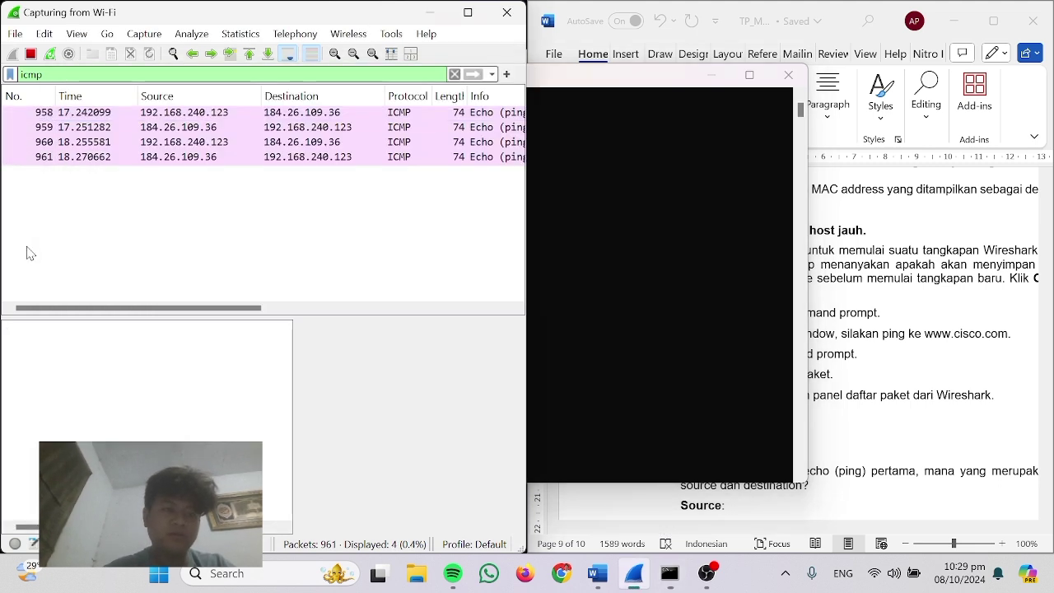
left_click(28, 251)
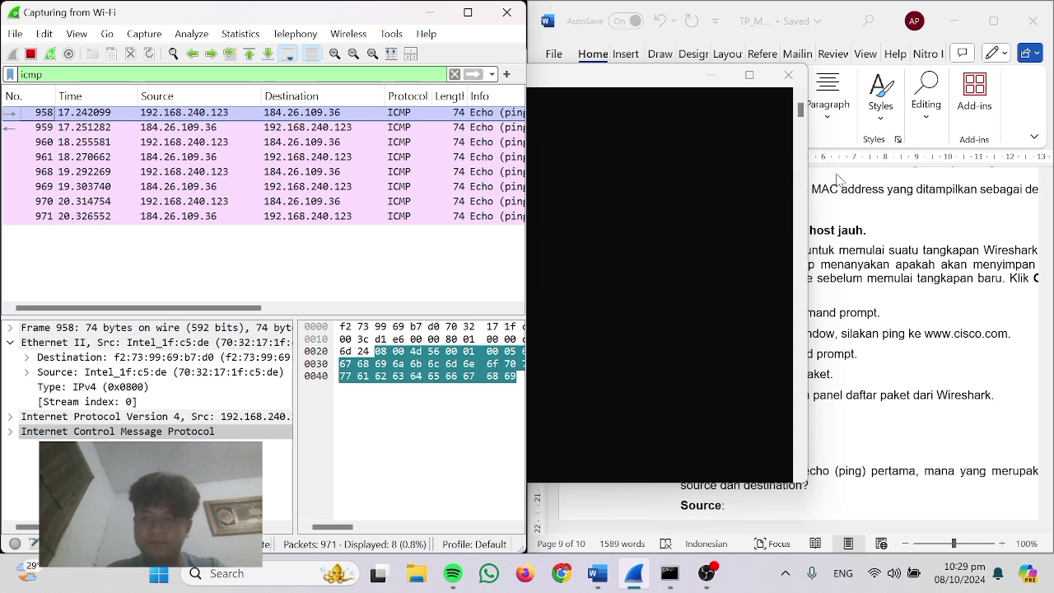
left_click(710, 74)
scroll(724, 395, "down", 2)
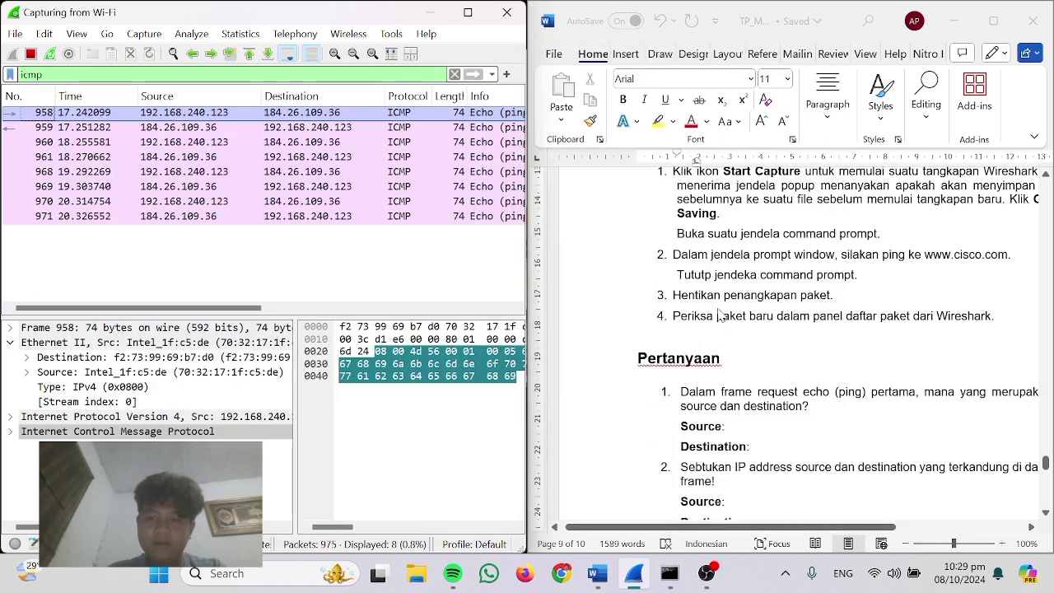
left_click(30, 54)
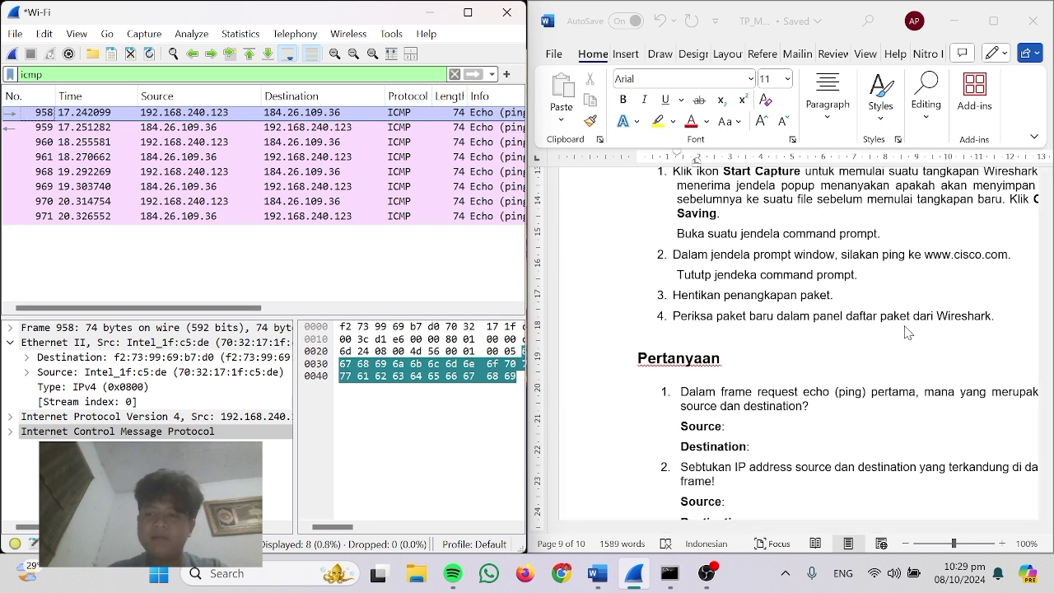
Maximize the Wireshark window, take a screenshot of the captured ICMP packets, and minimize the window again.
left_click(475, 20)
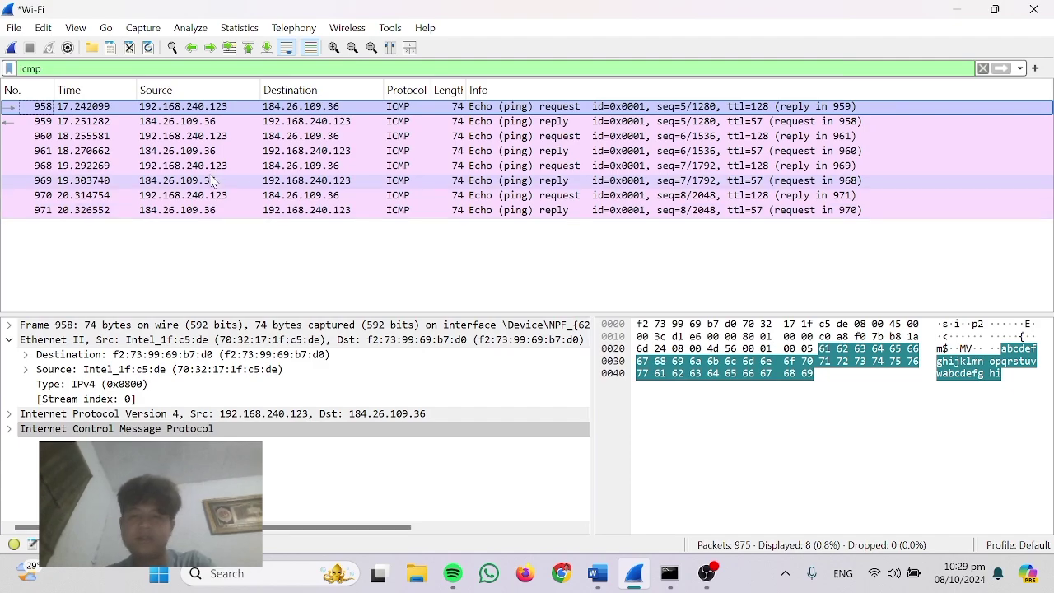
key("super+shift+s")
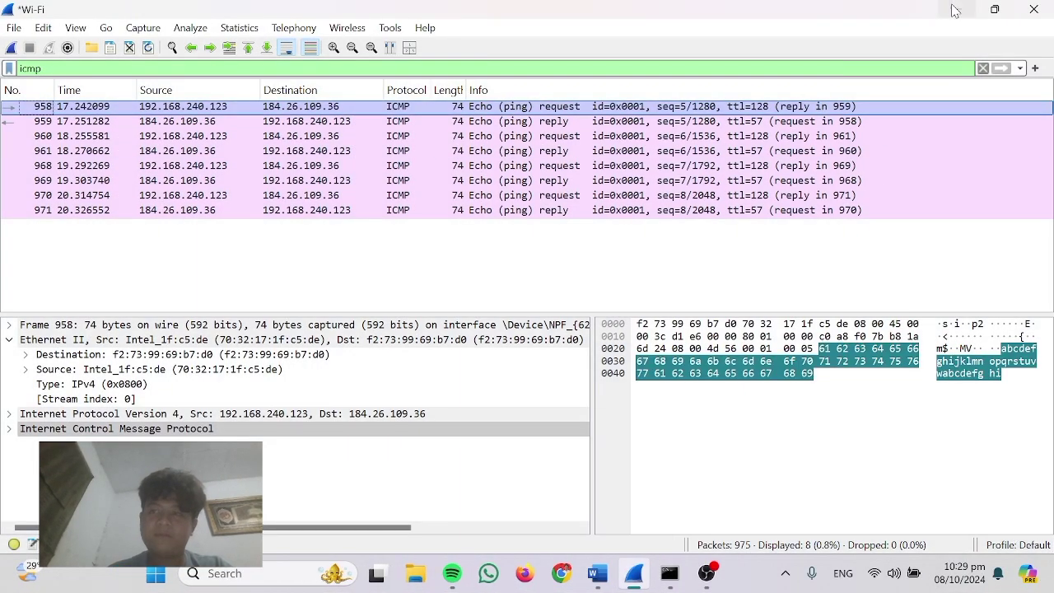
left_click(956, 9)
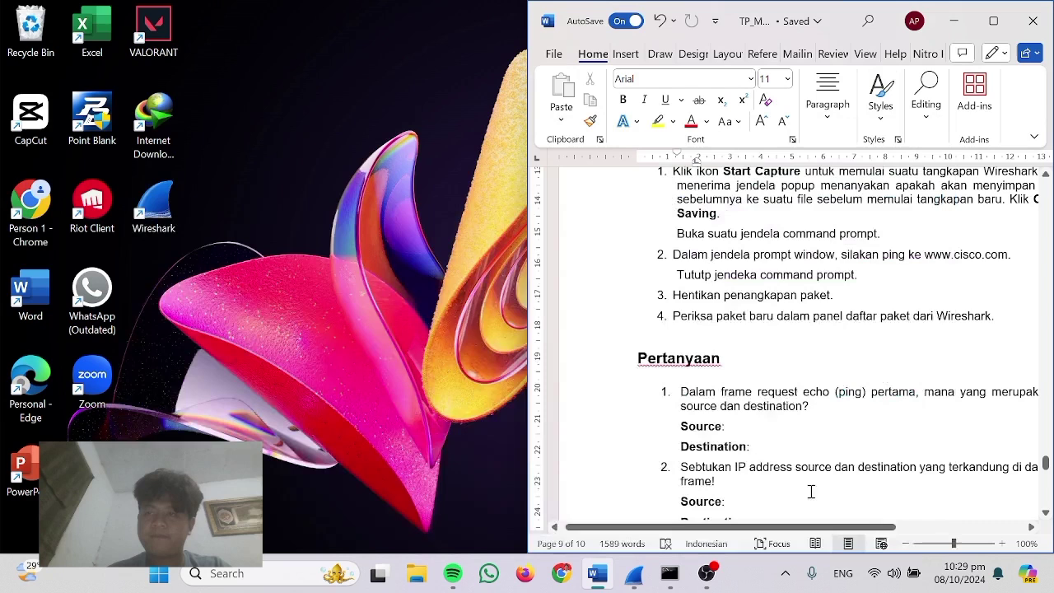
Paste the Wireshark screenshot on a new line beneath Langkah 7 item 4 and scale the picture down.
left_click(1001, 317)
key("Return")
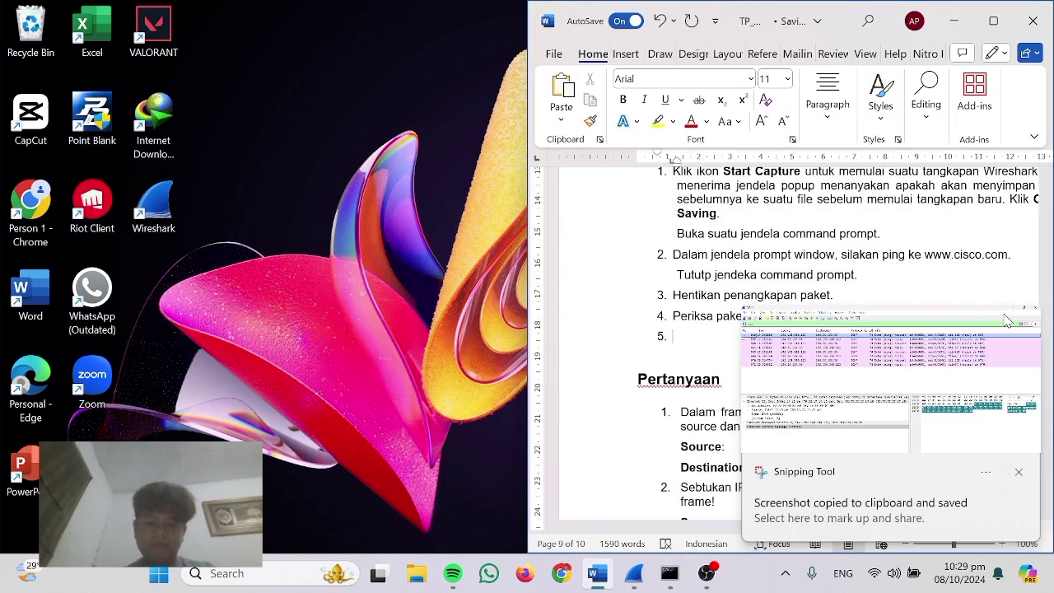
key("ctrl+v")
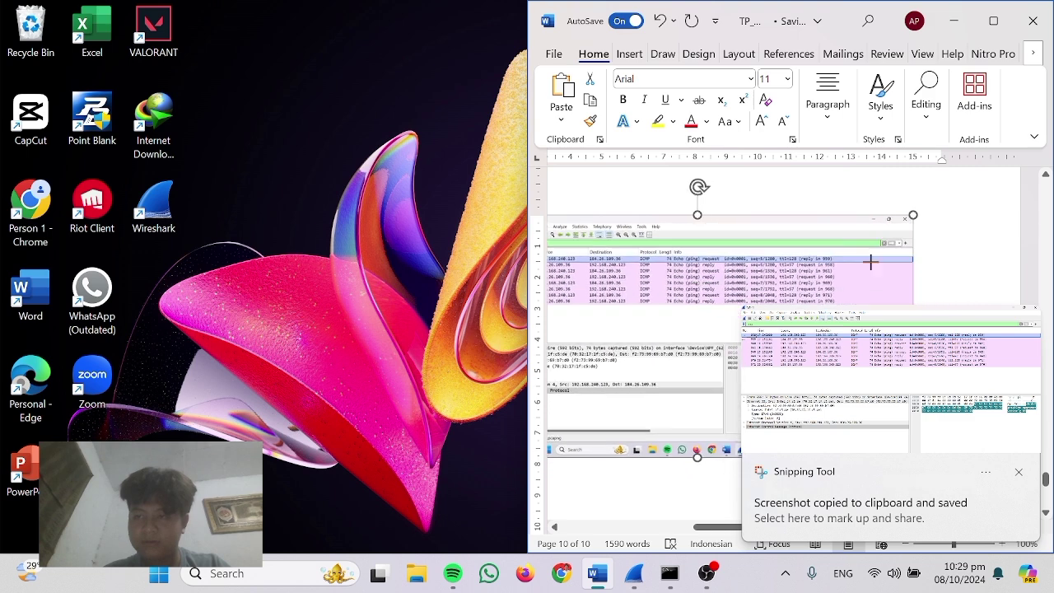
left_click_drag(977, 216, 788, 295)
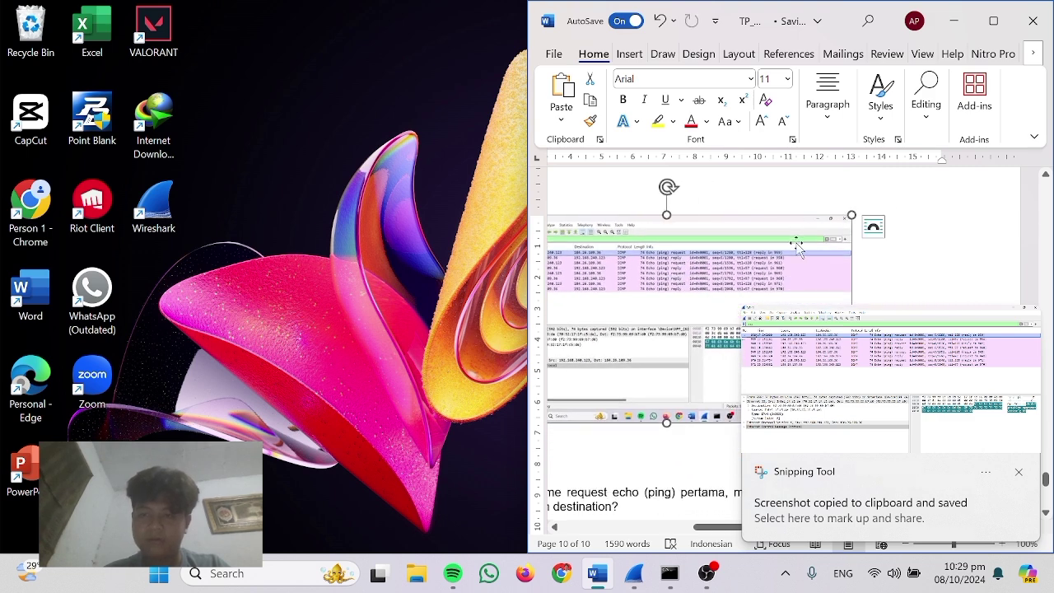
left_click(990, 328)
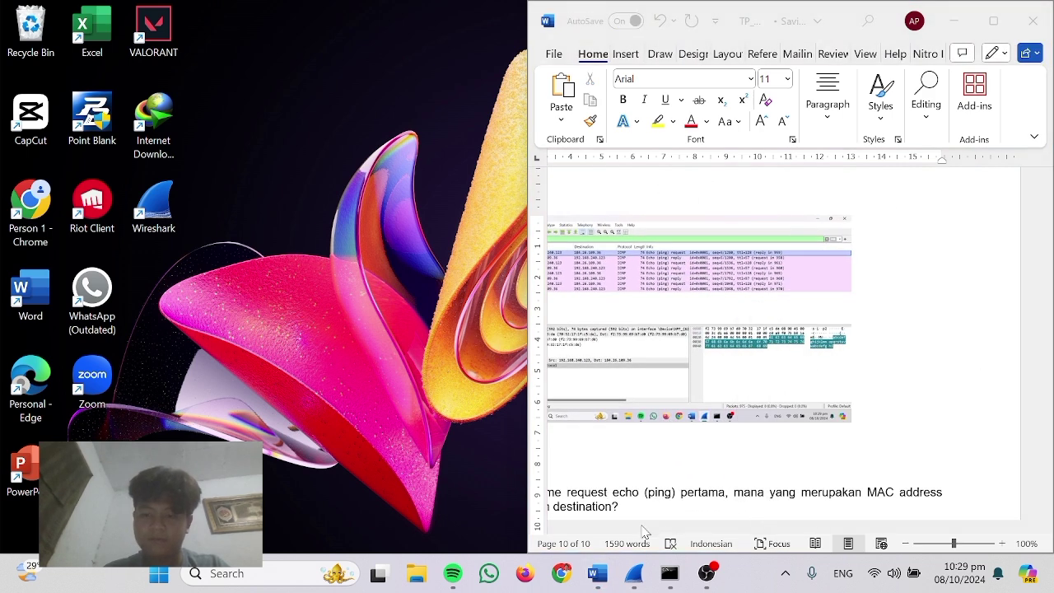
Place the Wireshark capture window side by side with the Word document and return to the document.
left_click(633, 574)
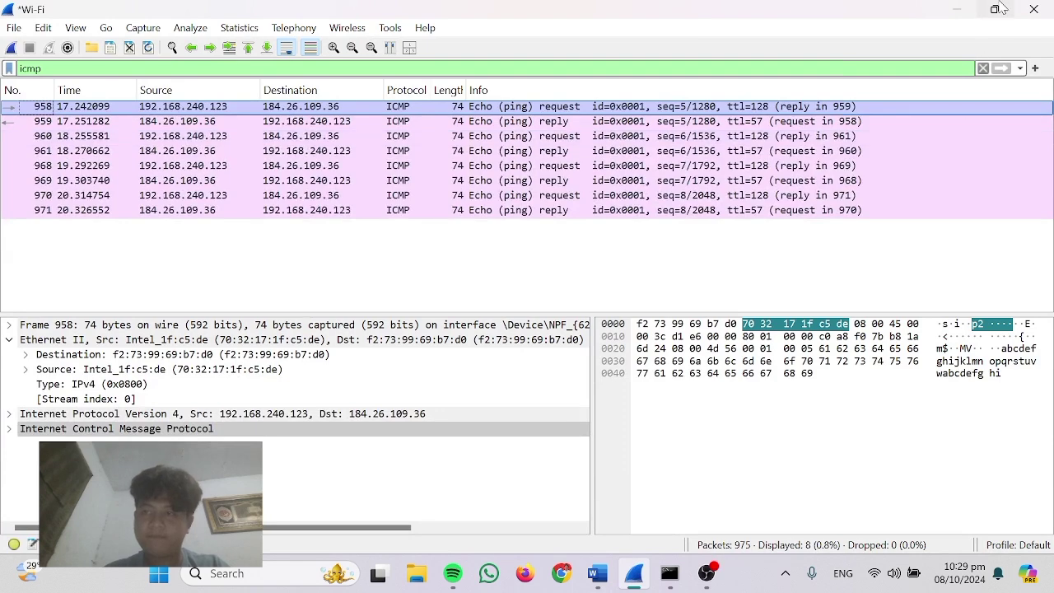
key("super+Left")
left_click(755, 528)
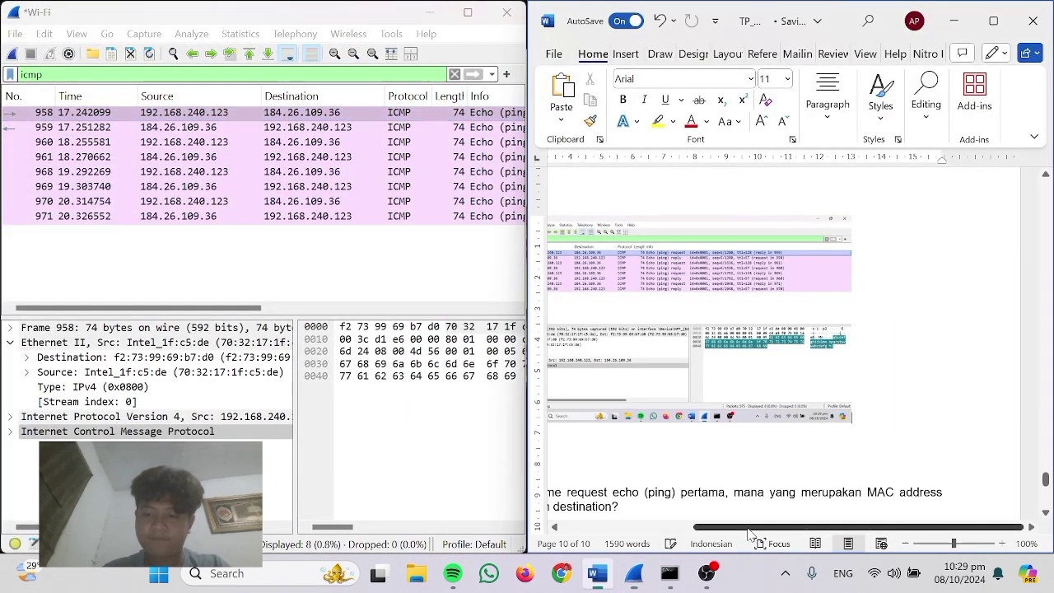
Remove the list number 5 from the line holding the pasted Wireshark screenshot above the Pertanyaan heading.
left_click_drag(700, 529, 600, 528)
scroll(708, 391, "up", 3)
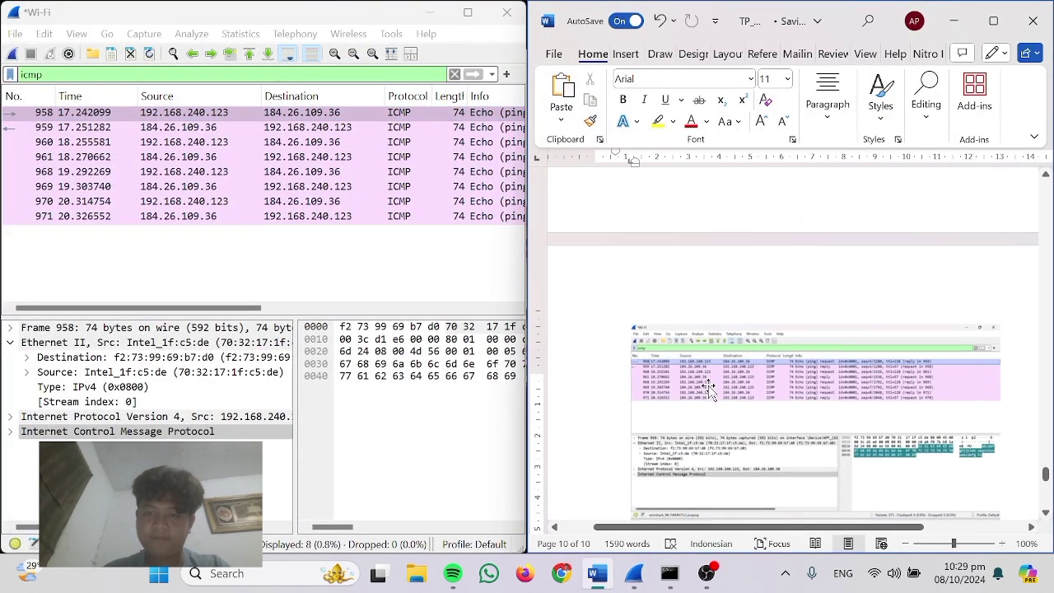
scroll(708, 385, "down", 5)
left_click(624, 348)
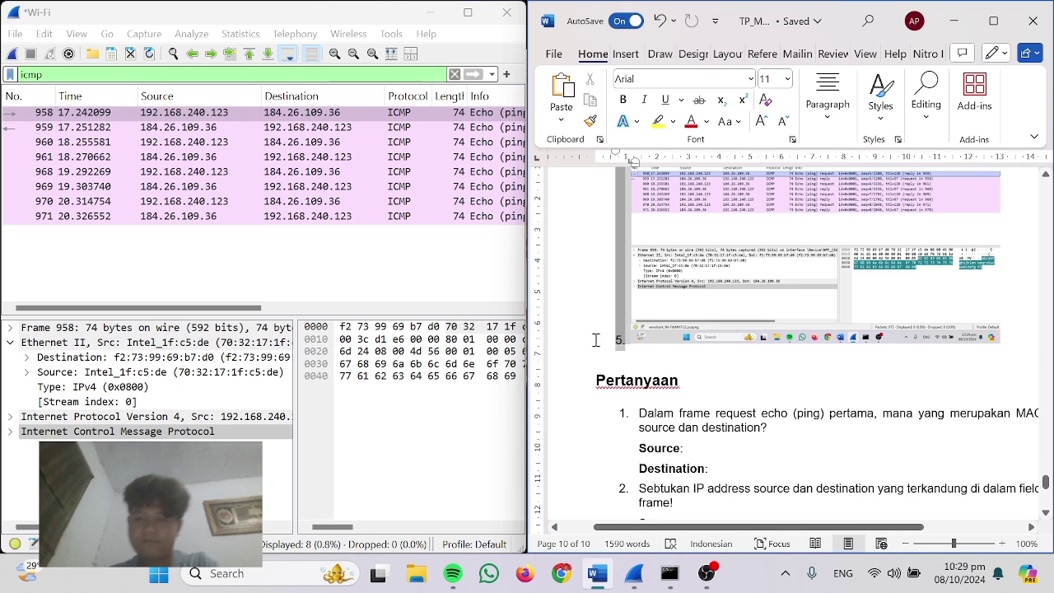
scroll(632, 332, "up", 4)
scroll(642, 321, "up", 5)
scroll(632, 330, "down", 10)
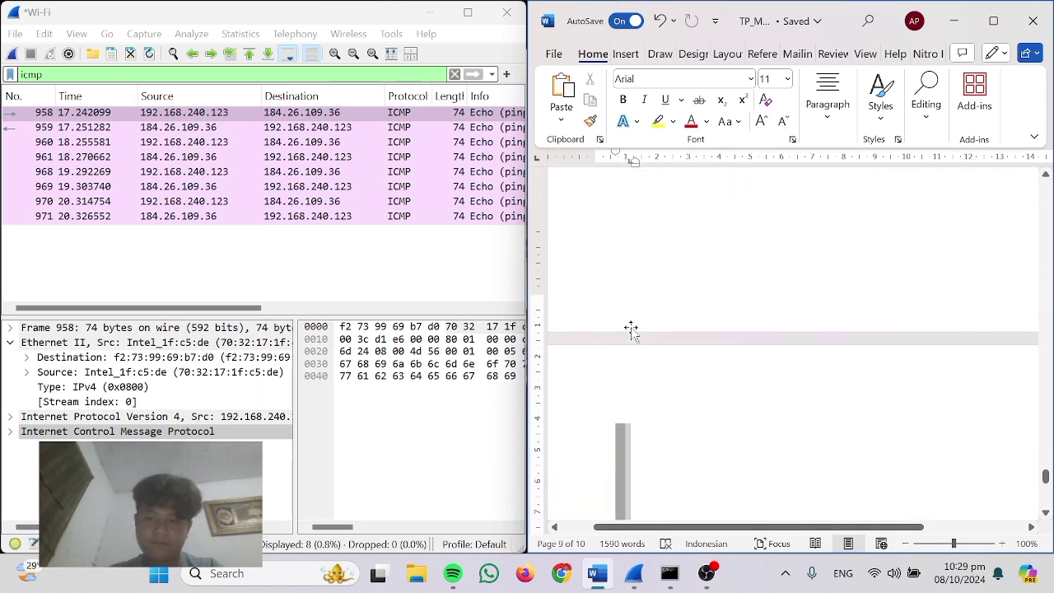
scroll(634, 334, "down", 3)
scroll(634, 333, "up", 10)
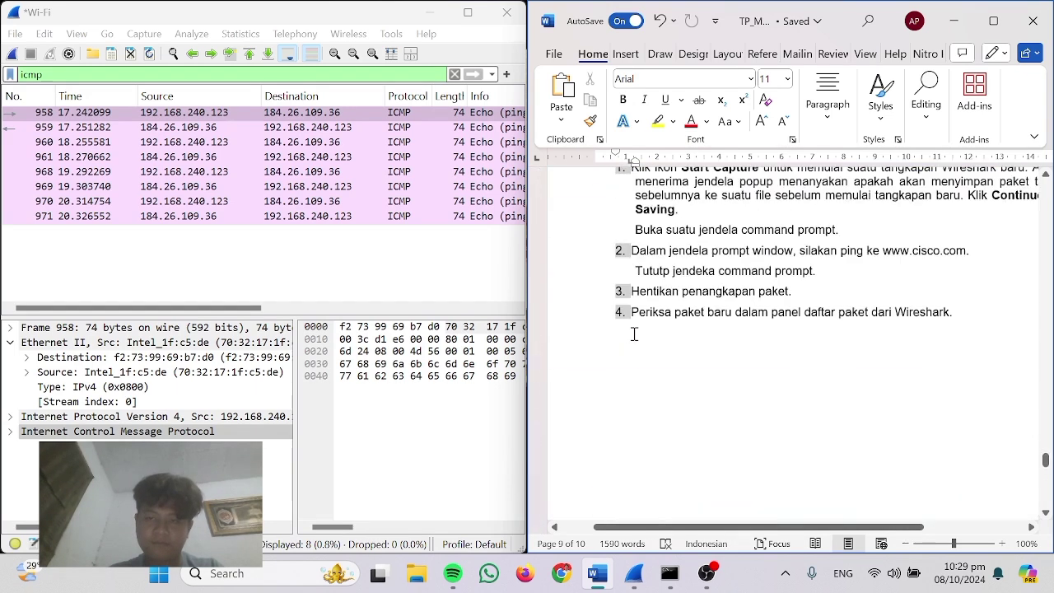
scroll(633, 334, "down", 5)
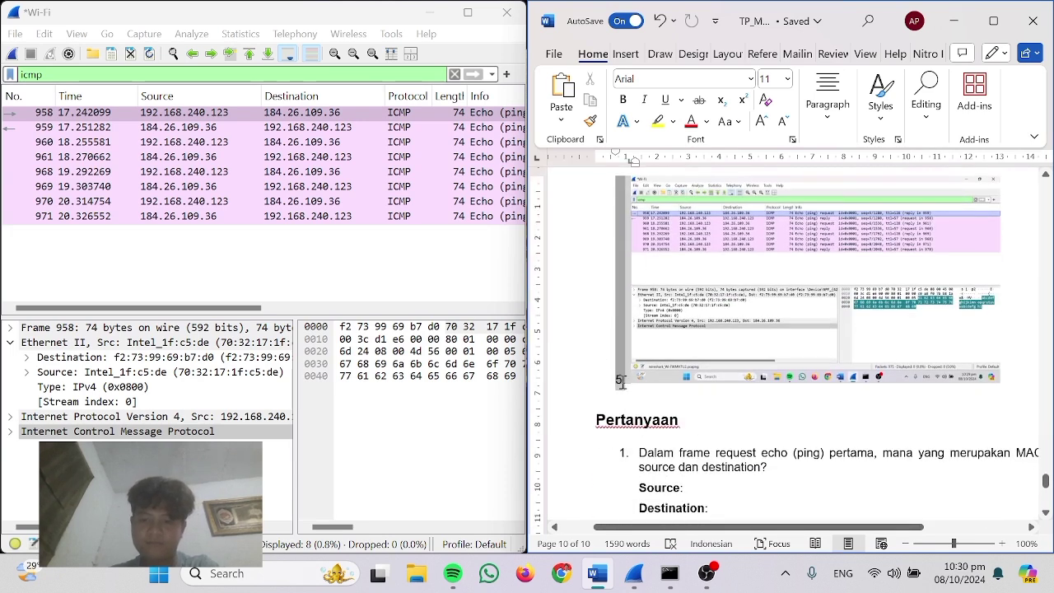
key("BackSpace")
scroll(630, 321, "up", 5)
scroll(631, 313, "down", 3)
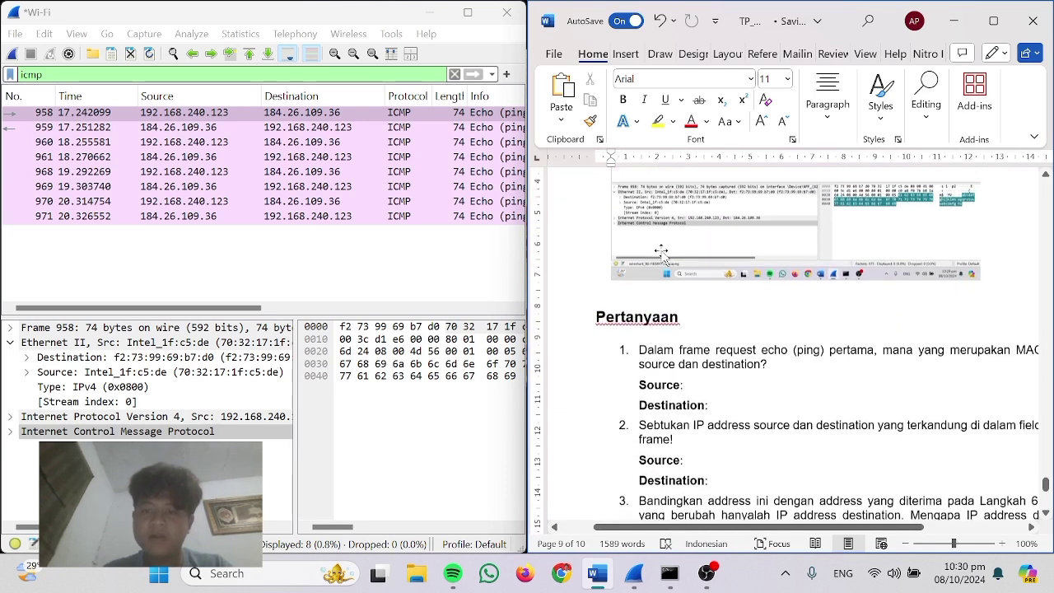
Copy the default gateway's MAC address F2:73:99:69:b7:d0 into question 1's Source line, removing the extra blank line and indent.
scroll(659, 312, "down", 2)
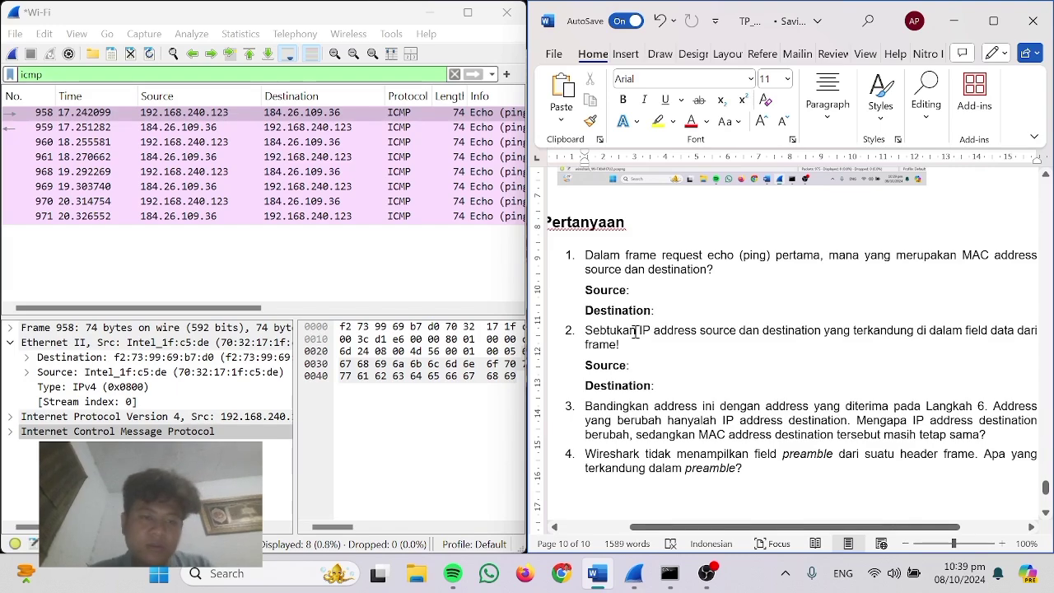
scroll(634, 329, "up", 8)
scroll(634, 329, "up", 15)
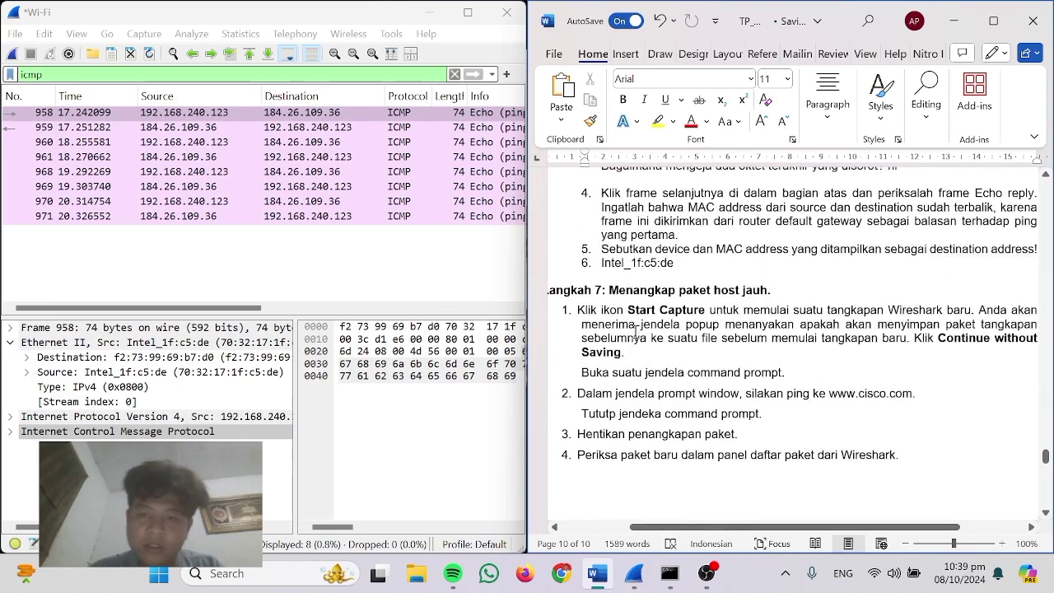
scroll(636, 332, "up", 10)
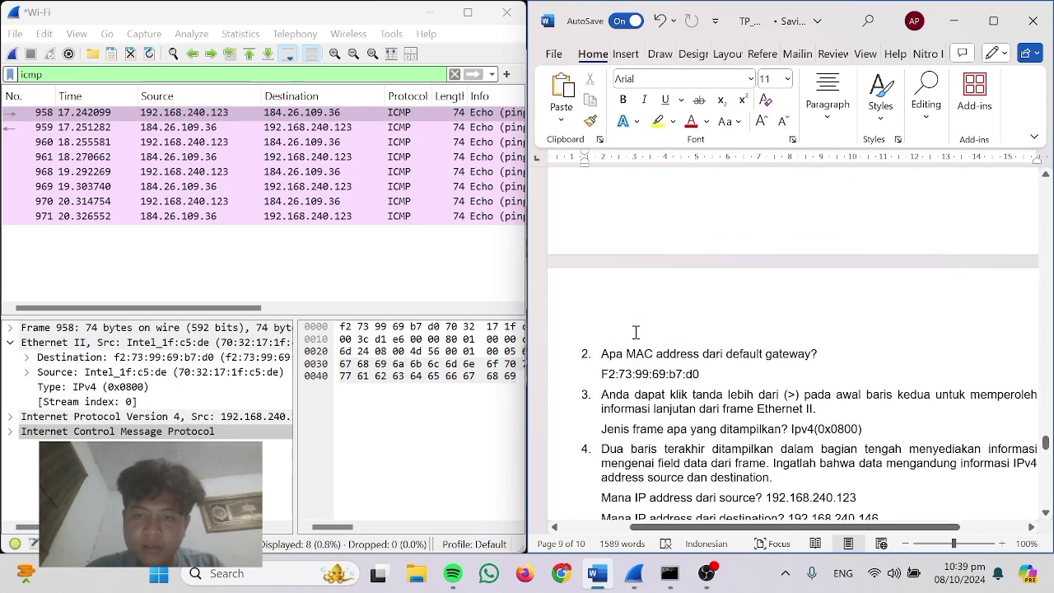
left_click_drag(600, 374, 703, 377)
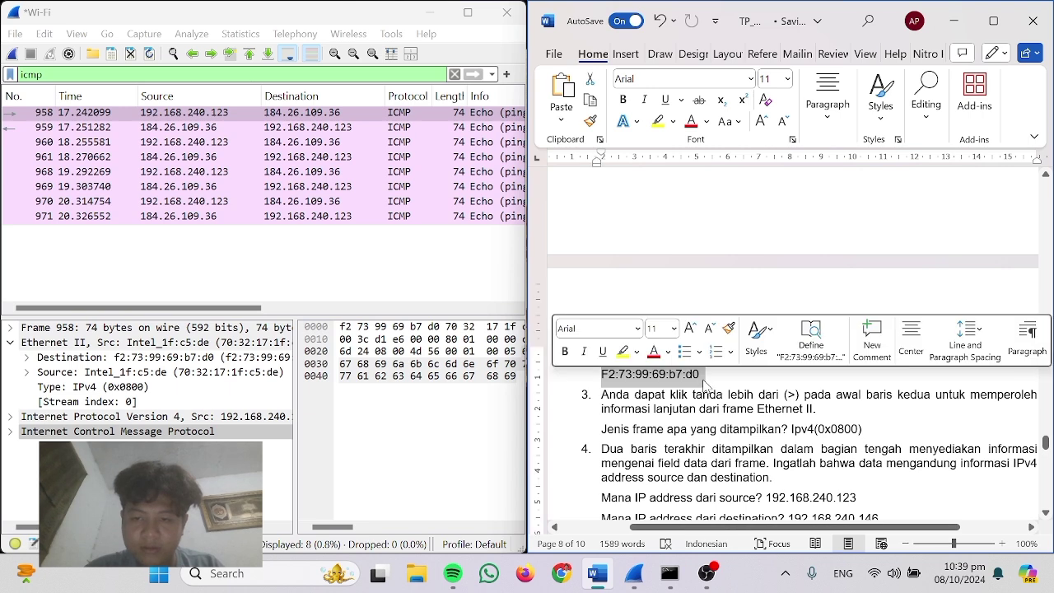
scroll(704, 375, "down", 5)
scroll(703, 375, "down", 10)
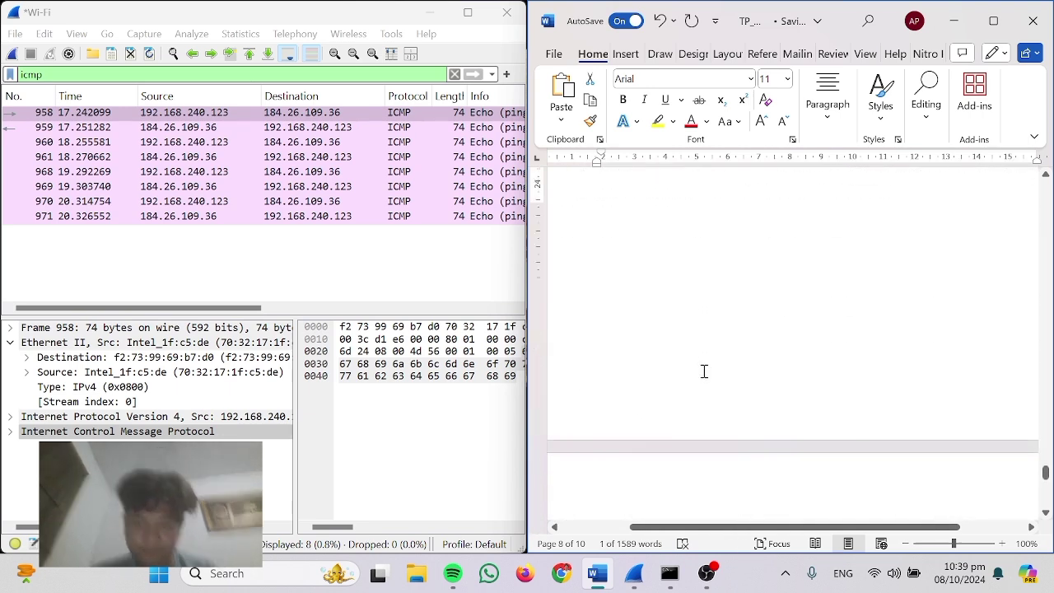
left_click(662, 329)
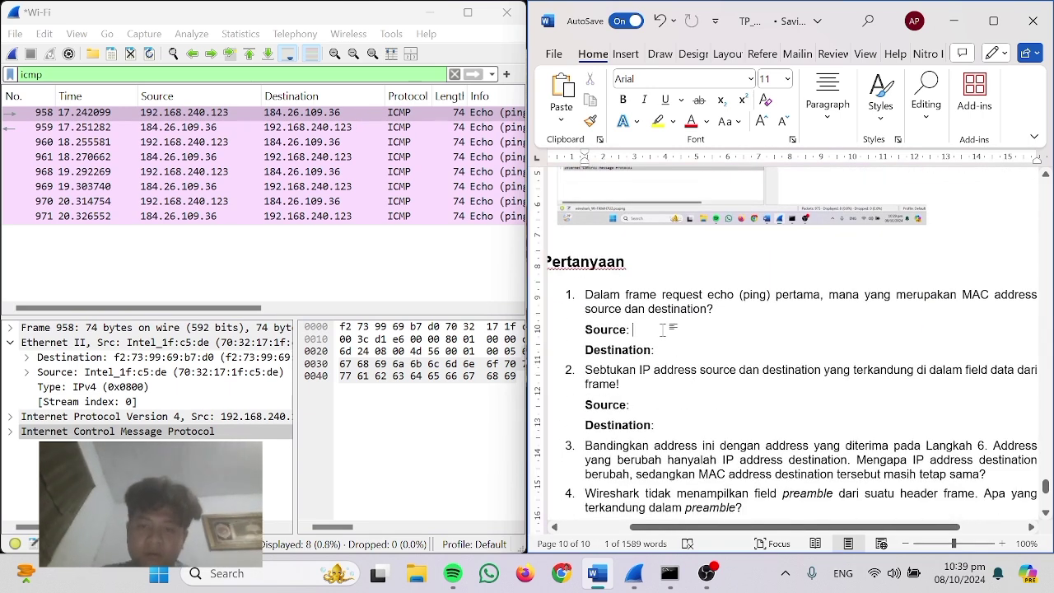
key("ctrl+v")
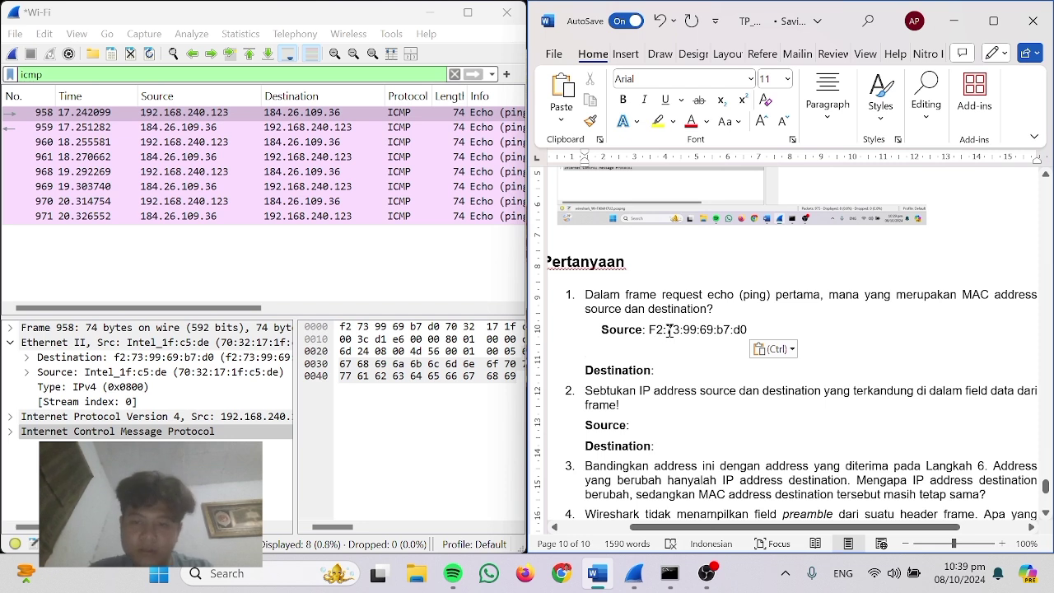
key("Delete")
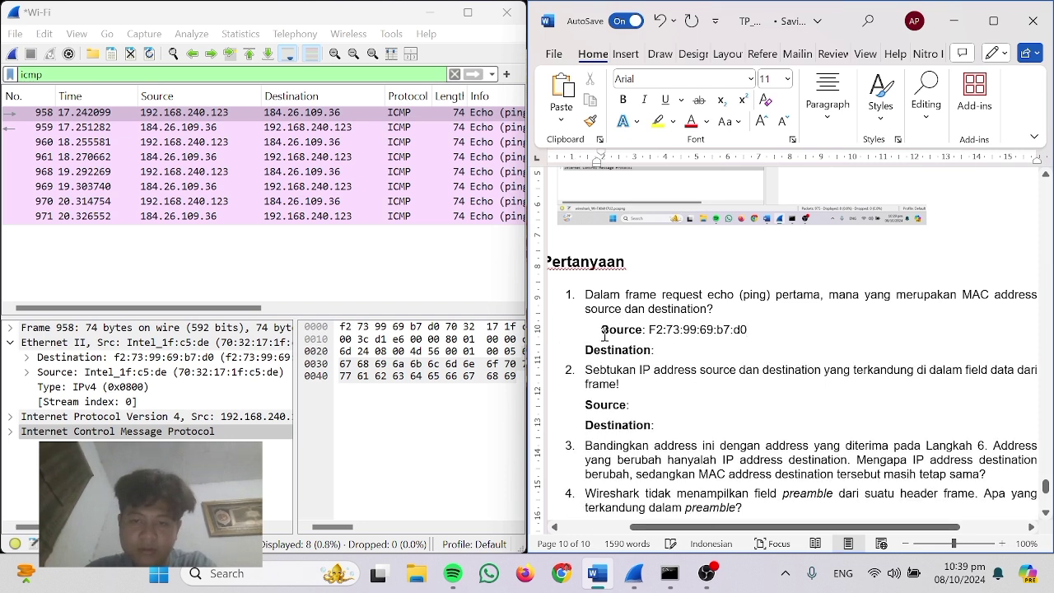
left_click(603, 330)
key("BackSpace")
Paste F2:73:99:69:b7:d0 as question 1's Destination answer and remove the extra blank line and indent.
left_click(670, 346)
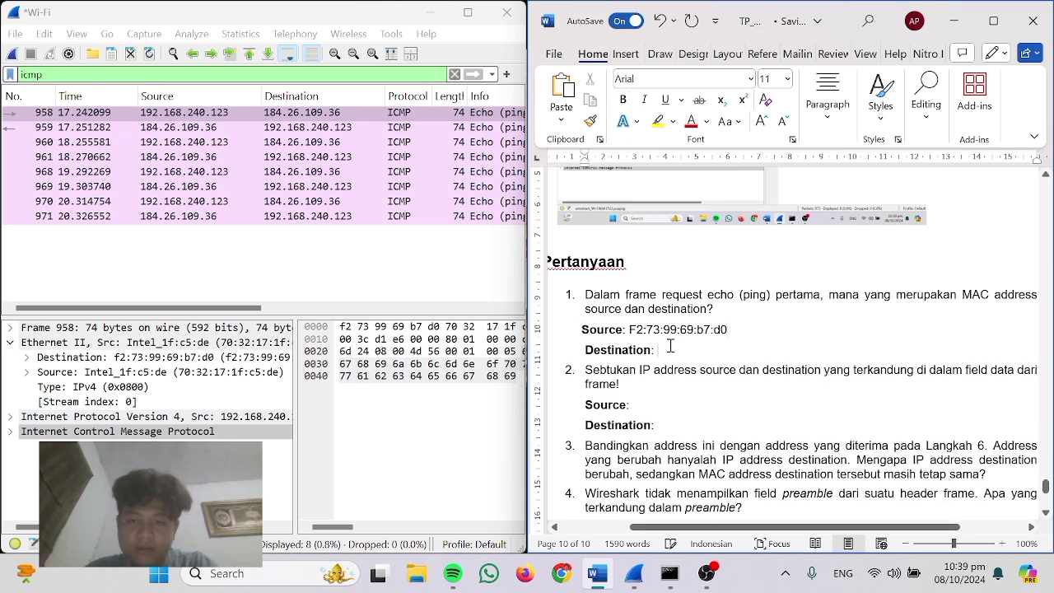
key("ctrl+v")
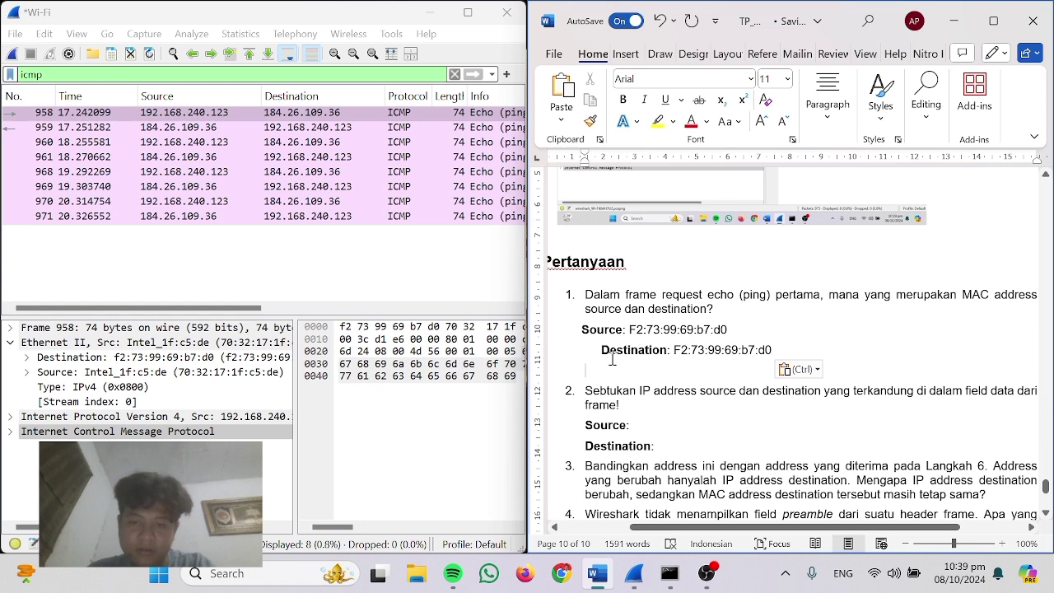
key("BackSpace")
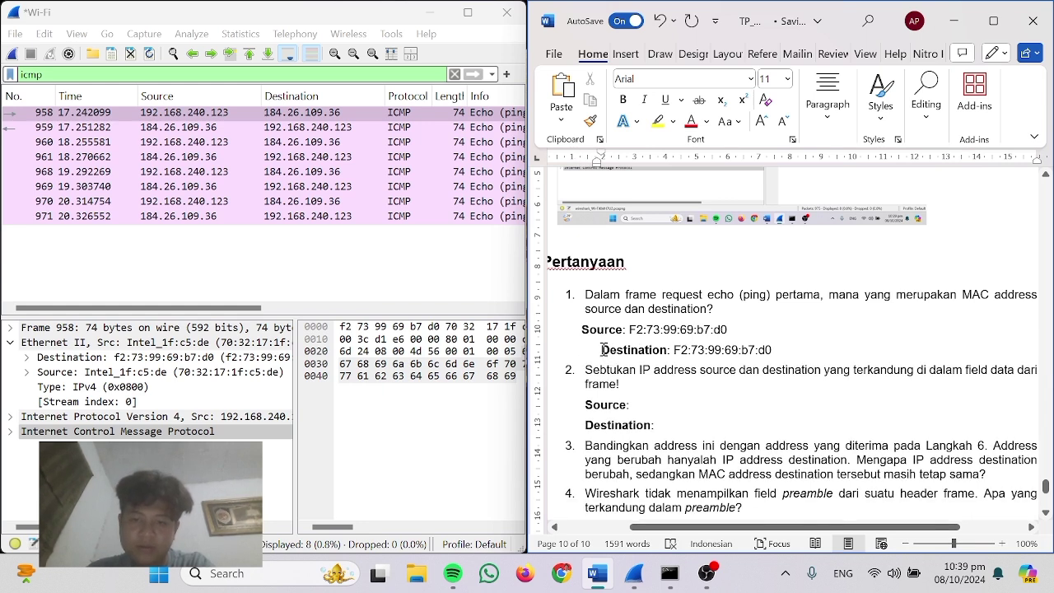
left_click(603, 349)
key("BackSpace")
Enter 192.168.240.123 as the Source IP address under Pertanyaan question 2.
scroll(658, 375, "down", 3)
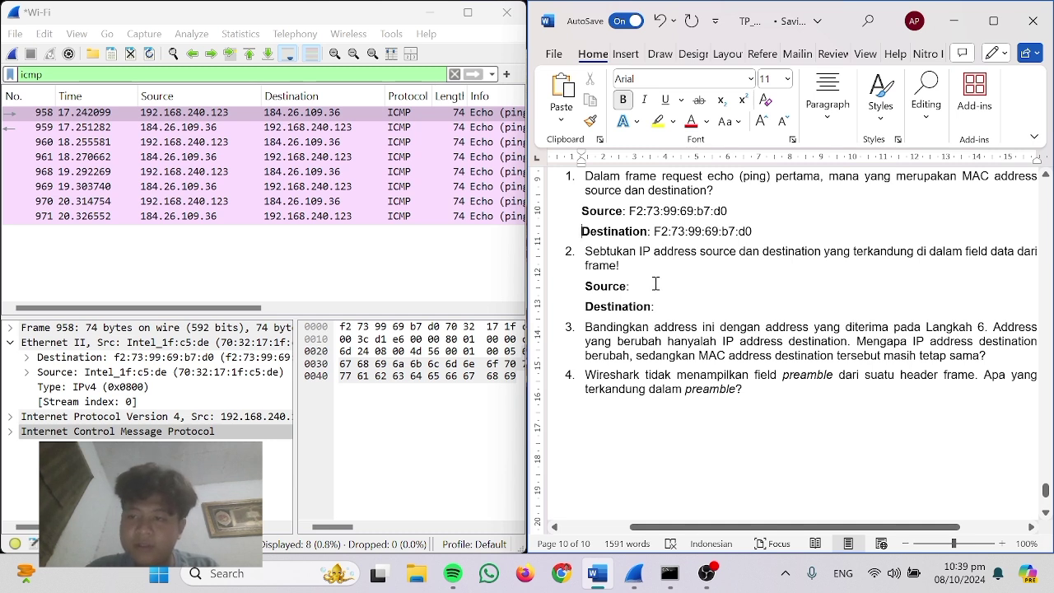
left_click(643, 288)
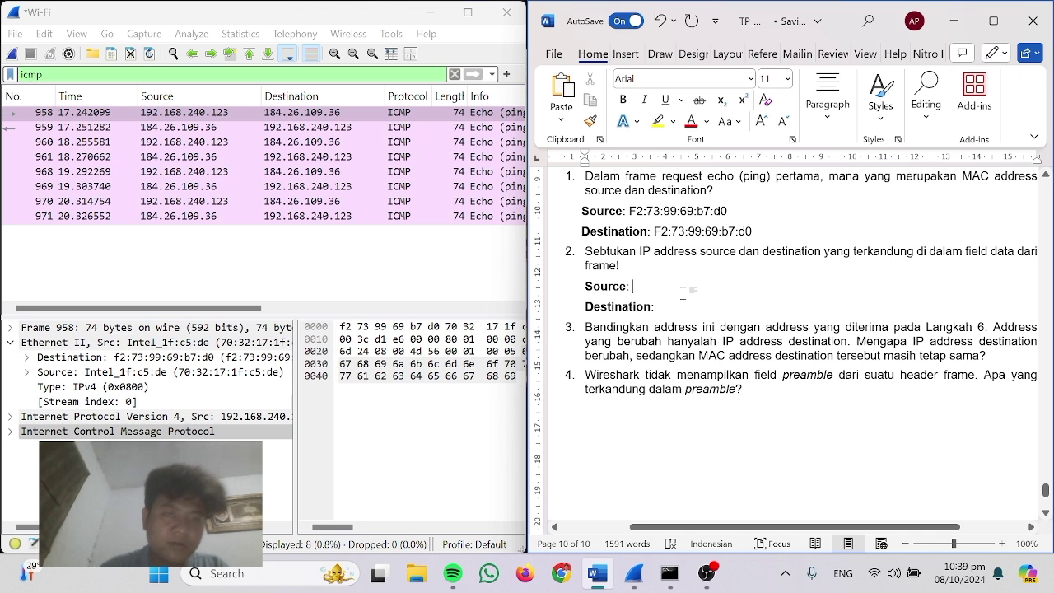
type("192")
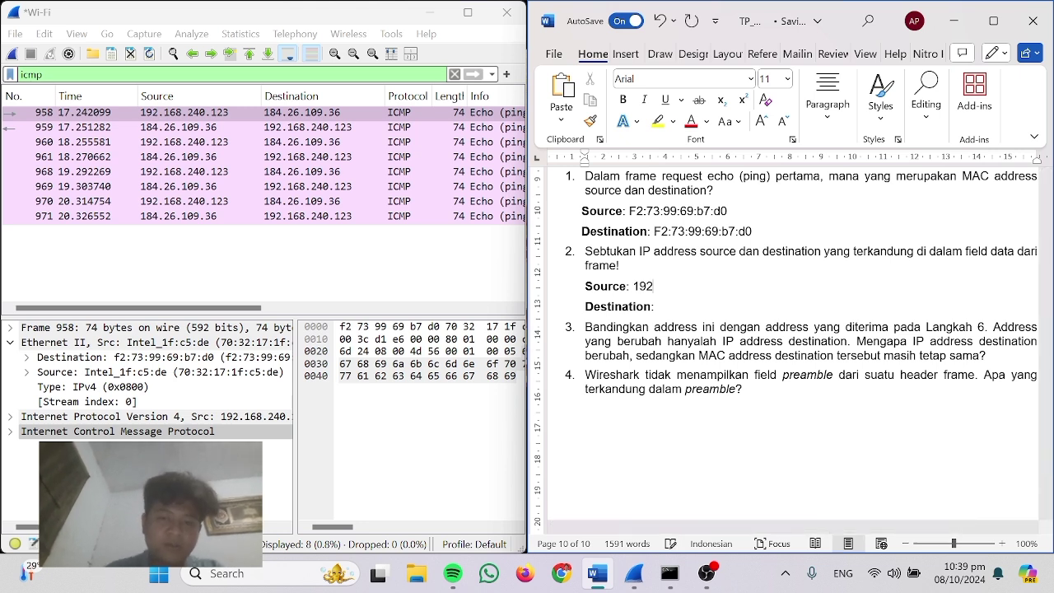
type(".168")
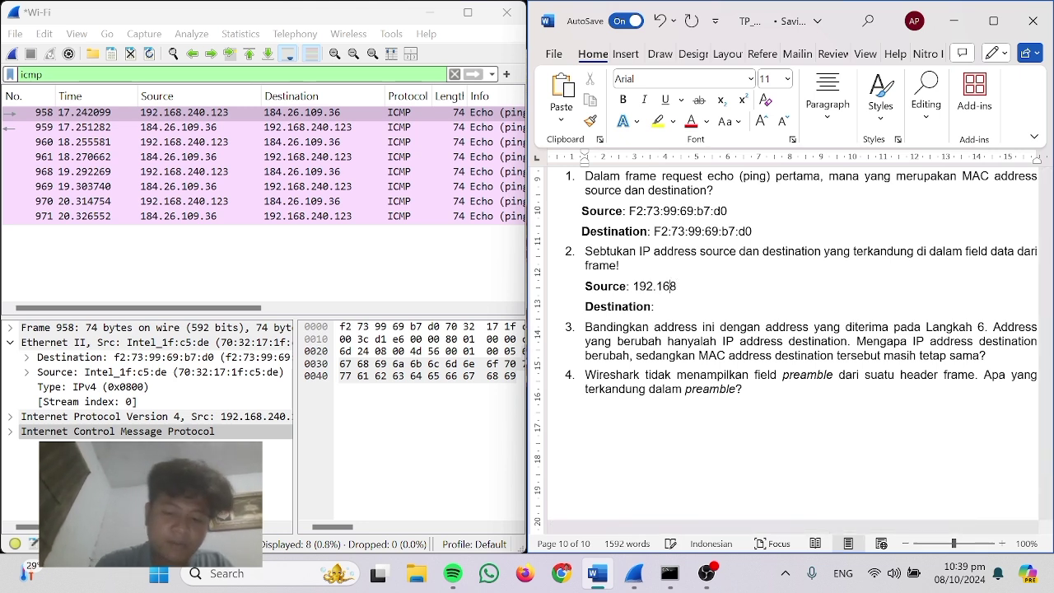
type(".24")
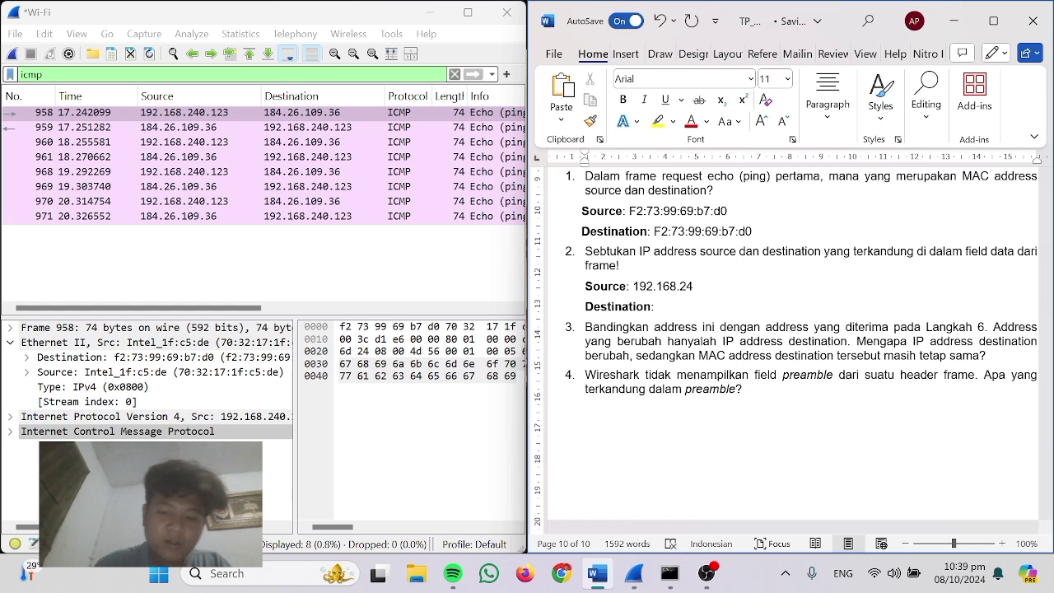
type("0.123 Destination: ")
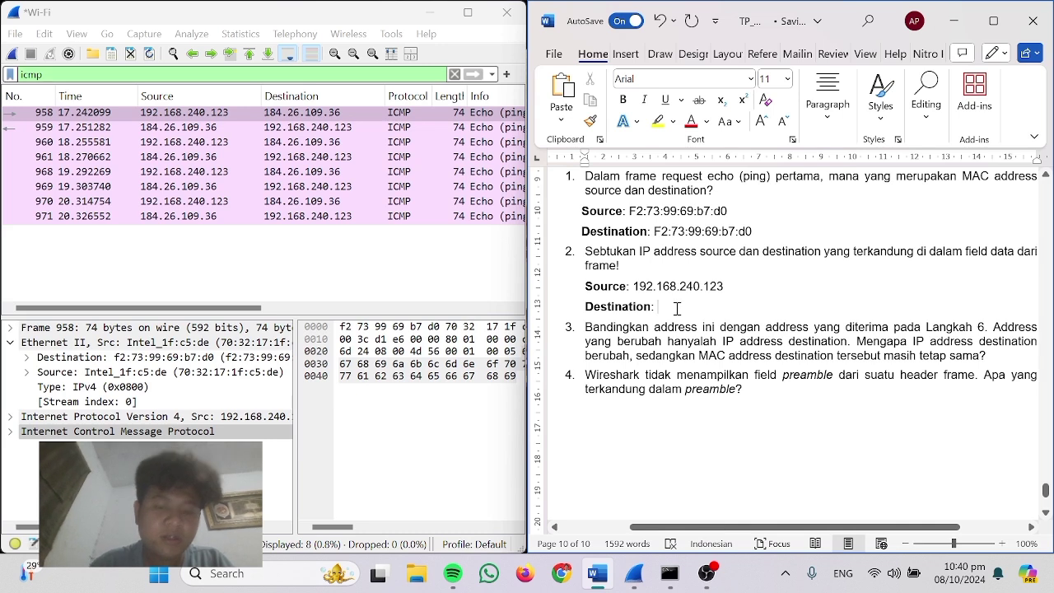
Enter 184.26.109.36 as the Destination IP address under Pertanyaan question 2.
type("184.26")
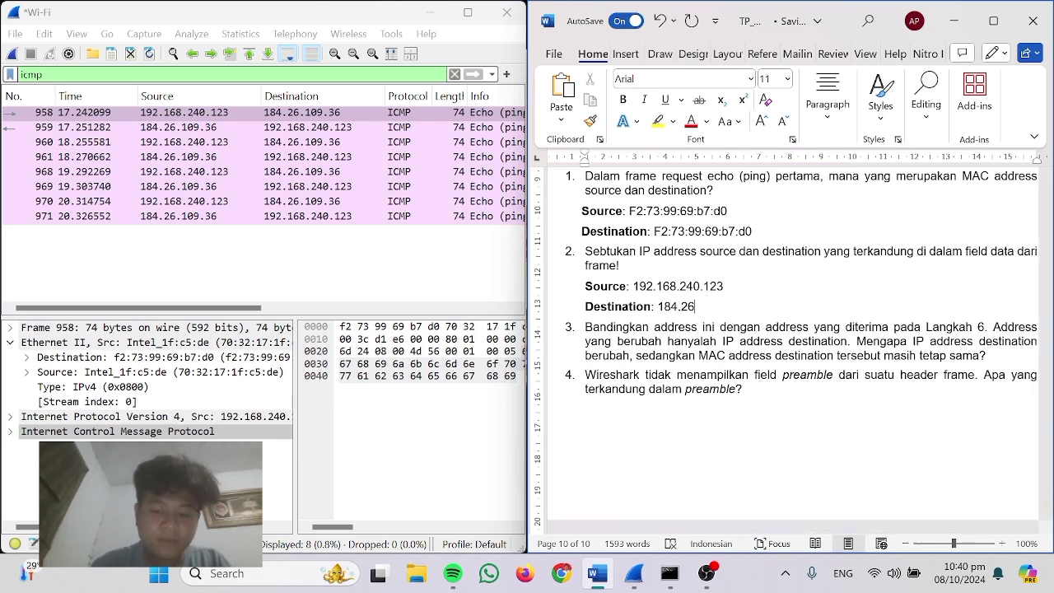
type(".109")
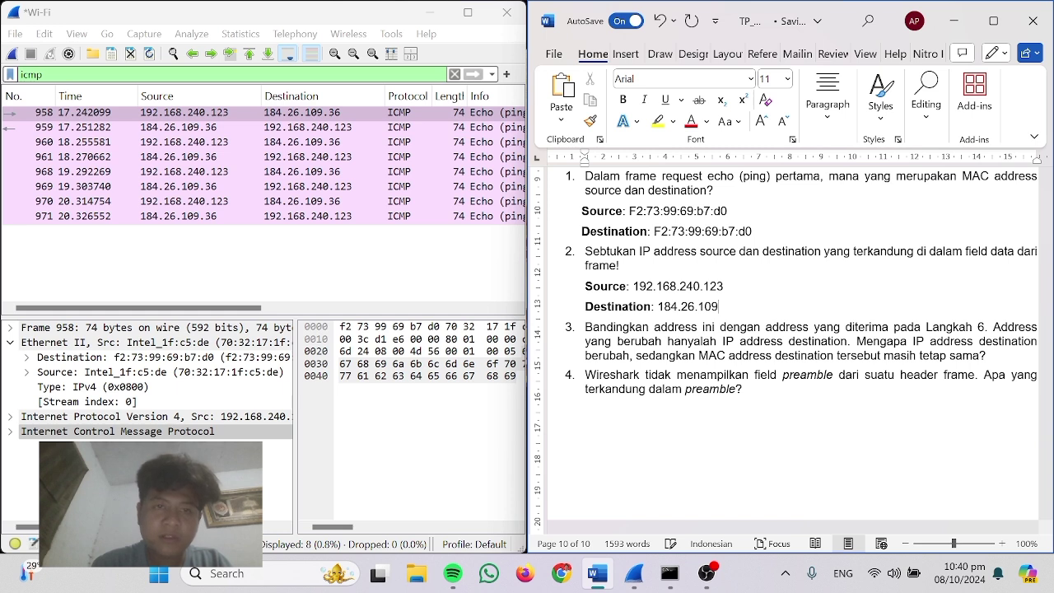
type(".2")
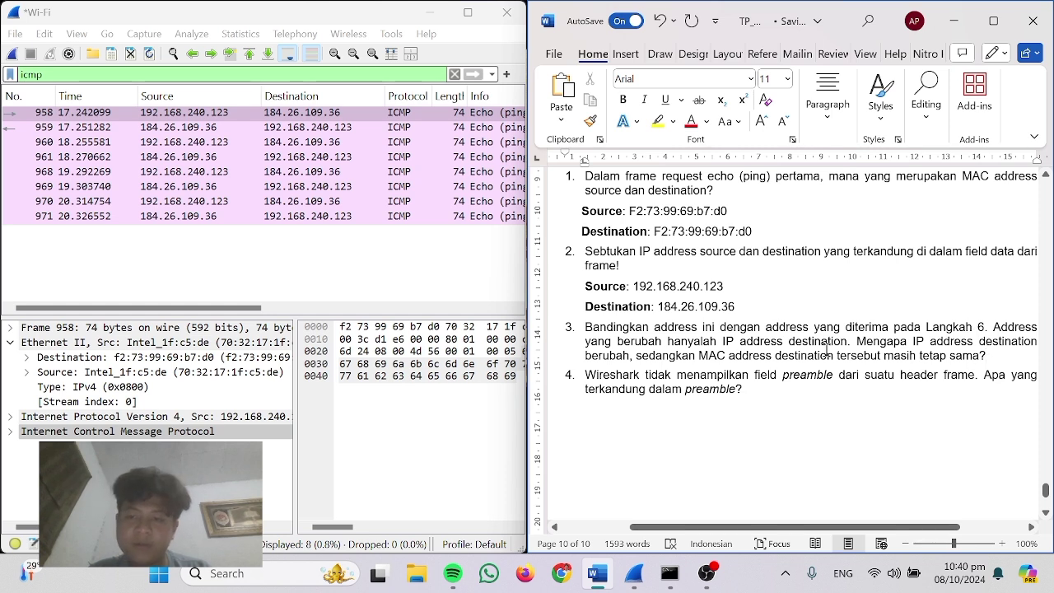
Begin the answer on an unnumbered line under question 3 with "Karena frame ini tidak meninggalkan jaringan lokal".
scroll(910, 512, "left", 5)
scroll(841, 509, "right", 5)
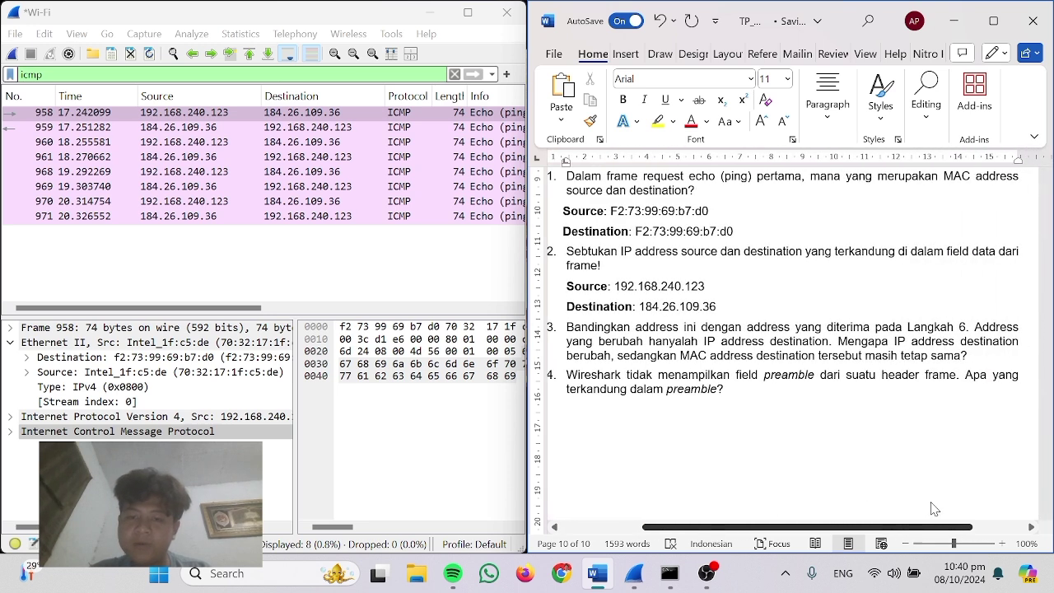
scroll(933, 508, "left", 2)
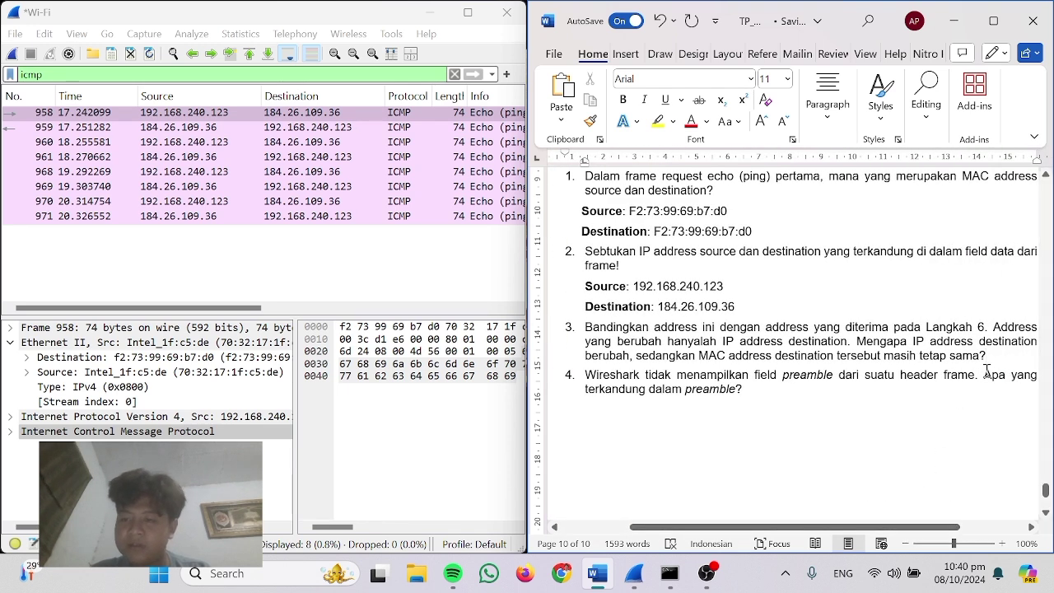
key("Return")
key("BackSpace")
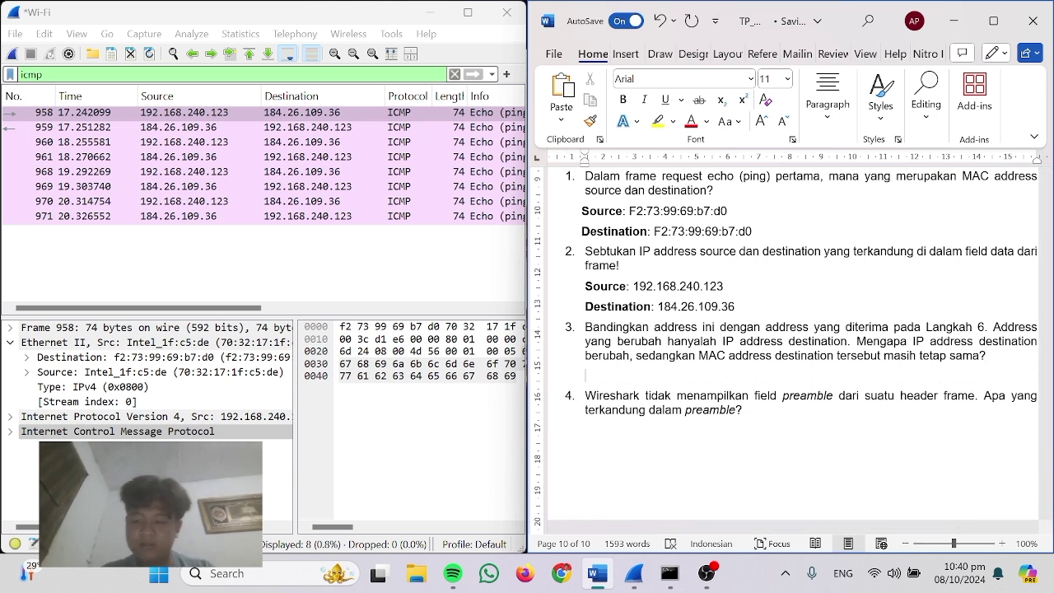
type("karena ")
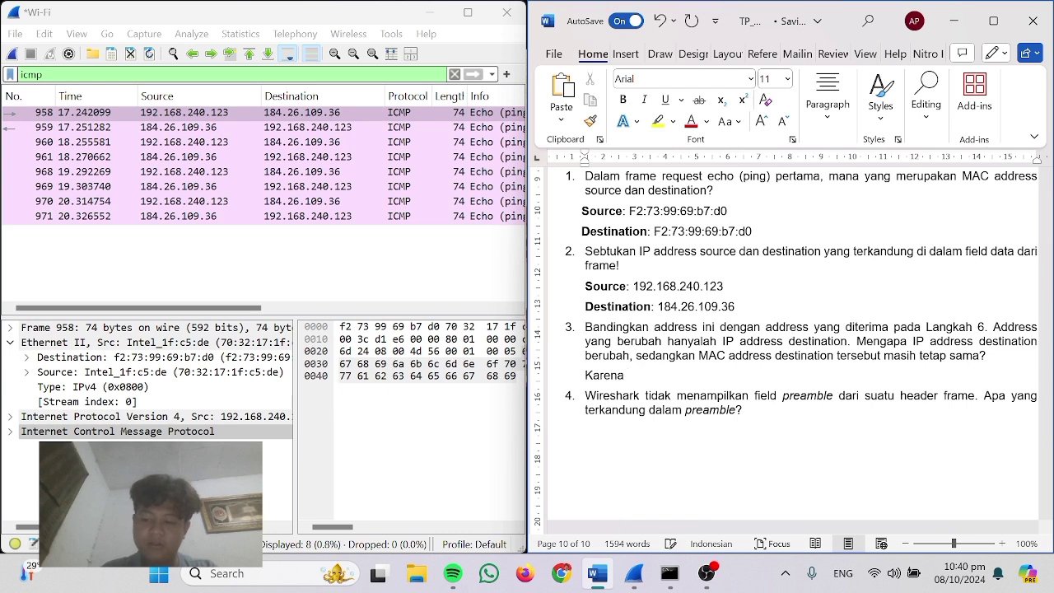
type("frame i")
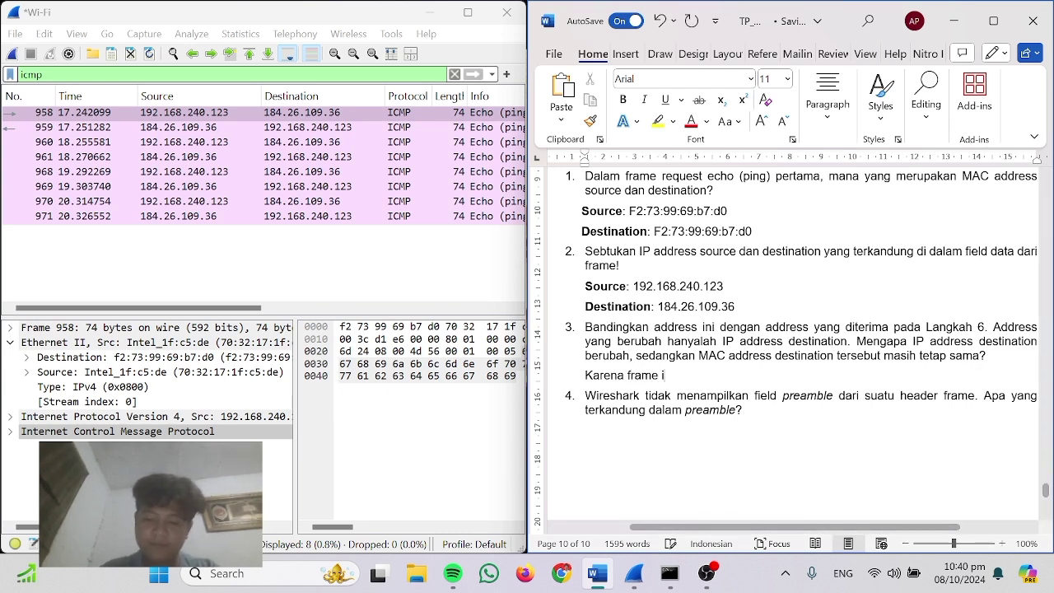
type("nitidak")
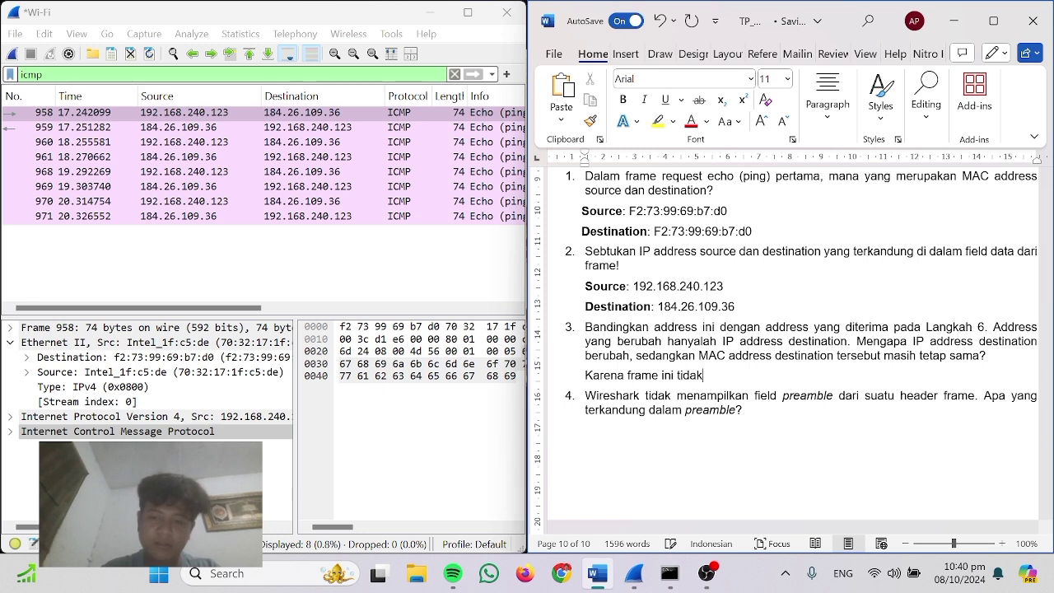
type(" meninggalk")
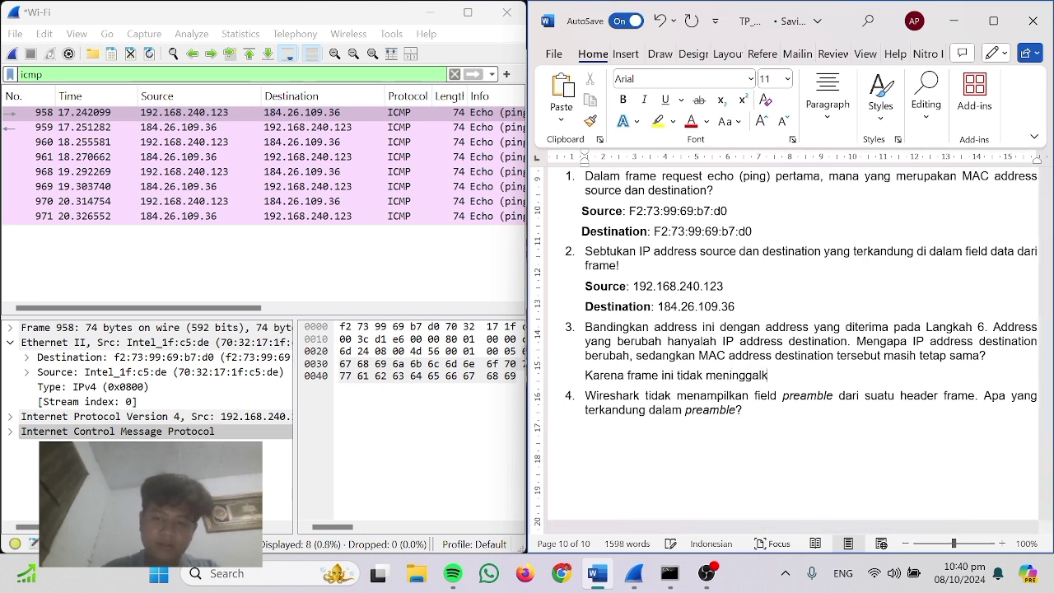
type("an jaringan")
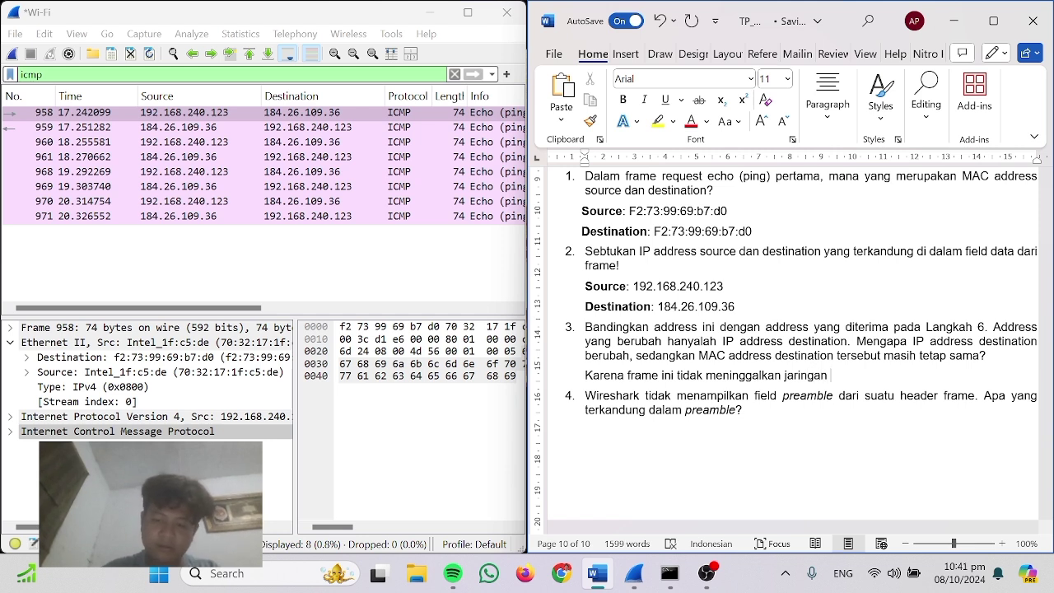
type(" lokal")
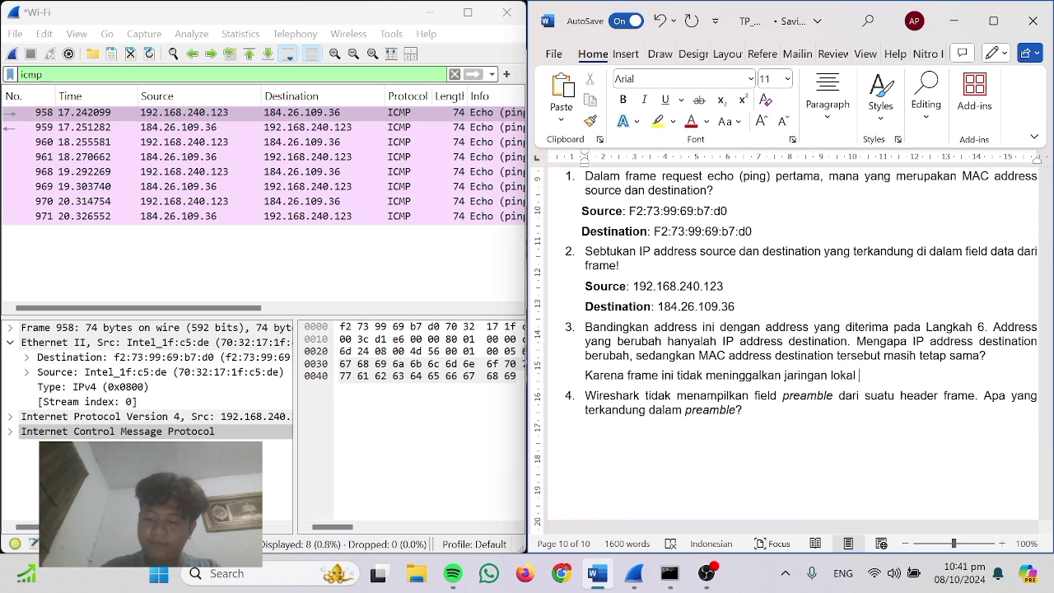
Complete question 3's answer with "sehinggah mac address masih tetap sama dari default gateway".
type(" sehinggah mac")
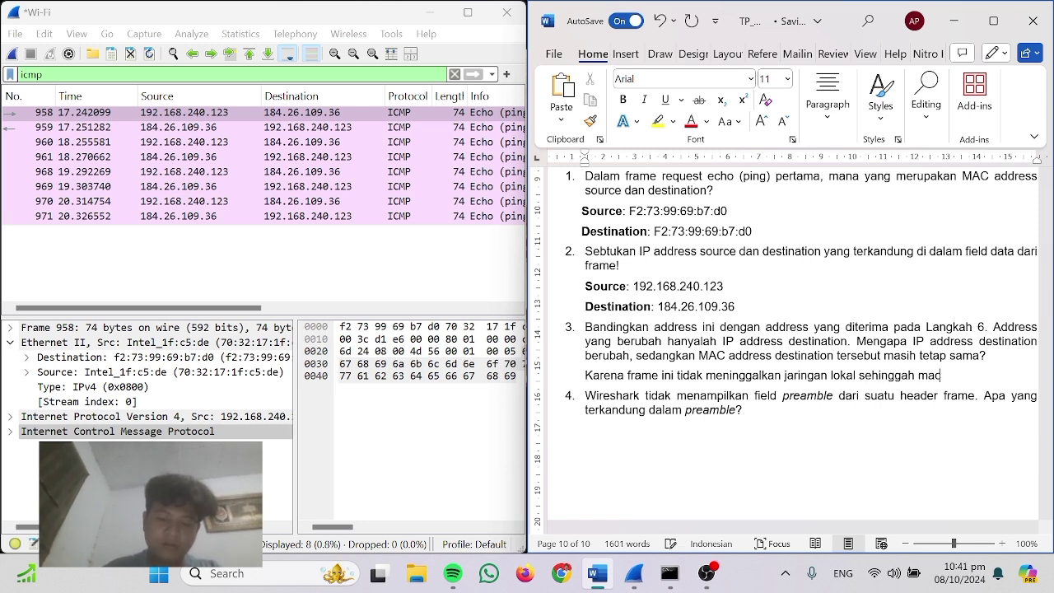
type("a")
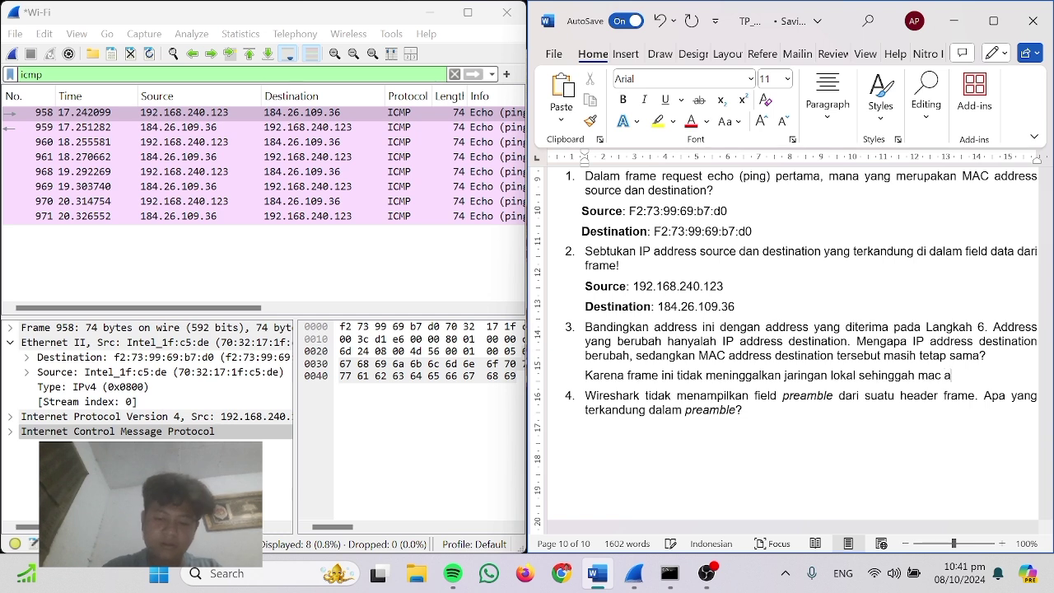
type("dre")
type("e")
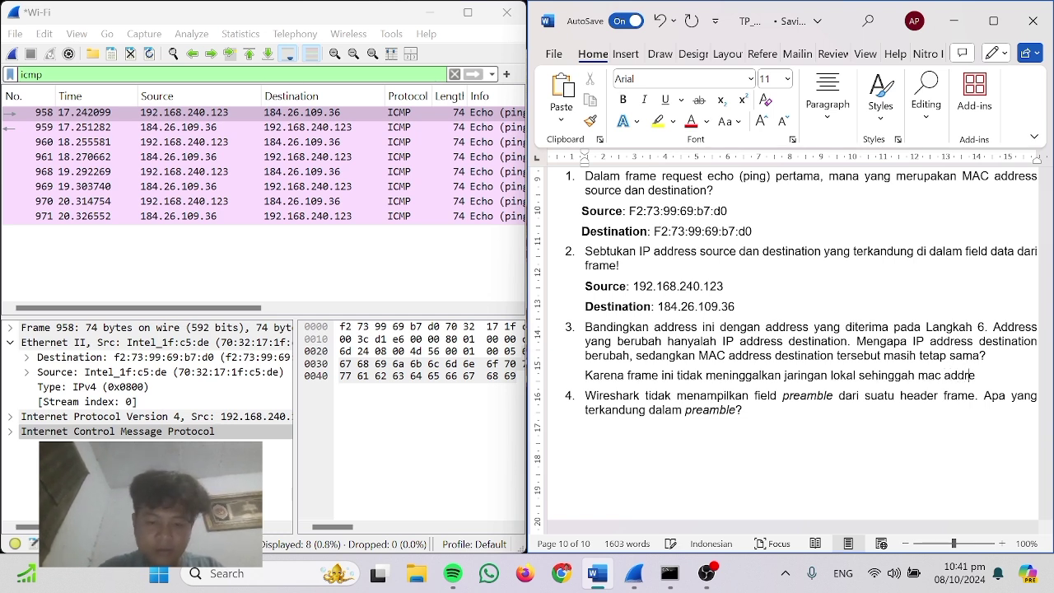
type("ss ")
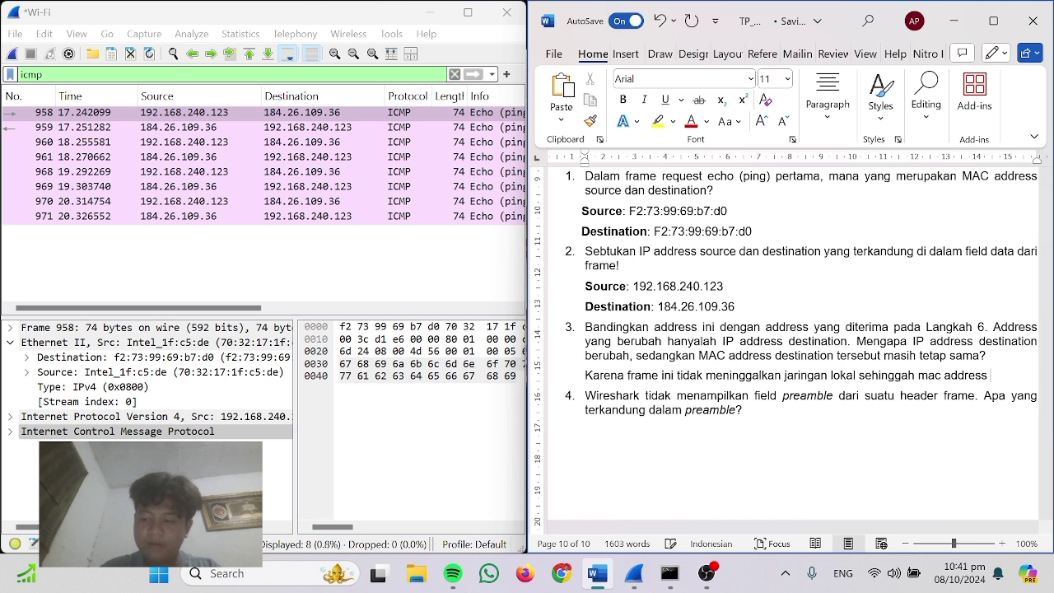
type("masih teta")
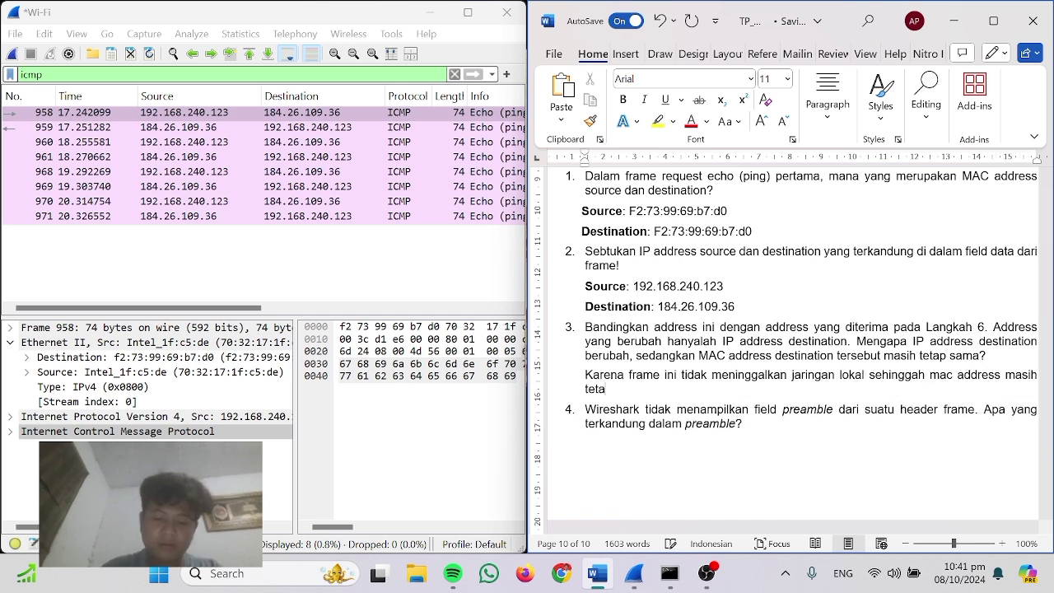
type("p sama dari default gat")
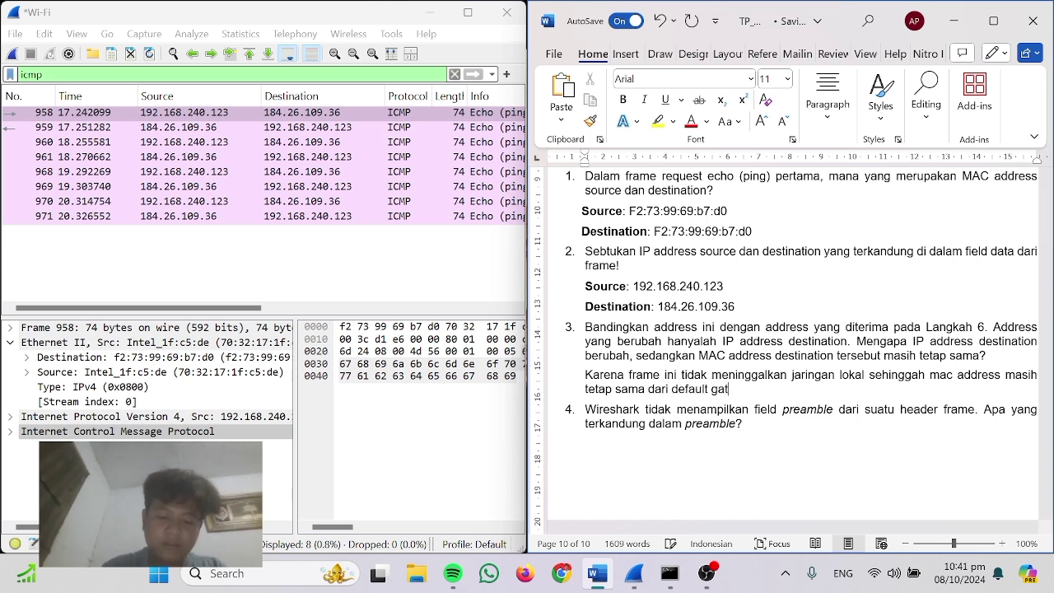
type("ewa")
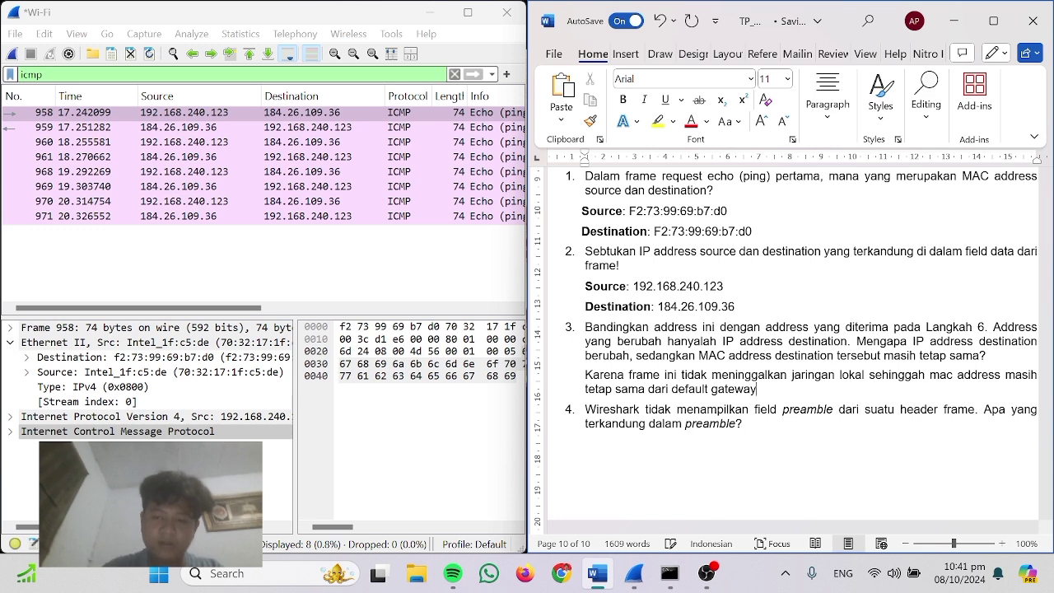
type("y")
Begin the answer on an unnumbered line under question 4 with "Mengandung bit bit singkronisasi".
scroll(964, 395, "down", 1)
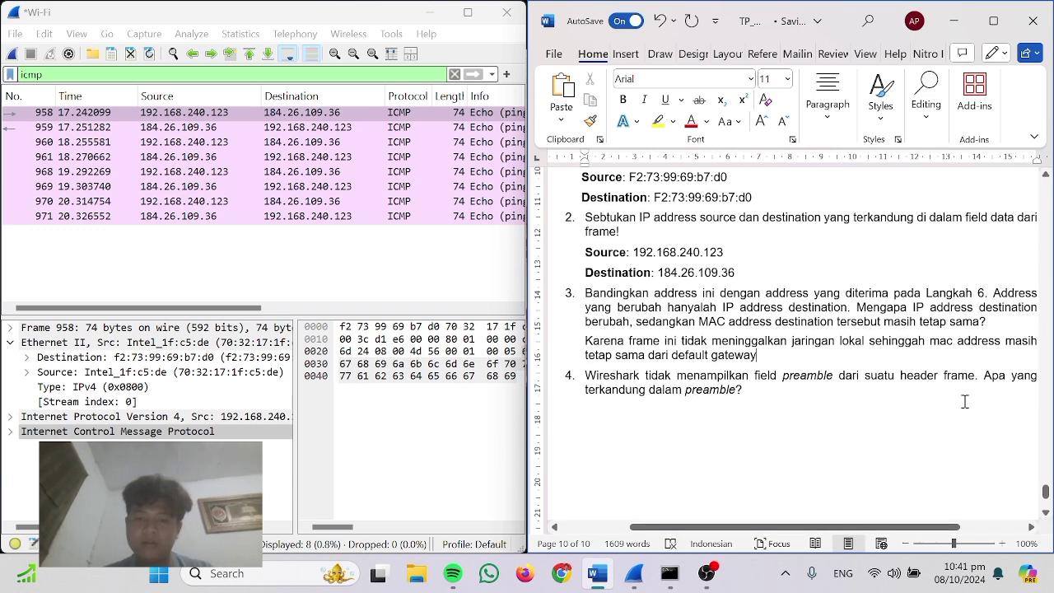
left_click(787, 396)
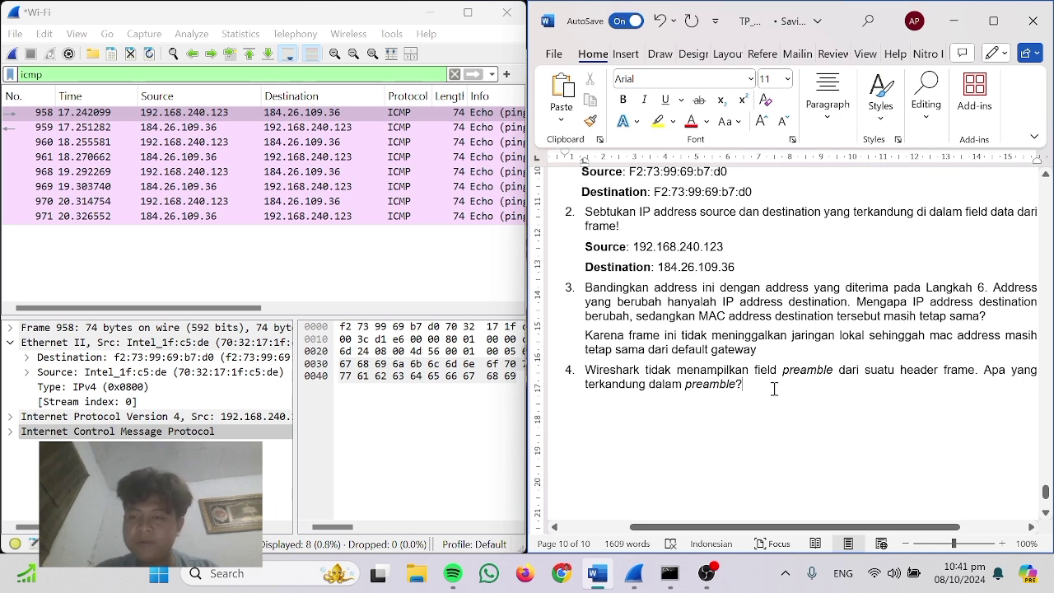
left_click_drag(809, 526, 758, 526)
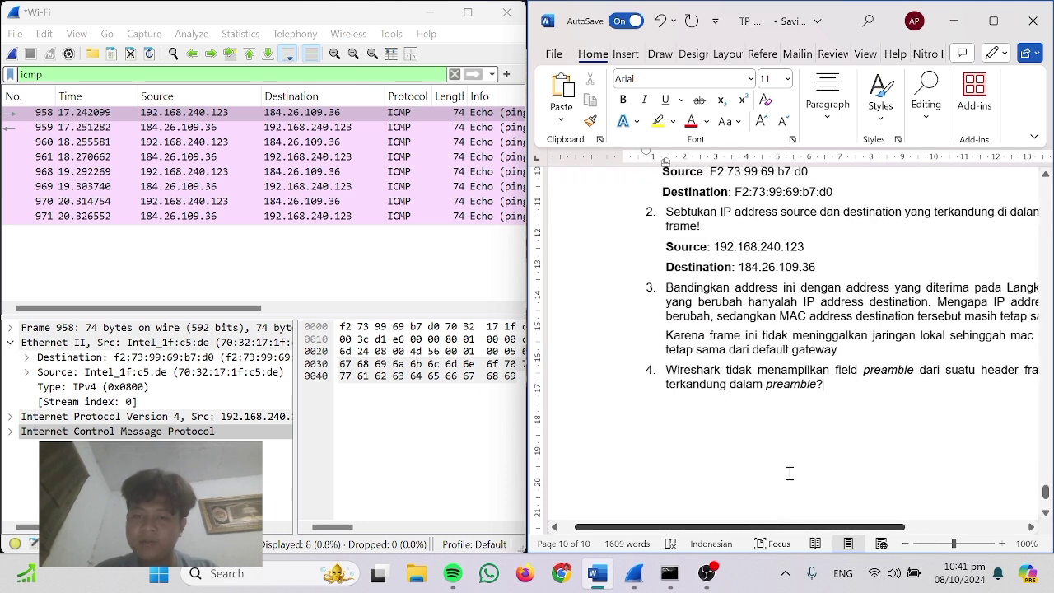
left_click(854, 393)
key("Return")
key("BackSpace")
type("mengan")
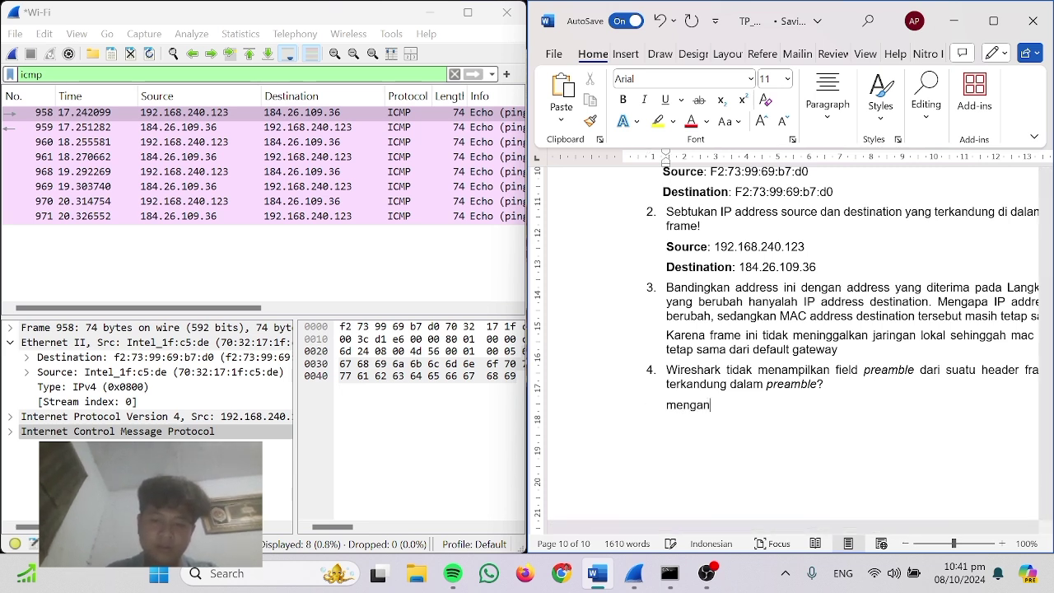
key("BackSpace")
key("BackSpace")
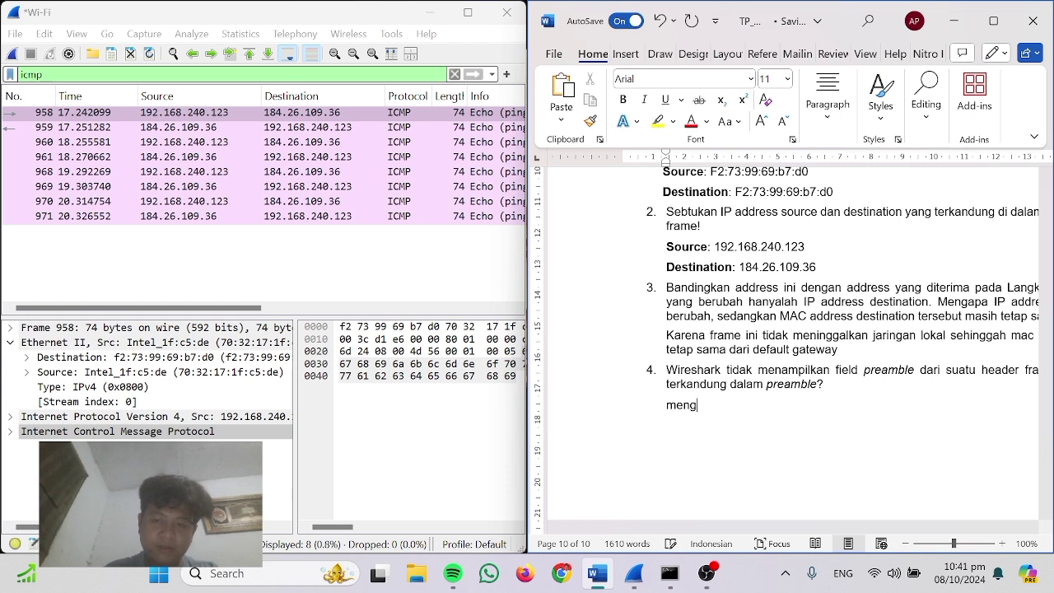
type("an")
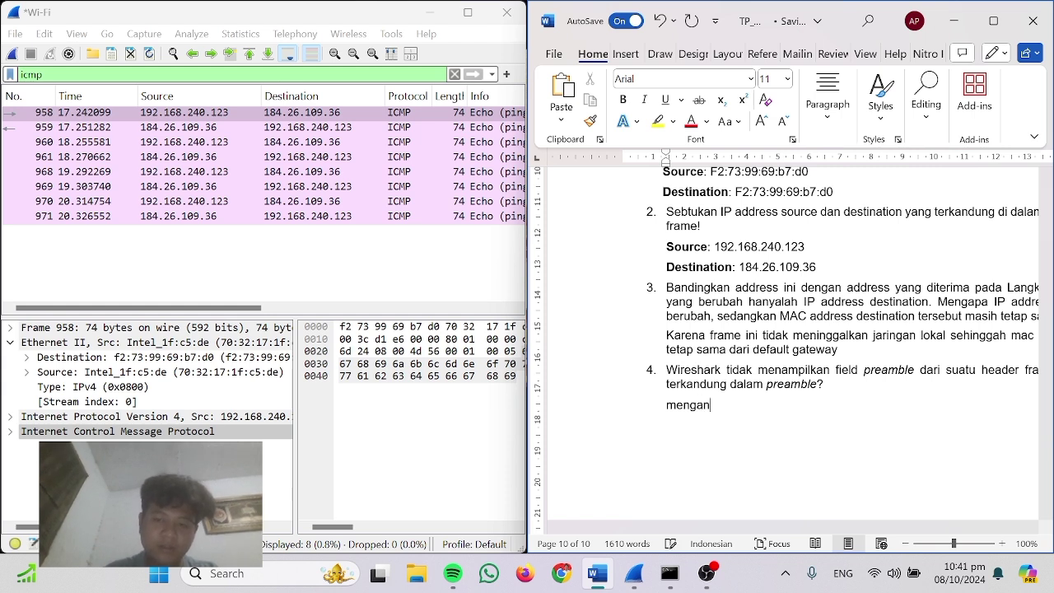
type("dung ")
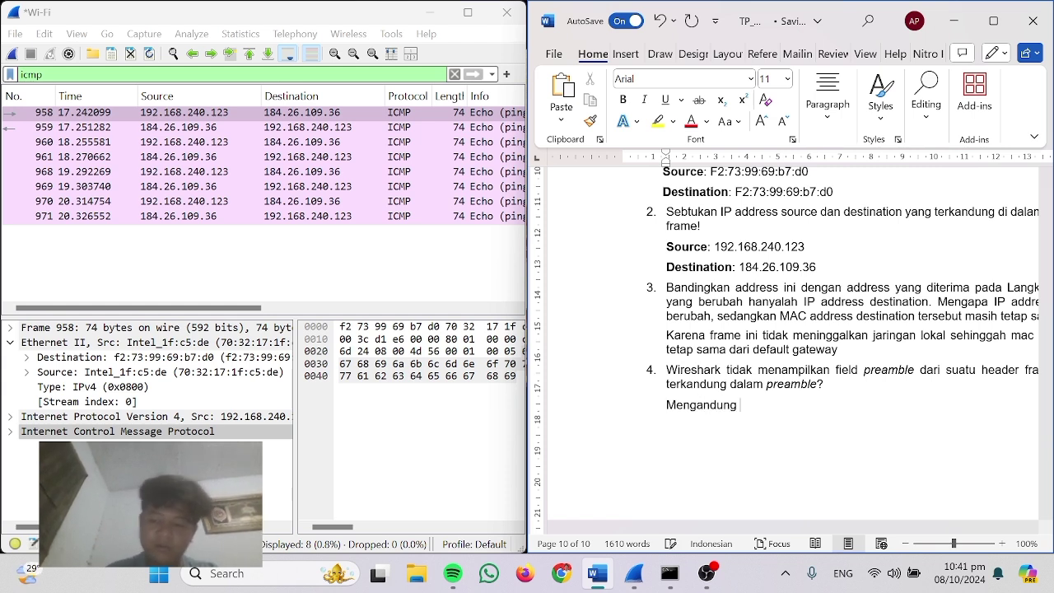
type("bit bit bsingkori")
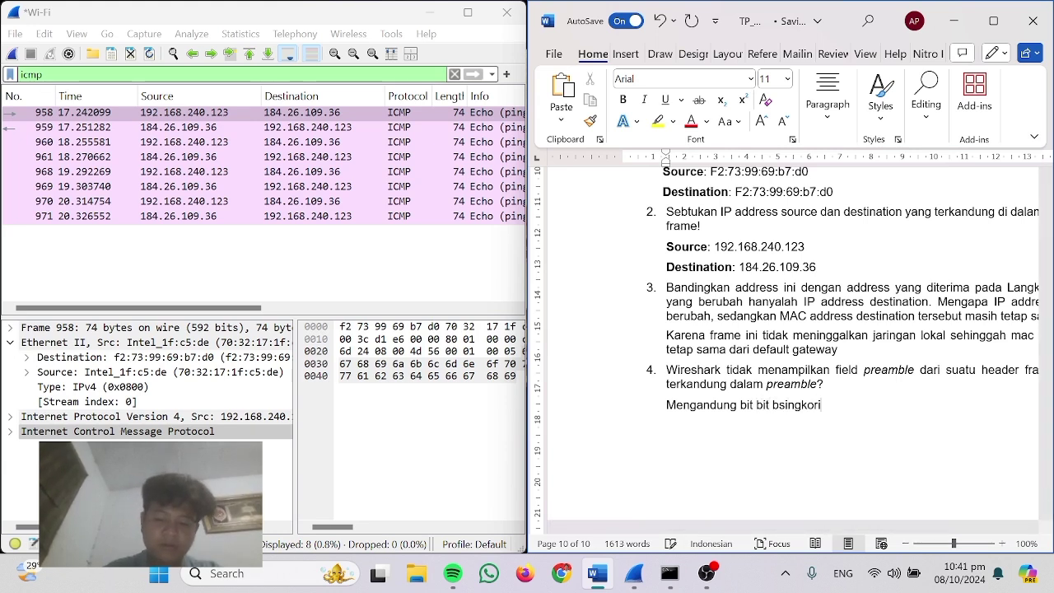
key("BackSpace")
key("BackSpace")
key("BackSpace")
key("BackSpace")
key("BackSpace")
key("BackSpace")
key("BackSpace")
key("BackSpace")
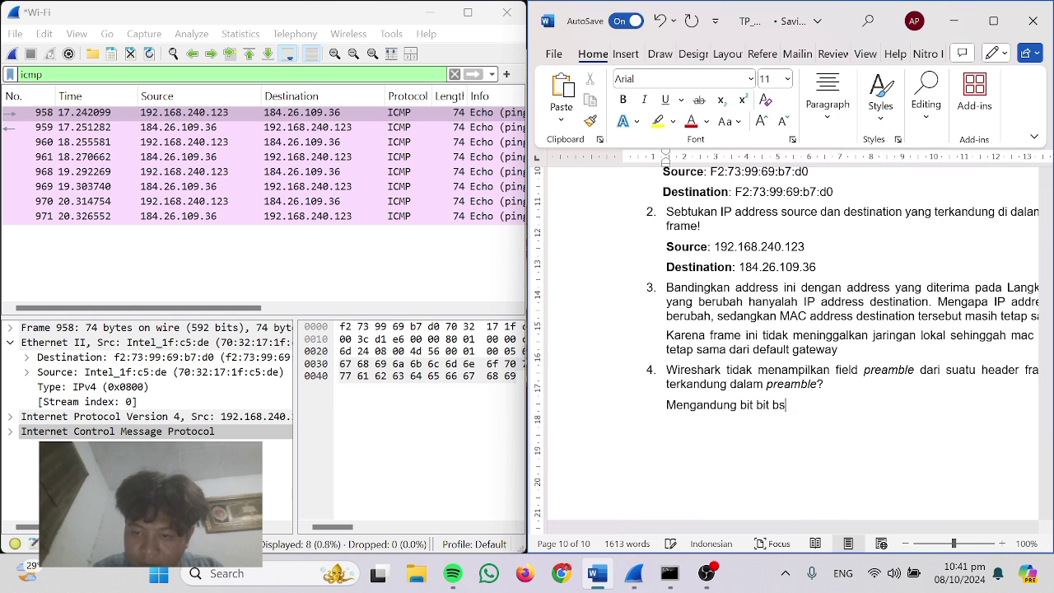
type("singk")
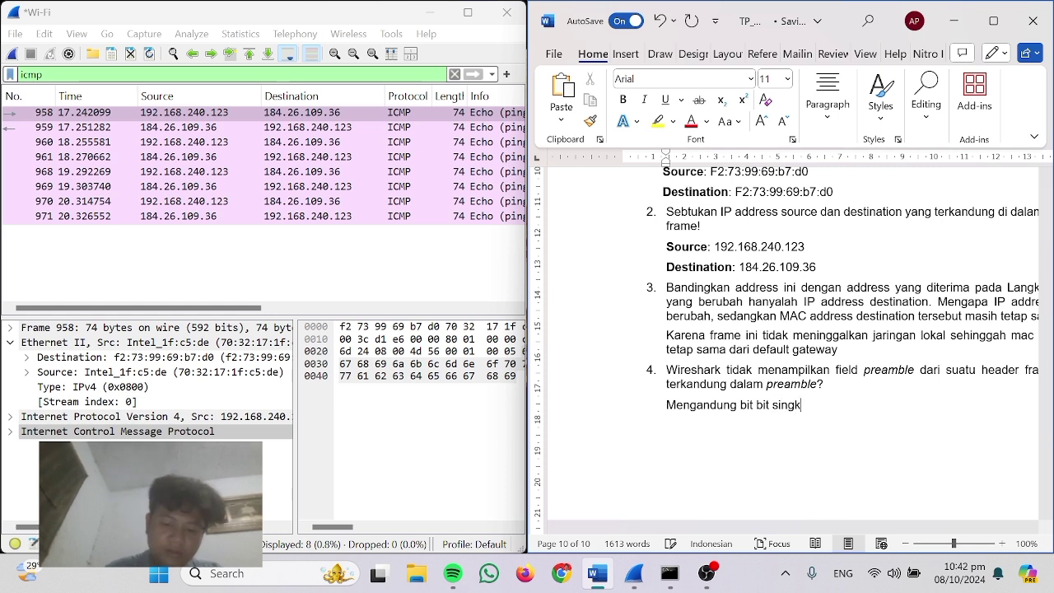
type("ronisasi ")
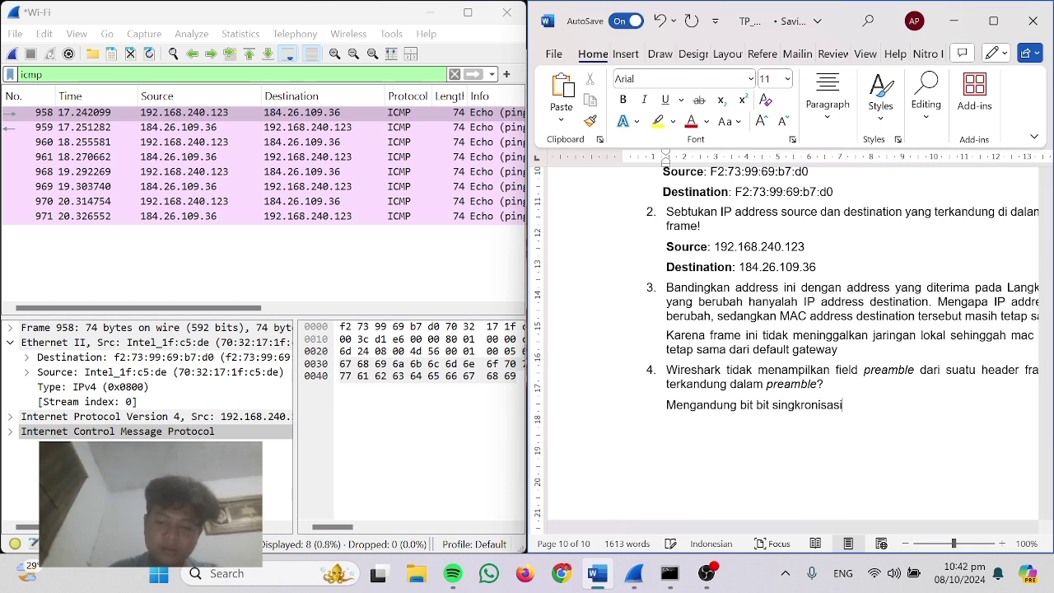
Complete question 4's answer about the preamble with "di proses oleh hardware NIC".
type("di proses ")
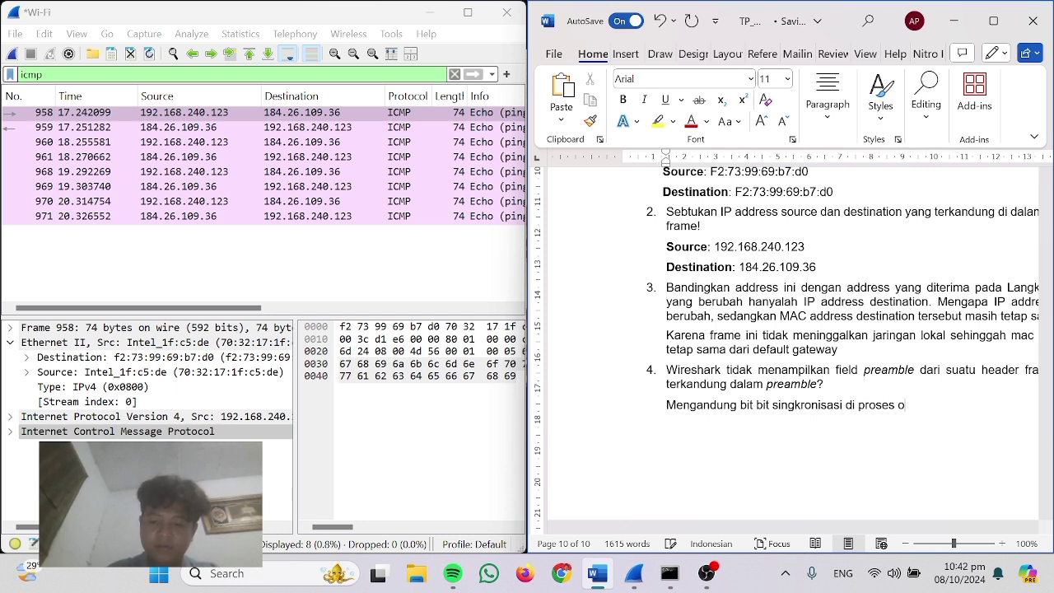
type("oleh")
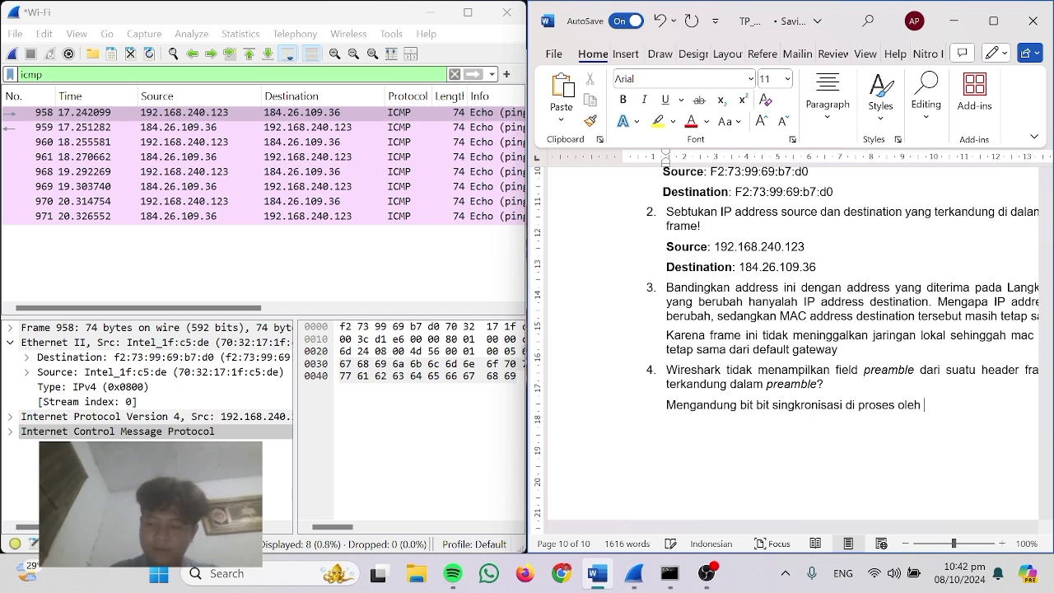
type(" hard")
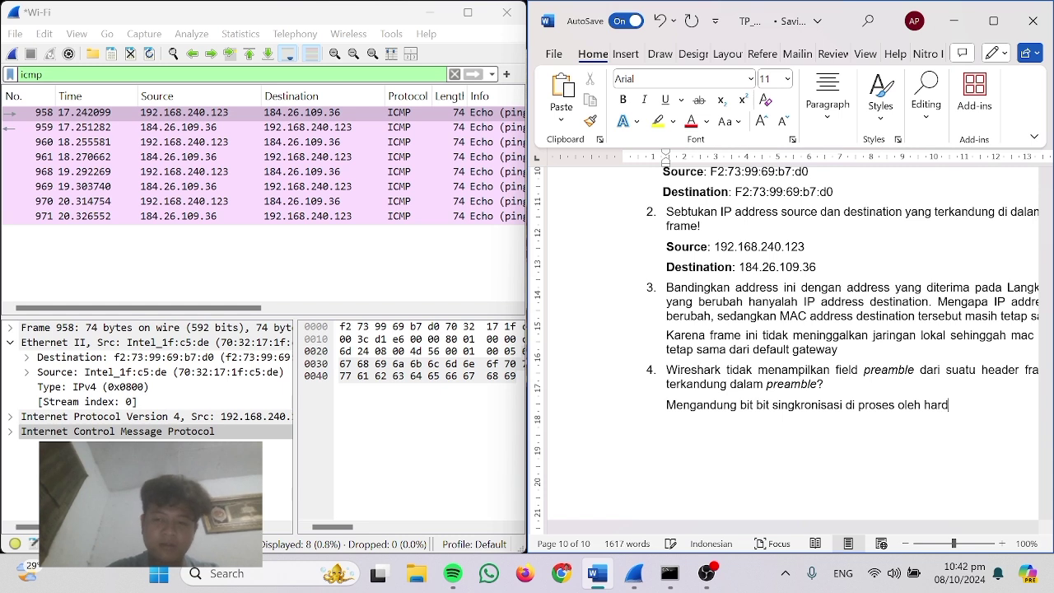
type("w")
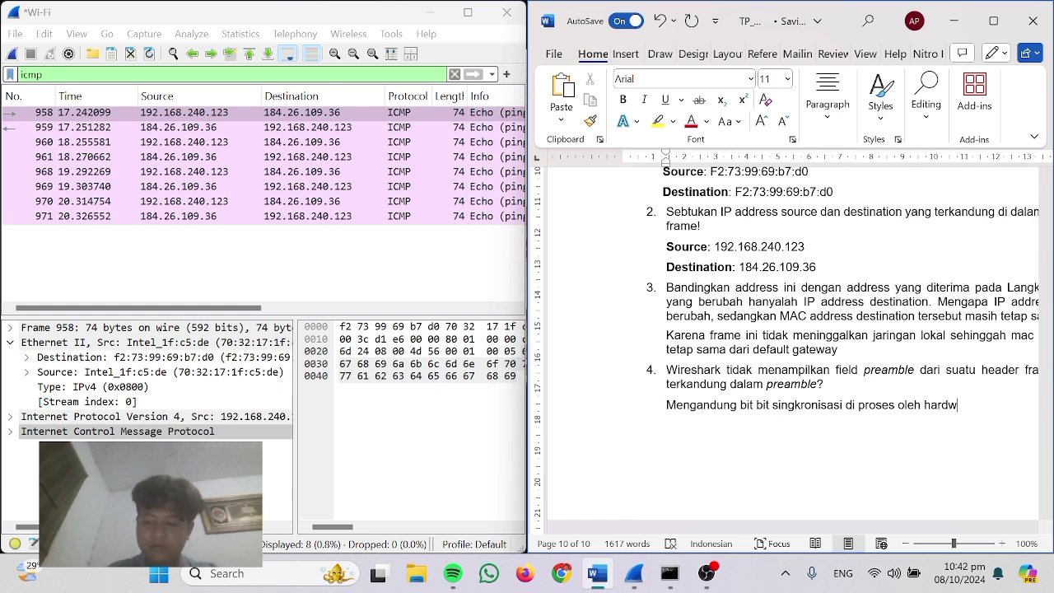
type("aere")
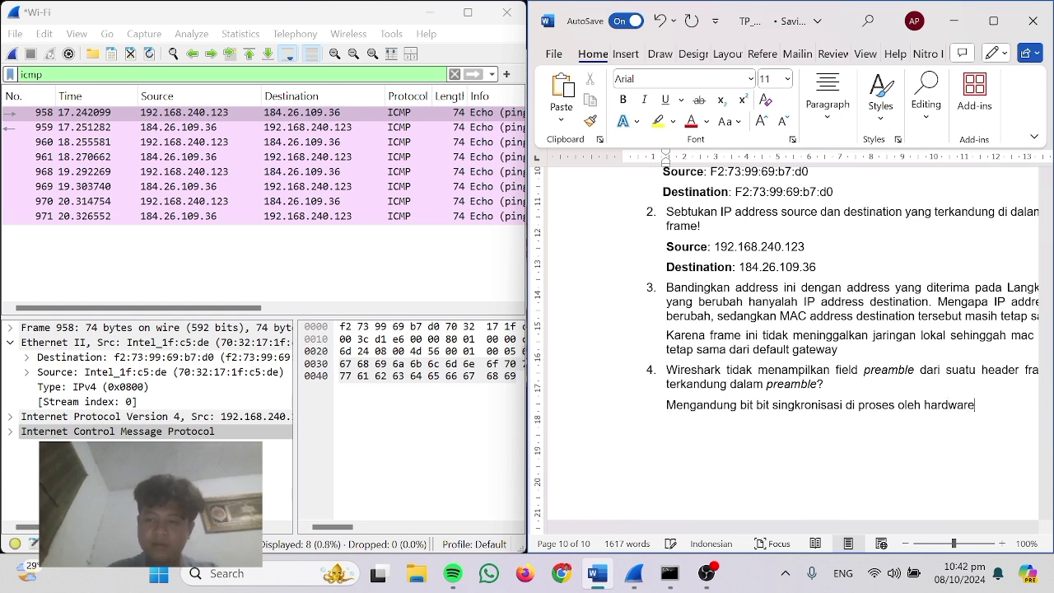
type(" NIC")
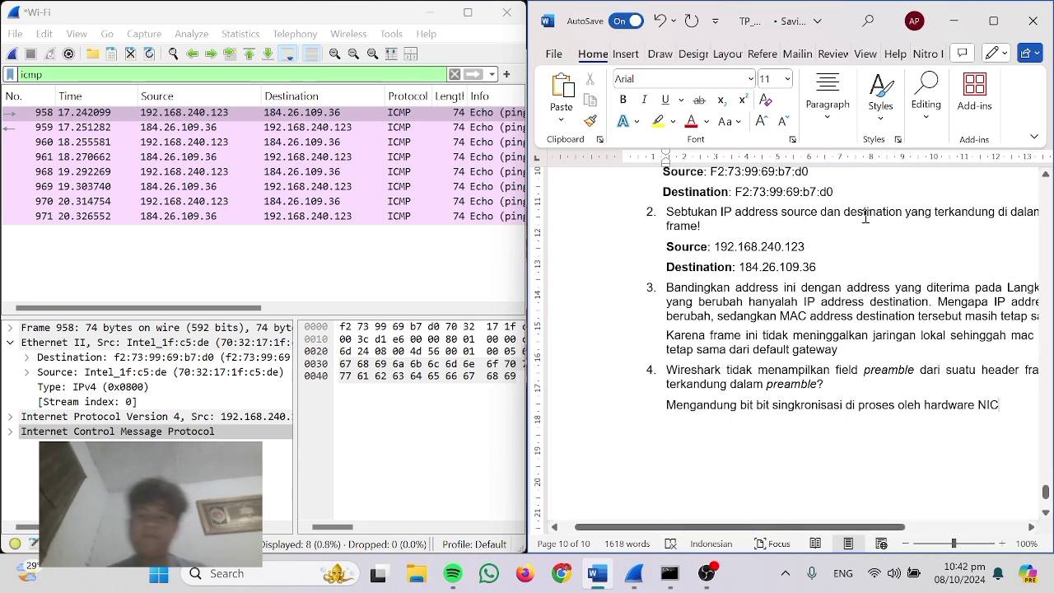
scroll(757, 258, "down", 2)
scroll(758, 258, "up", 2)
scroll(702, 265, "down", 1)
scroll(703, 265, "down", 3)
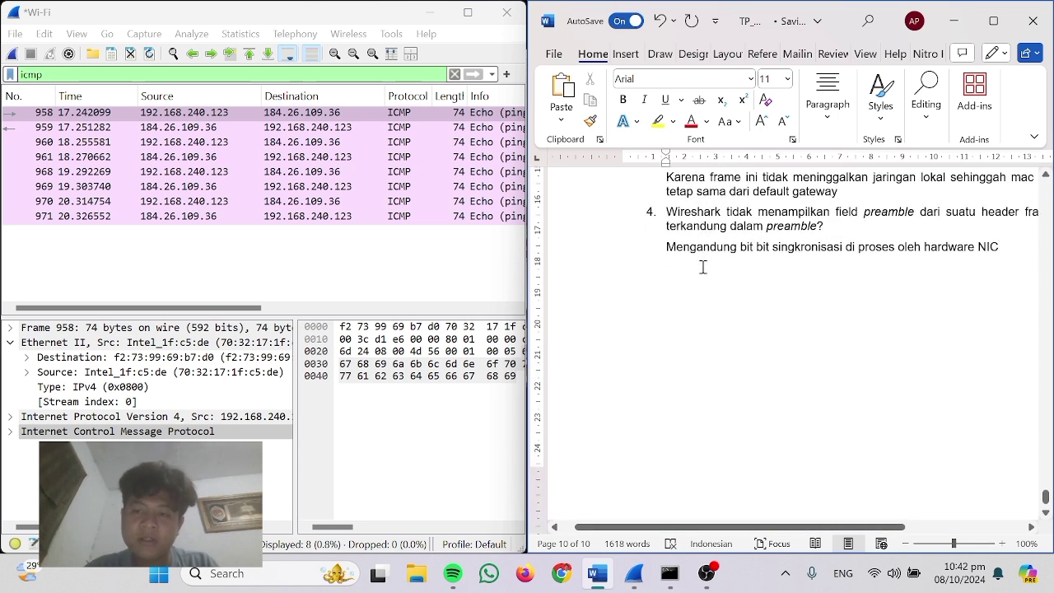